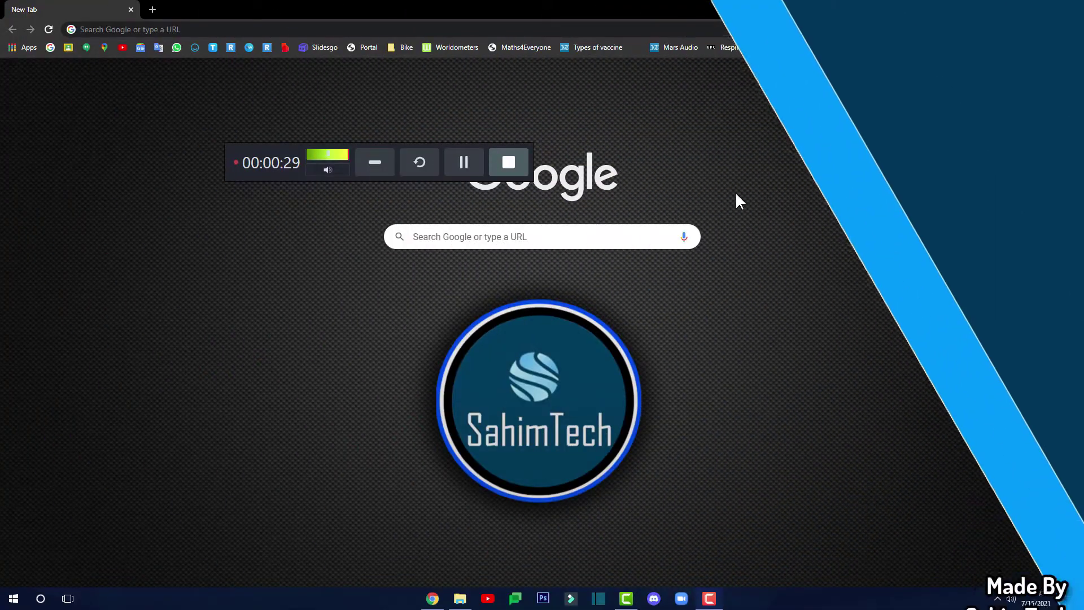
Search Google for photopea and open the Photopea online photo editor website
{"action": "left_click", "coordinate": [595, 25]}
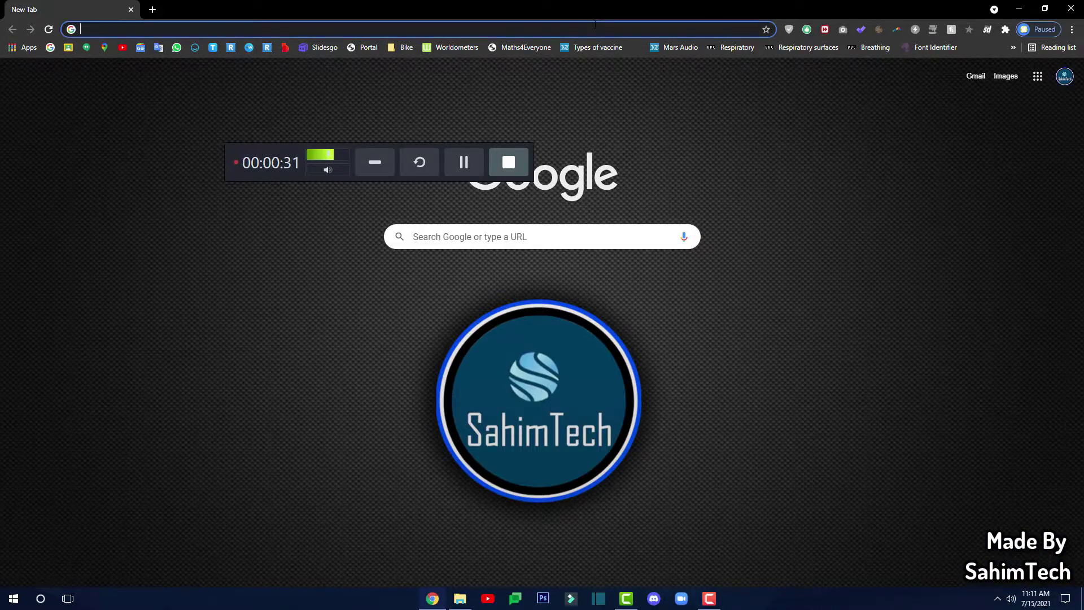
{"action": "type", "text": "Photope"}
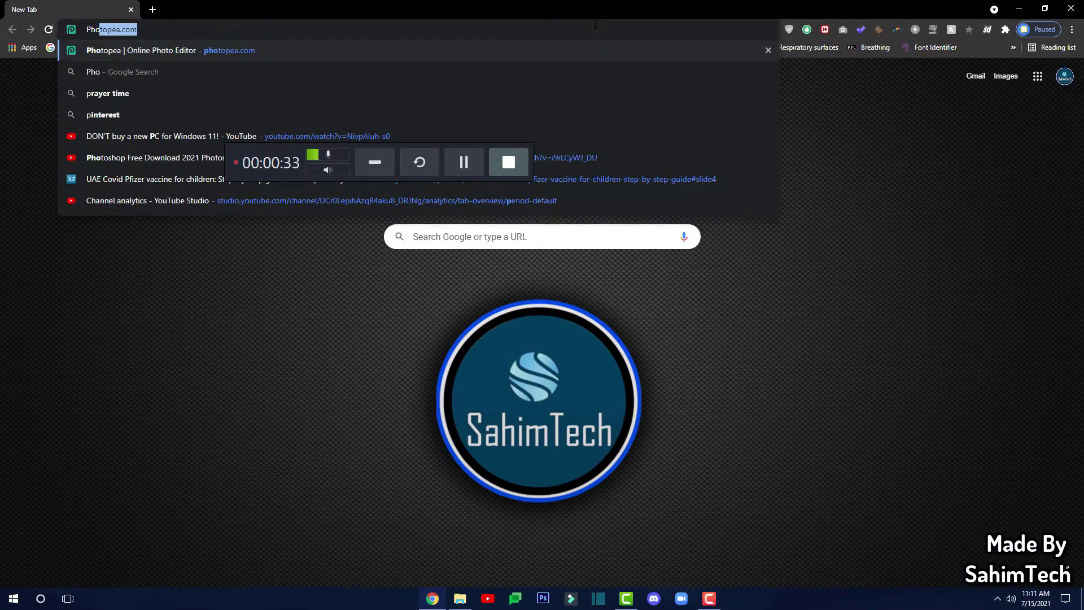
{"action": "type", "text": "a"}
{"action": "key", "text": "Return"}
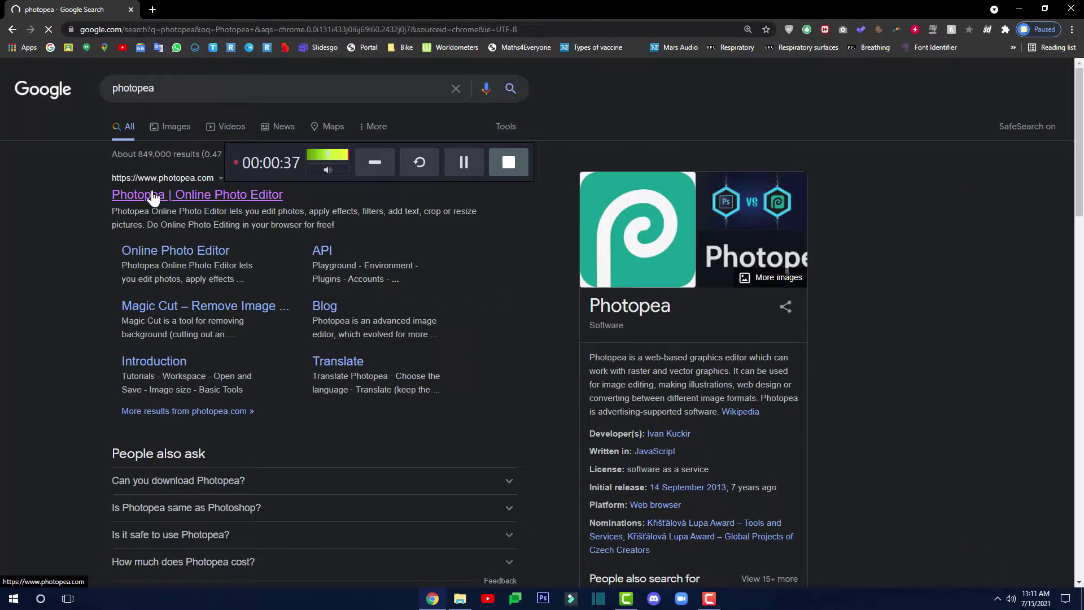
{"action": "left_click", "coordinate": [171, 196]}
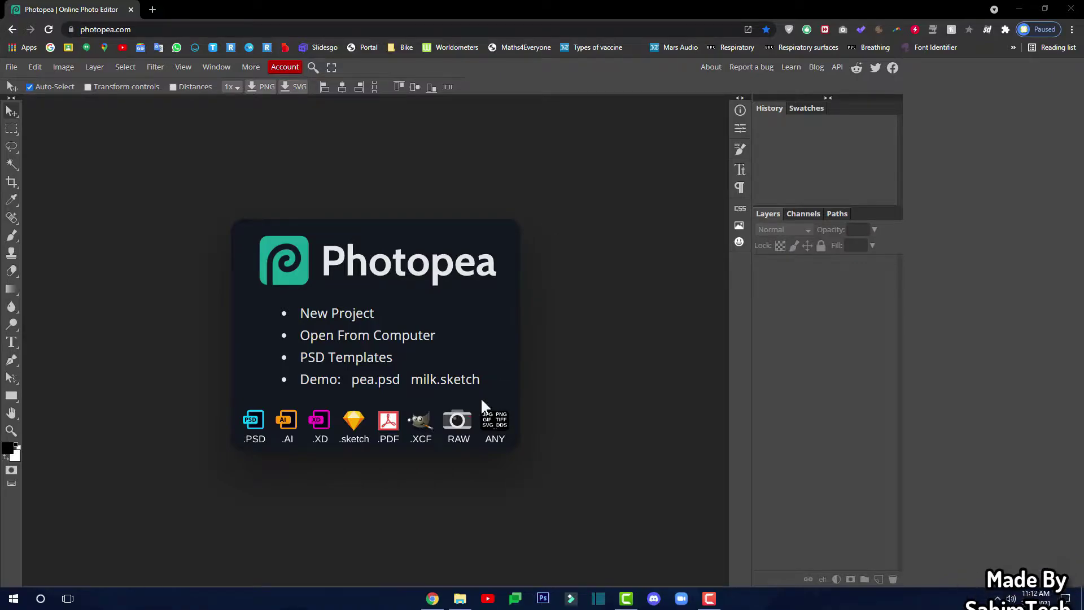
Switch to File Explorer and look over the prepared background, logo and icon images in the Thumnail Tools folder
{"action": "left_click", "coordinate": [460, 598]}
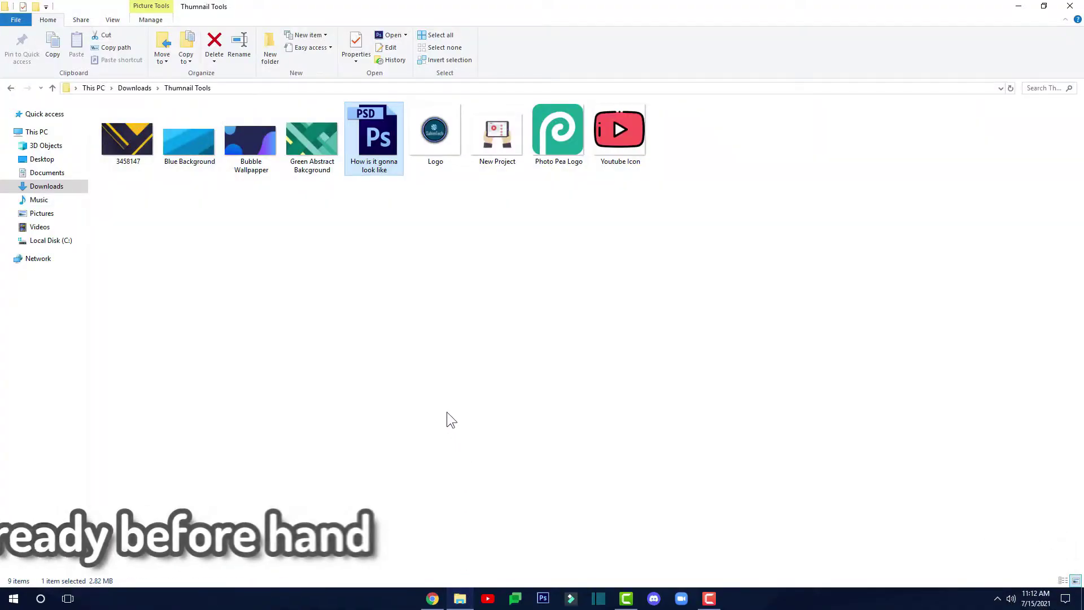
{"action": "left_click_drag", "start_coordinate": [862, 317], "coordinate": [653, 232]}
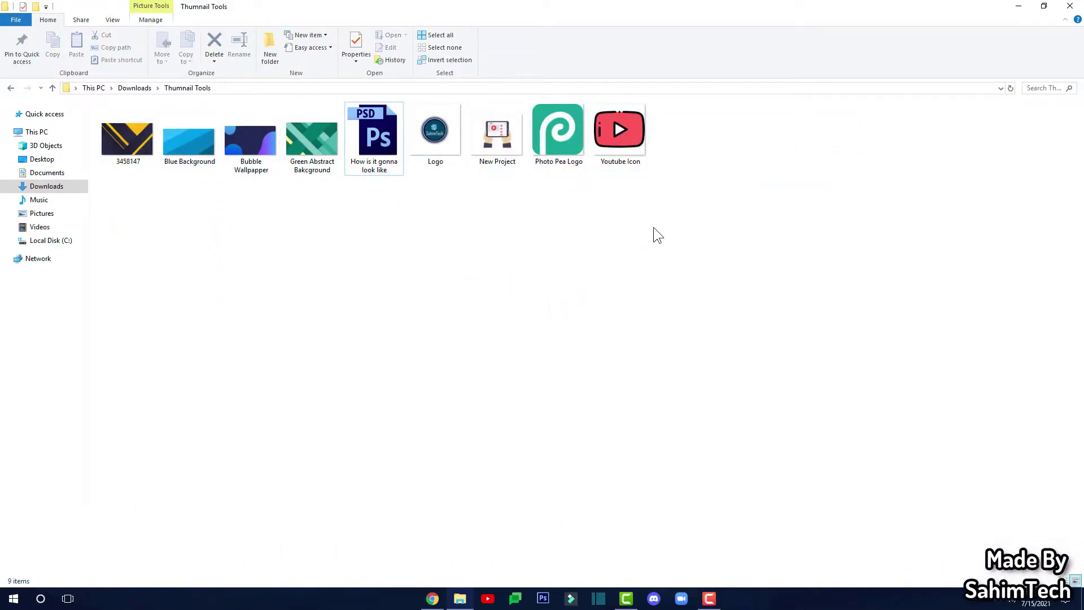
{"action": "left_click_drag", "start_coordinate": [721, 243], "coordinate": [82, 354]}
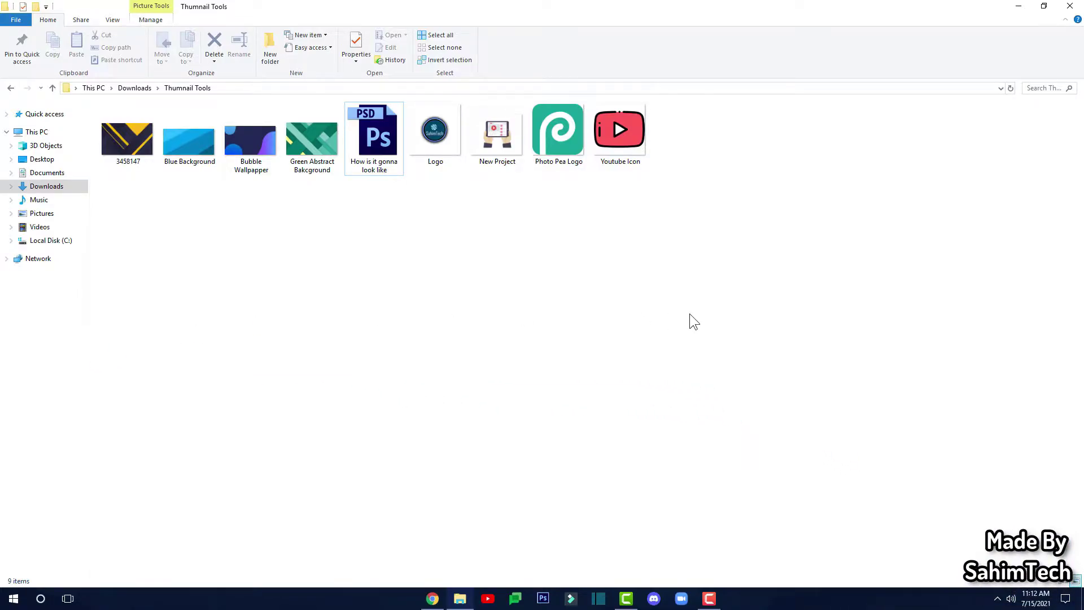
{"action": "left_click_drag", "start_coordinate": [782, 317], "coordinate": [155, 236]}
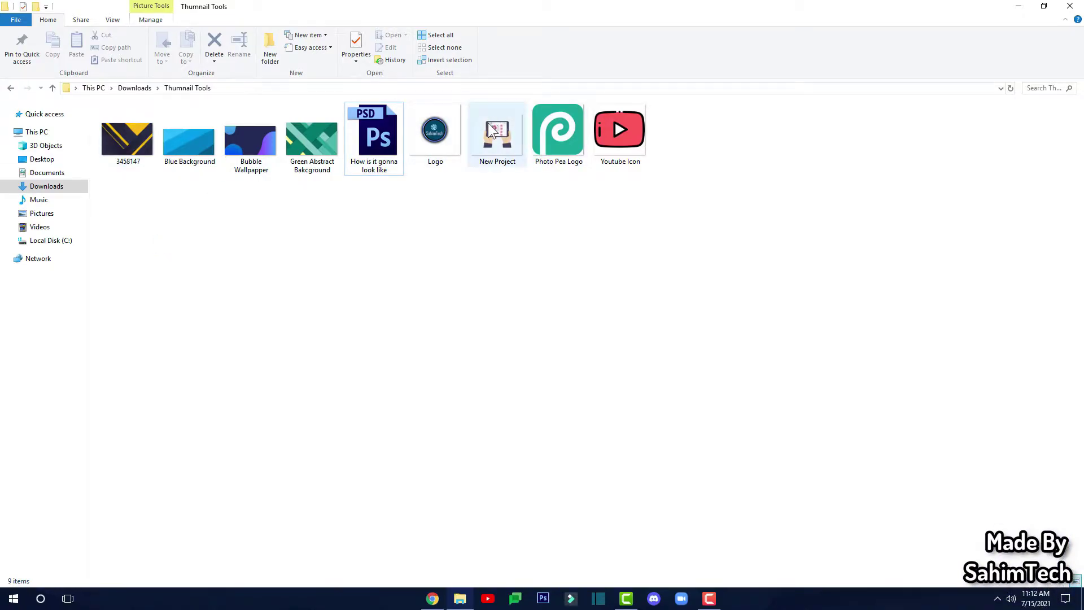
{"action": "left_click", "coordinate": [491, 146]}
{"action": "mouse_move", "coordinate": [509, 145]}
{"action": "left_mouse_down"}
{"action": "mouse_move", "coordinate": [493, 134]}
{"action": "mouse_move", "coordinate": [496, 161]}
{"action": "left_mouse_up"}
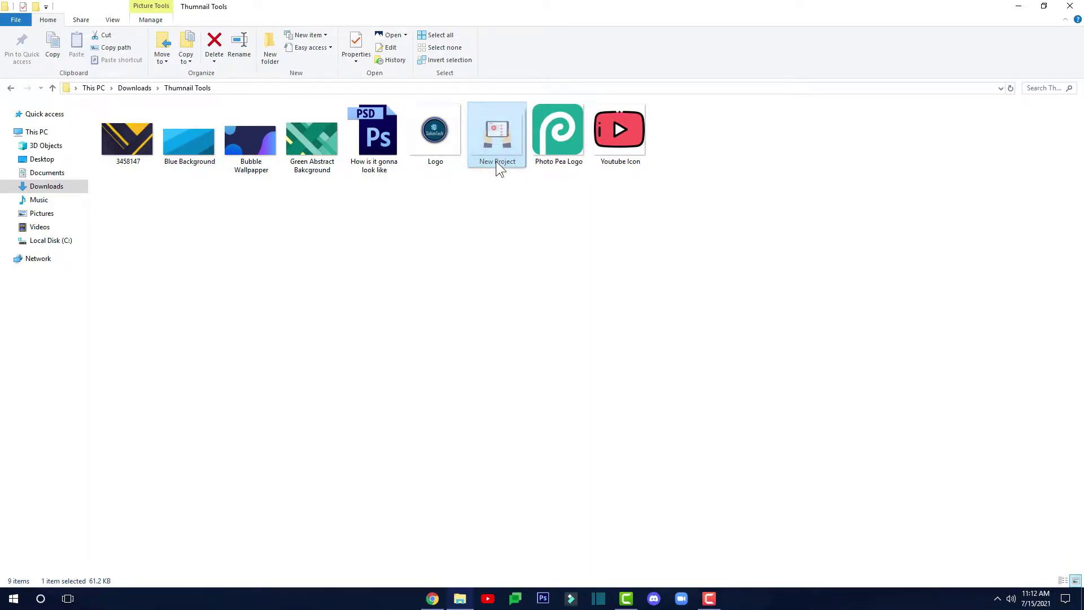
{"action": "left_click_drag", "start_coordinate": [834, 281], "coordinate": [155, 226]}
{"action": "left_click_drag", "start_coordinate": [809, 281], "coordinate": [110, 105]}
{"action": "left_click_drag", "start_coordinate": [933, 271], "coordinate": [167, 93]}
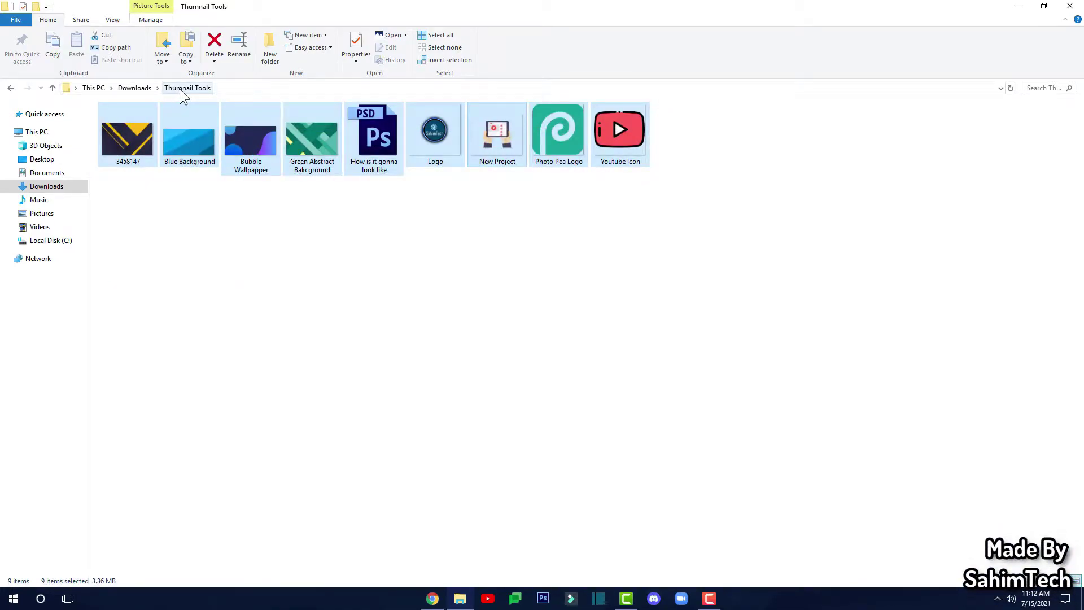
{"action": "left_click_drag", "start_coordinate": [669, 250], "coordinate": [8, 106]}
{"action": "left_click_drag", "start_coordinate": [870, 259], "coordinate": [91, 100]}
{"action": "left_click", "coordinate": [386, 452]}
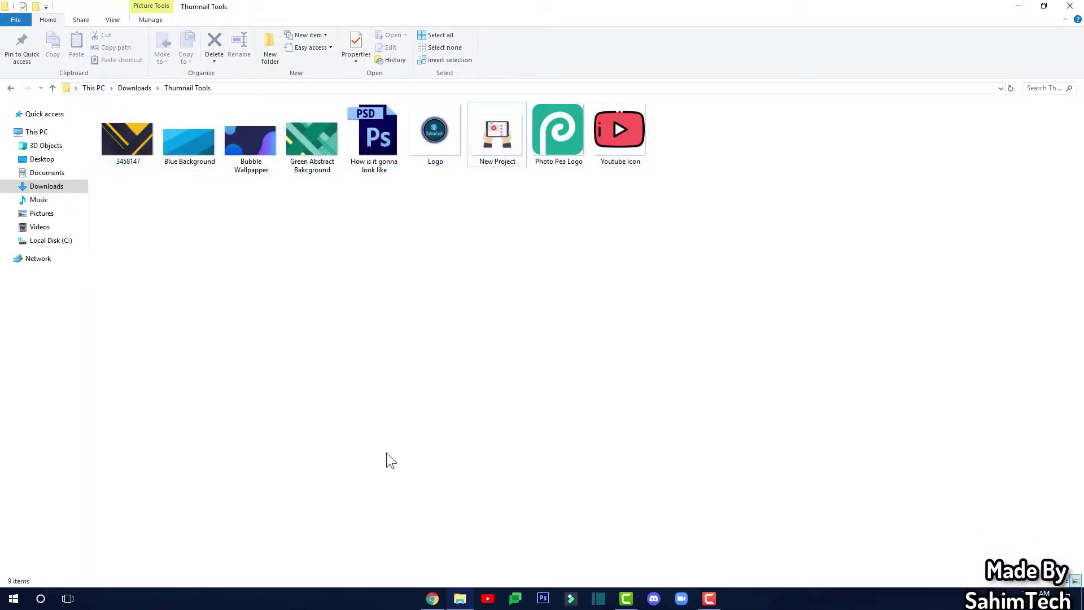
Switch back to Photopea in Chrome, show it full screen, and create a white project of 1920 by 1080 pixels
{"action": "left_click", "coordinate": [433, 598]}
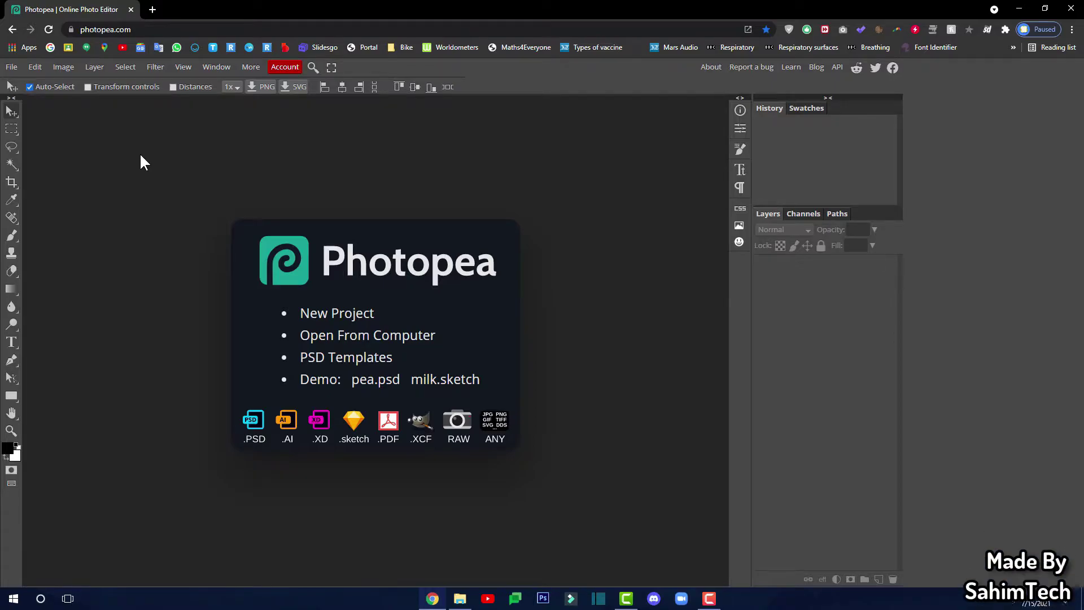
{"action": "key", "text": "F11"}
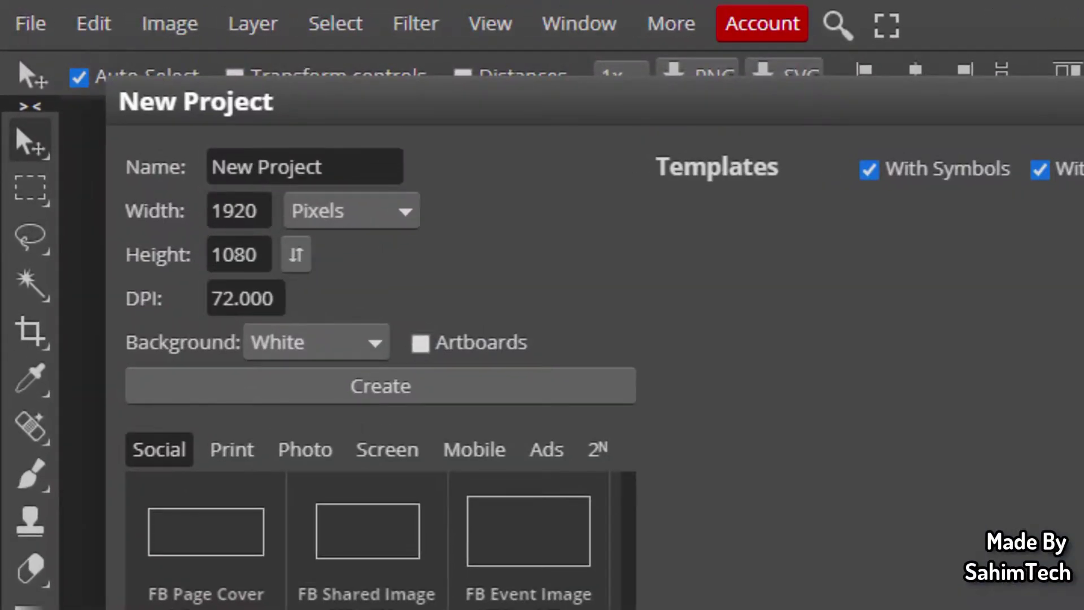
{"action": "left_click", "coordinate": [209, 195]}
{"action": "double_click", "coordinate": [230, 216]}
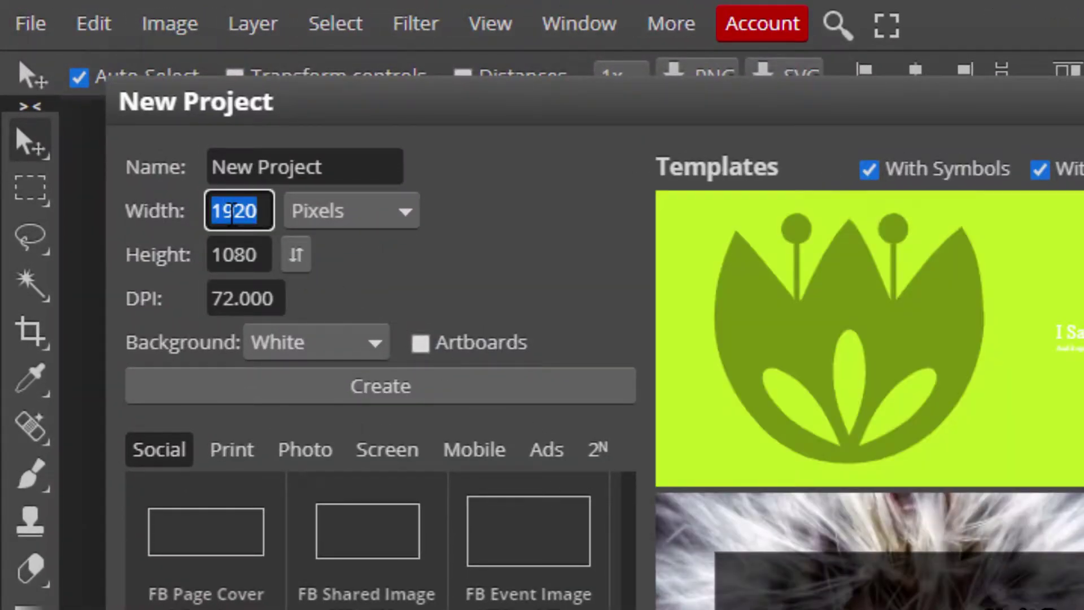
{"action": "type", "text": "19"}
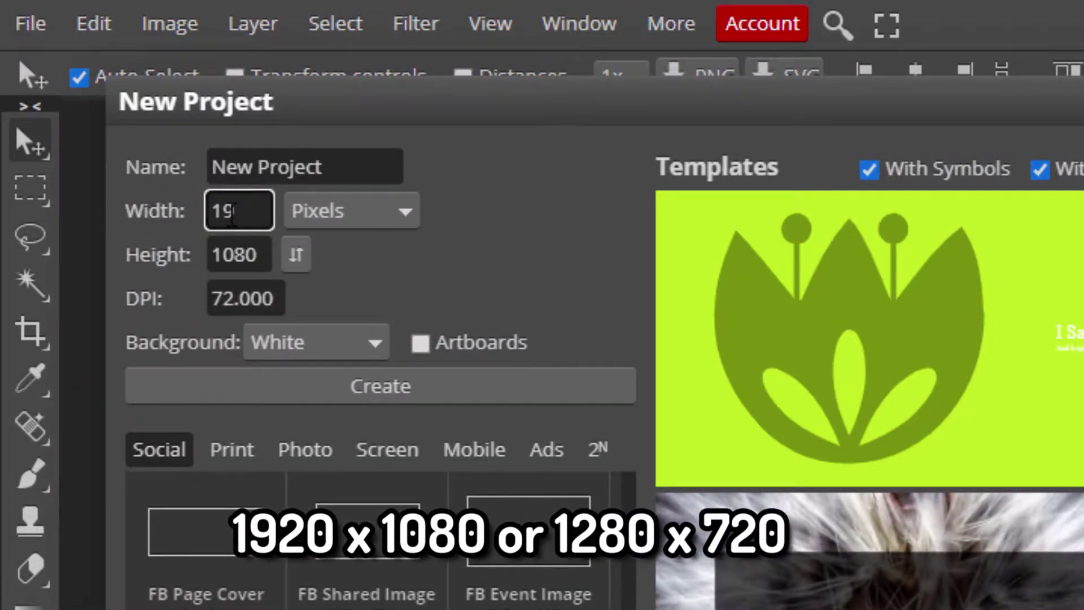
{"action": "type", "text": "20"}
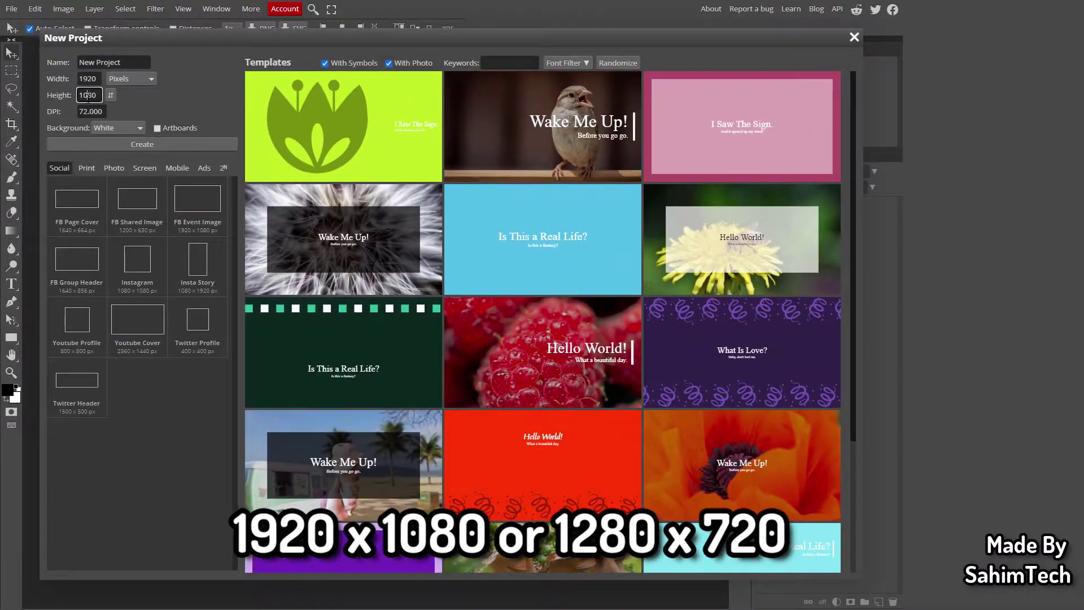
{"action": "double_click", "coordinate": [111, 121]}
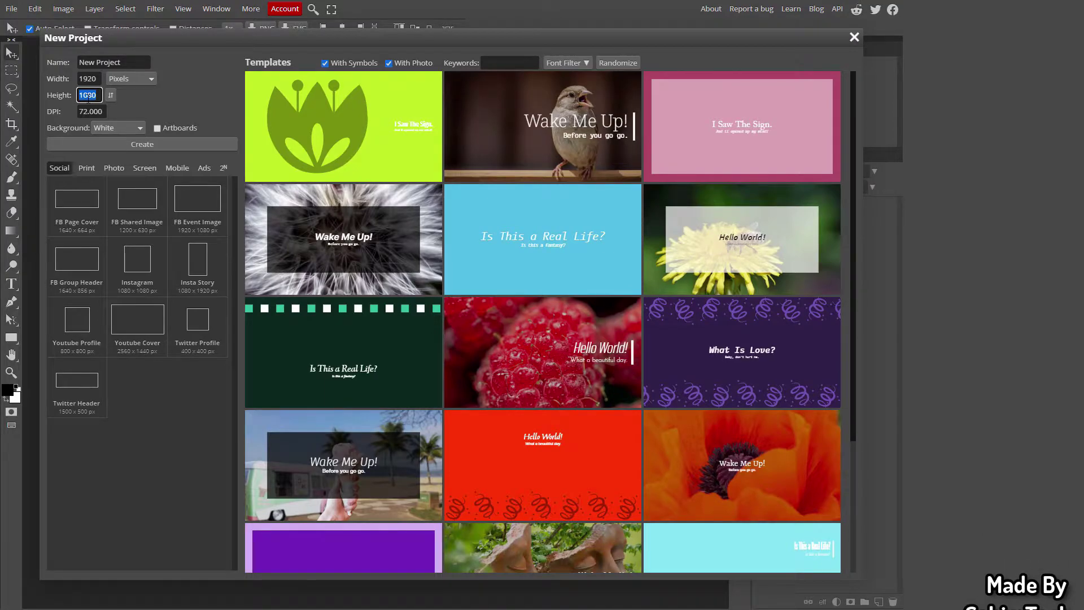
{"action": "key", "text": "End"}
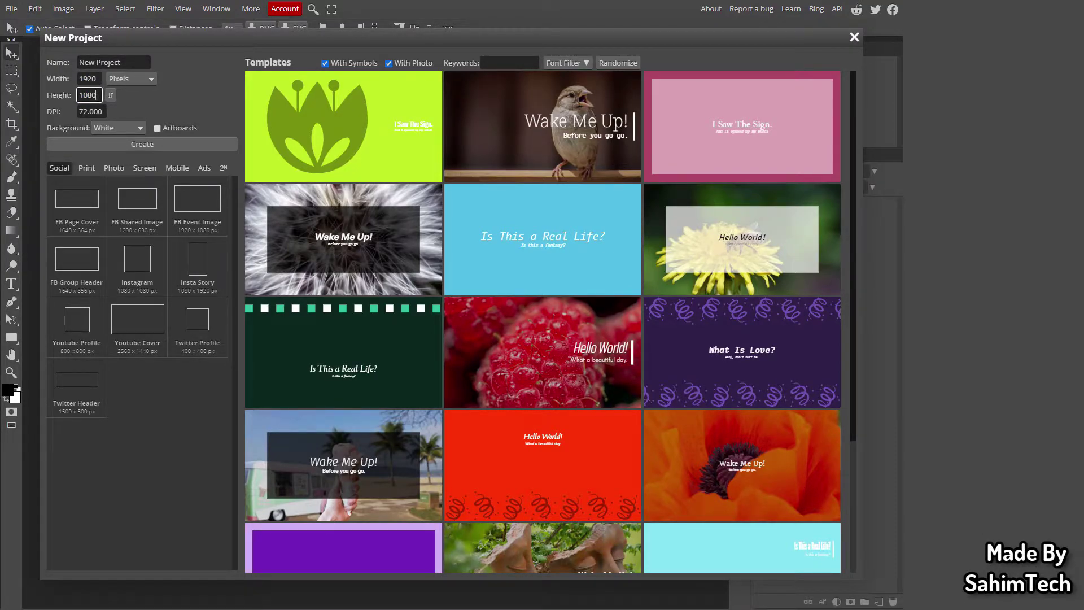
{"action": "key", "text": "shift+Tab"}
{"action": "left_click", "coordinate": [88, 79]}
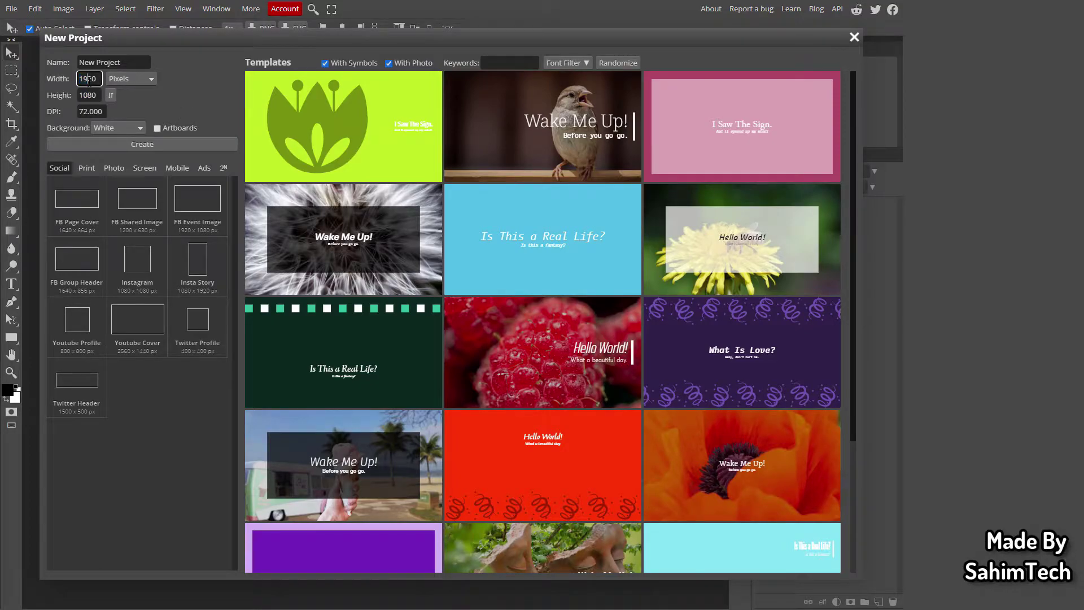
{"action": "left_click", "coordinate": [114, 143]}
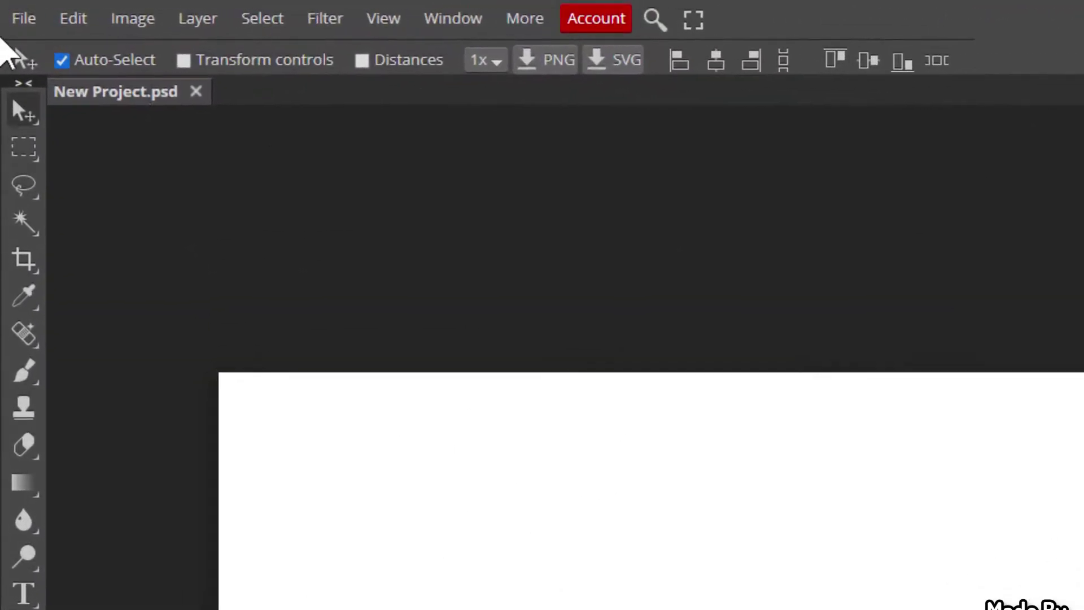
Bring up the dialog for opening existing image files from the computer
{"action": "left_click", "coordinate": [29, 23]}
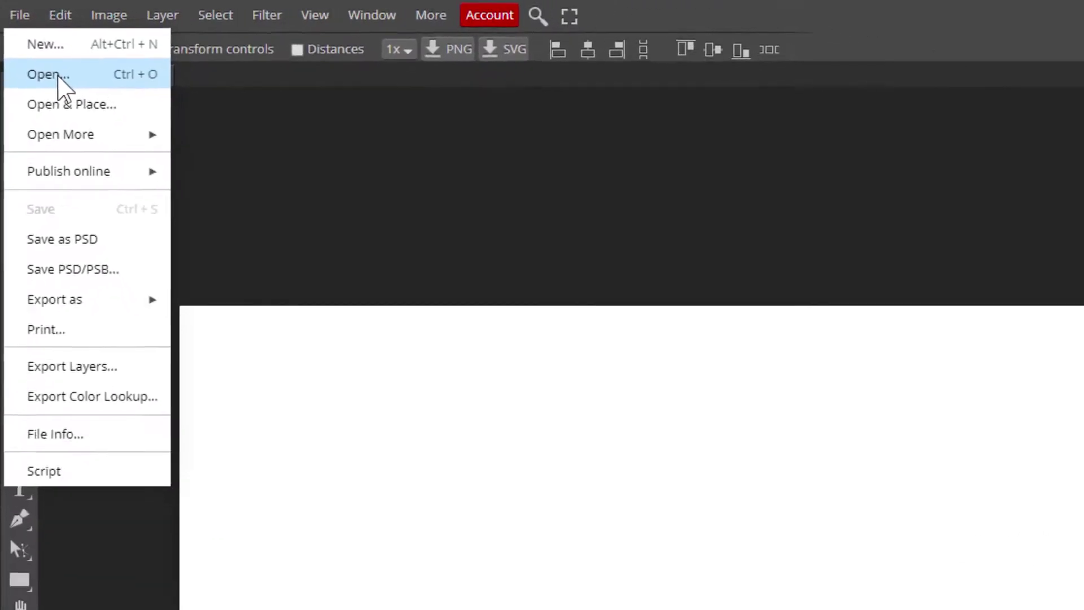
{"action": "left_click", "coordinate": [58, 75]}
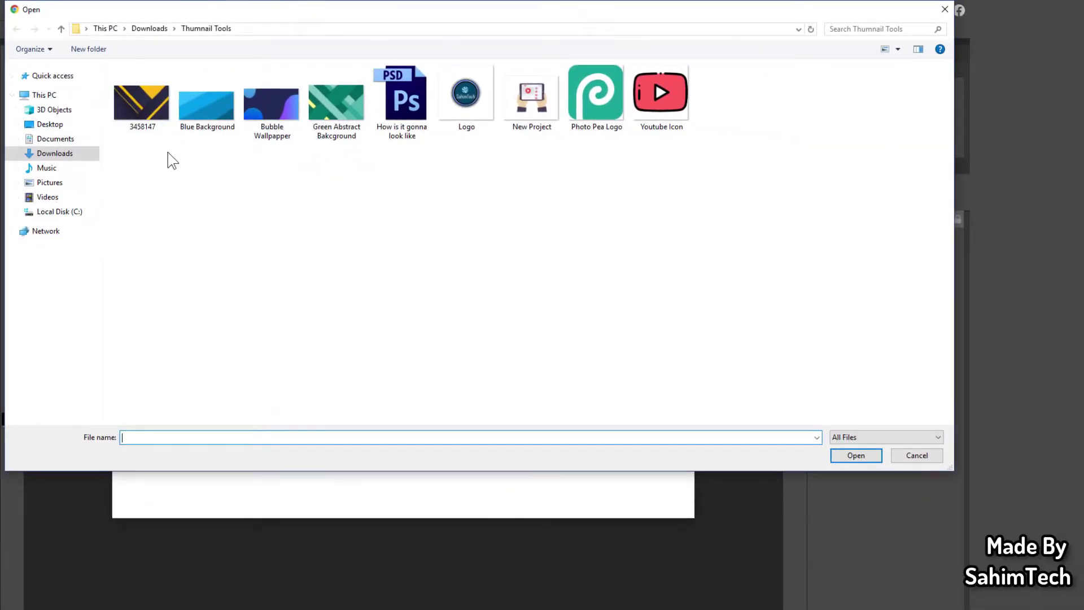
{"action": "left_click", "coordinate": [206, 105]}
{"action": "left_click_drag", "start_coordinate": [210, 109], "coordinate": [440, 121]}
{"action": "mouse_move", "coordinate": [530, 96]}
{"action": "left_mouse_down"}
{"action": "mouse_move", "coordinate": [547, 109]}
{"action": "mouse_move", "coordinate": [547, 100]}
{"action": "left_mouse_up"}
{"action": "key", "text": "ctrl+z"}
{"action": "key", "text": "ctrl+z"}
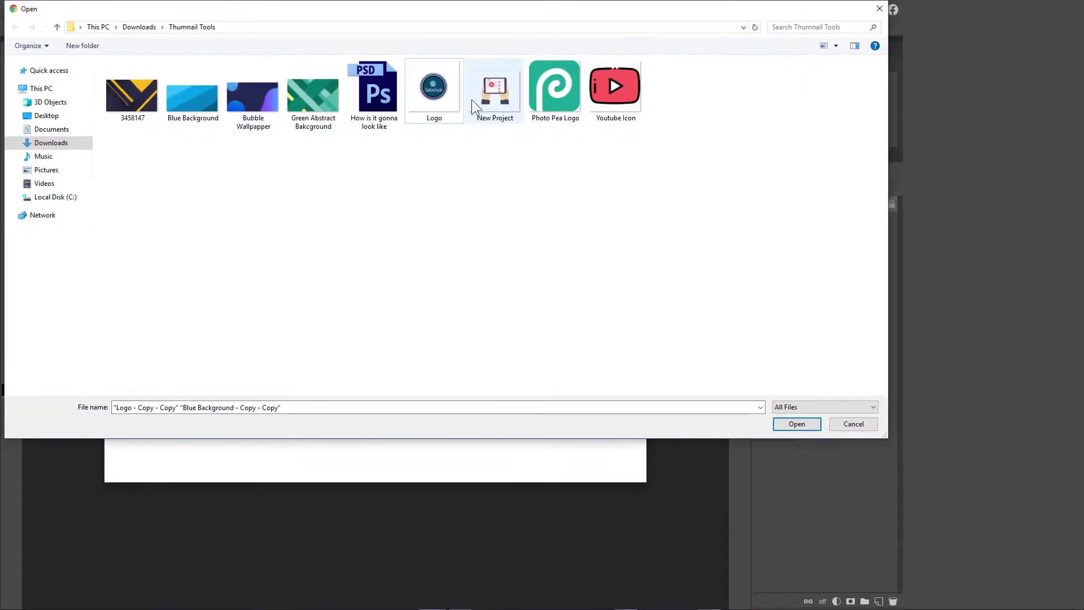
Open the Green Abstract Bakcground, Logo, New Project, Photo Pea Logo and Youtube Icon images together
{"action": "left_click", "coordinate": [459, 100]}
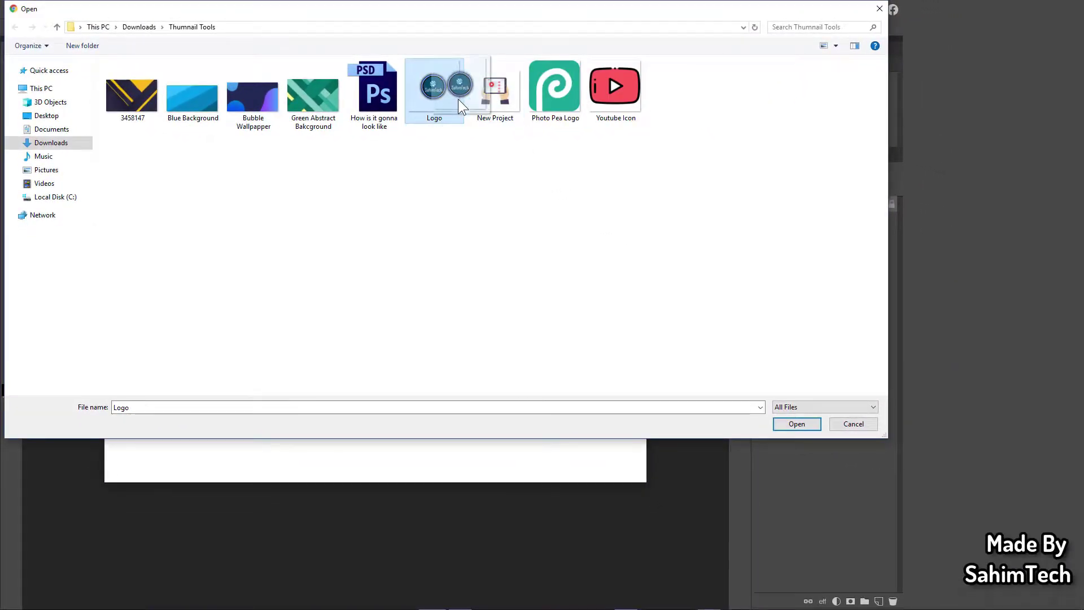
{"action": "left_click", "coordinate": [507, 101], "text": "ctrl"}
{"action": "left_click", "coordinate": [553, 103], "text": "ctrl"}
{"action": "left_click_drag", "start_coordinate": [616, 94], "coordinate": [410, 116]}
{"action": "key", "text": "Delete"}
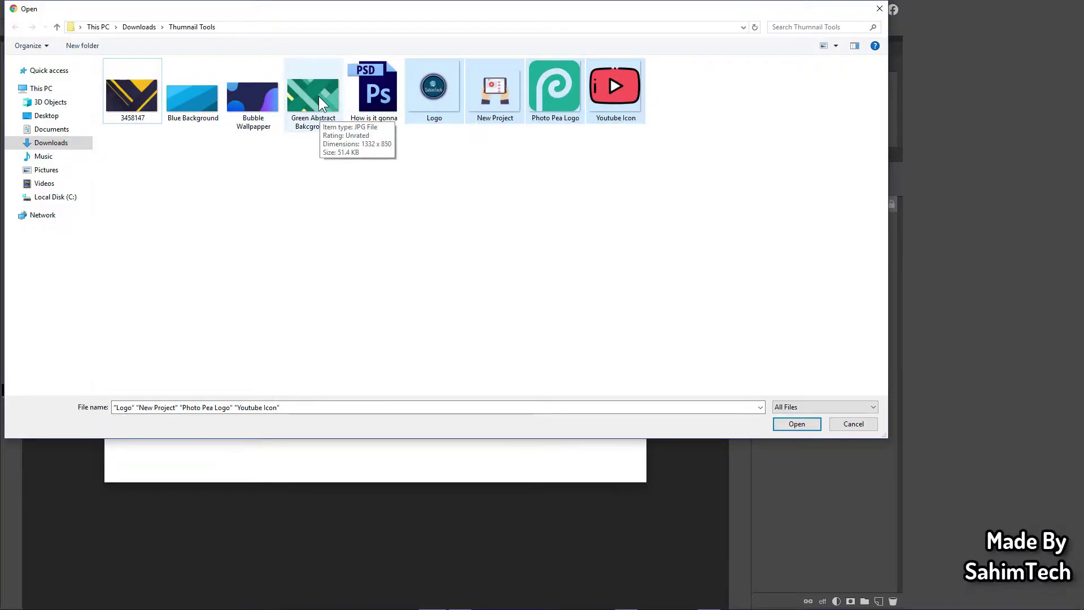
{"action": "left_click", "coordinate": [318, 96], "text": "ctrl"}
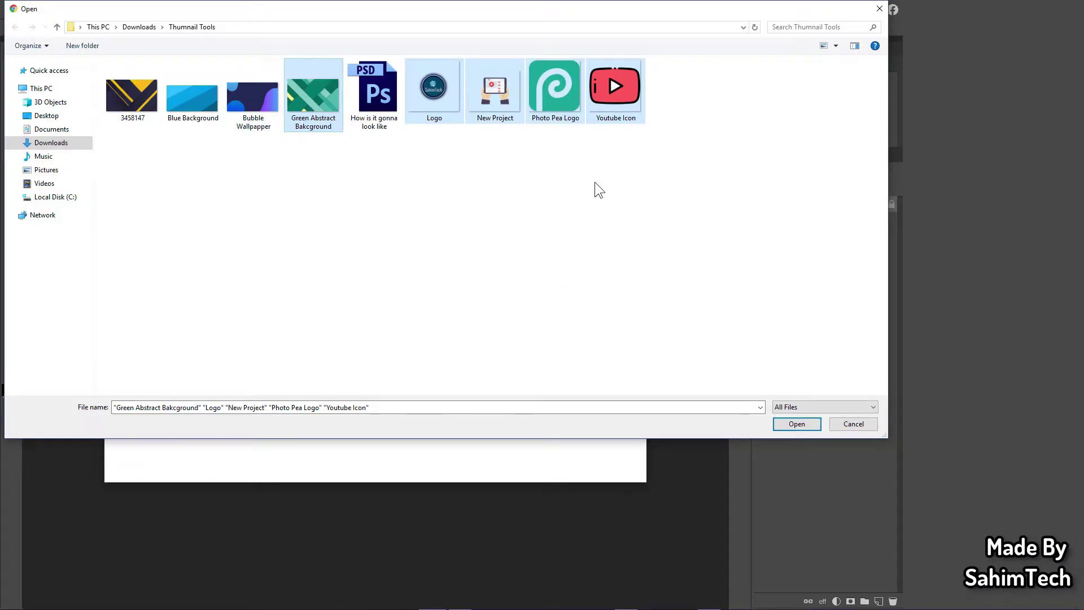
{"action": "left_click", "coordinate": [807, 428]}
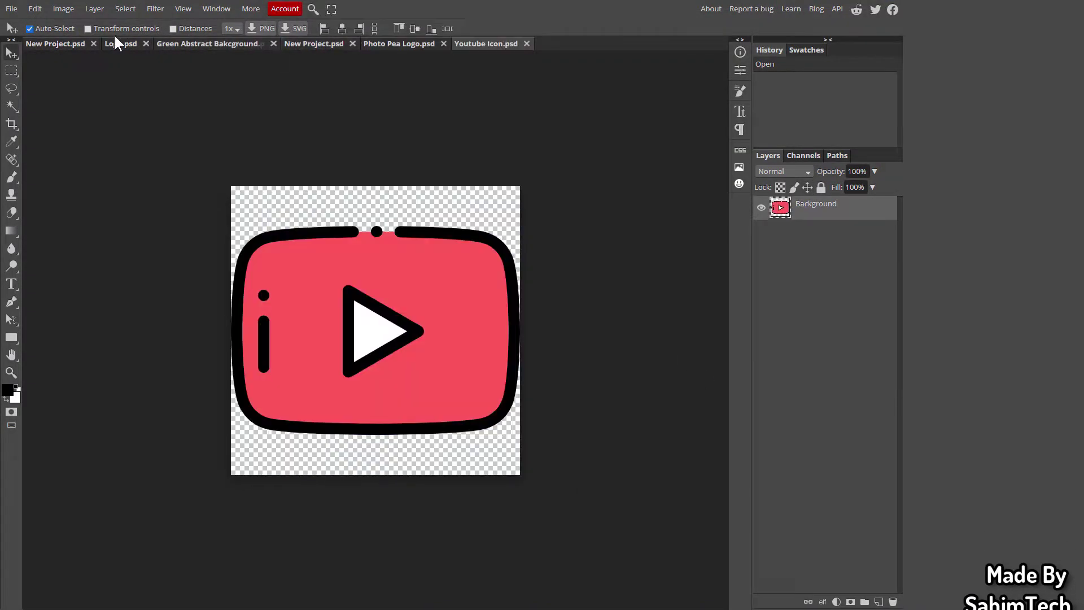
Copy the green abstract background image into the blank New Project document, aligned with the canvas's upper-left corner
{"action": "left_click", "coordinate": [117, 41]}
{"action": "left_click", "coordinate": [236, 44]}
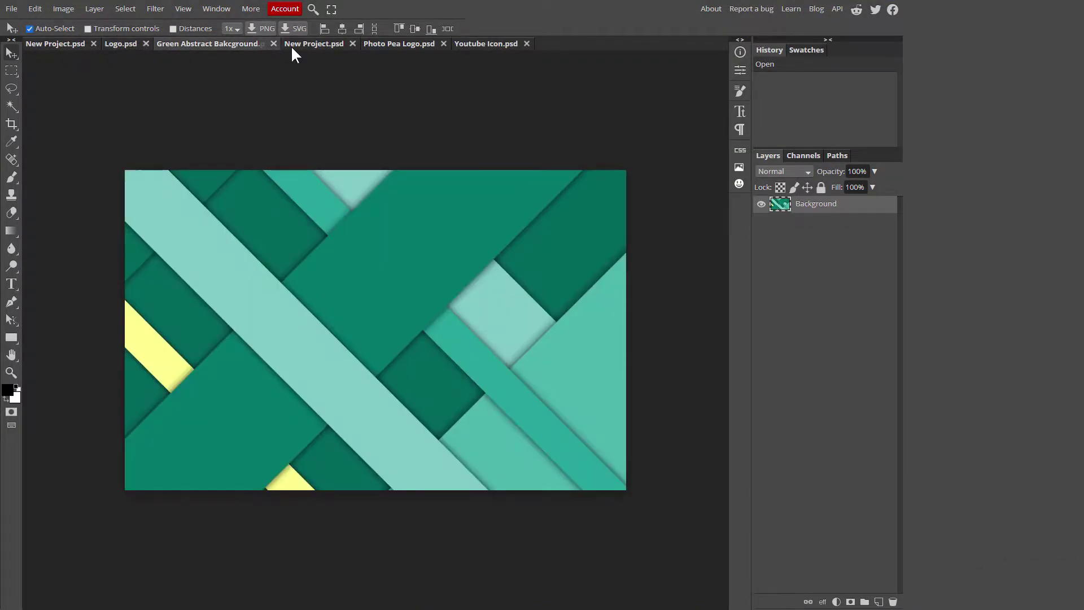
{"action": "left_click", "coordinate": [291, 44]}
{"action": "left_click", "coordinate": [398, 44]}
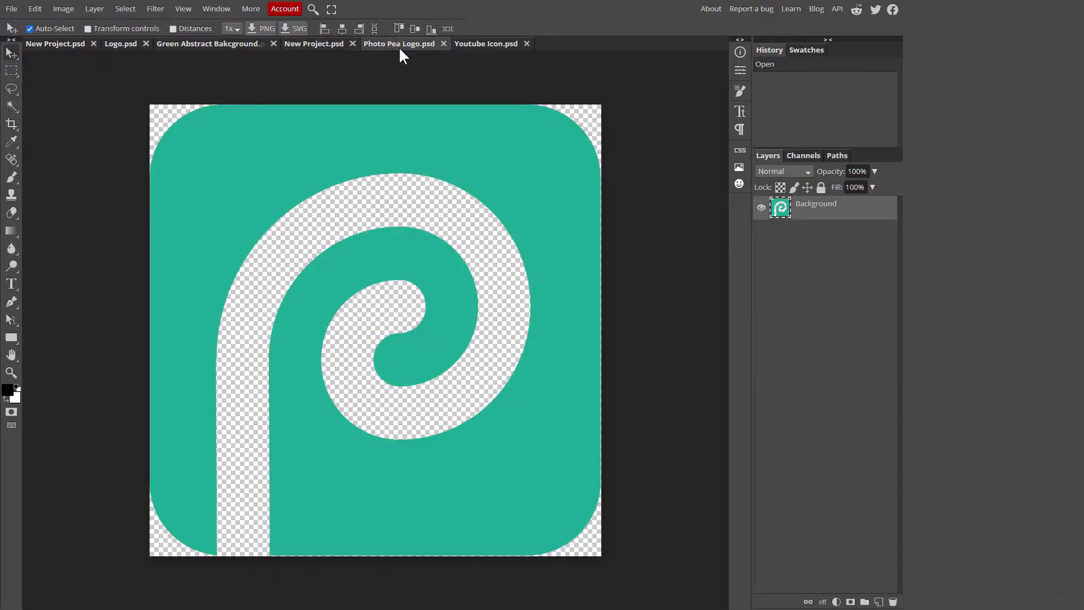
{"action": "left_click", "coordinate": [315, 46]}
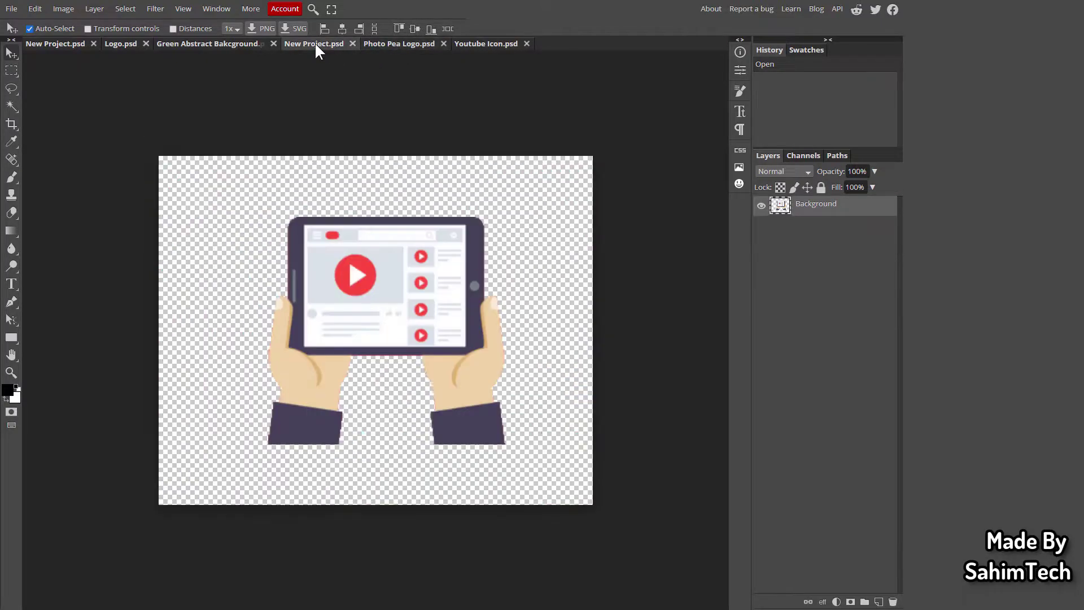
{"action": "left_click", "coordinate": [225, 41]}
{"action": "left_click_drag", "start_coordinate": [472, 277], "coordinate": [422, 286]}
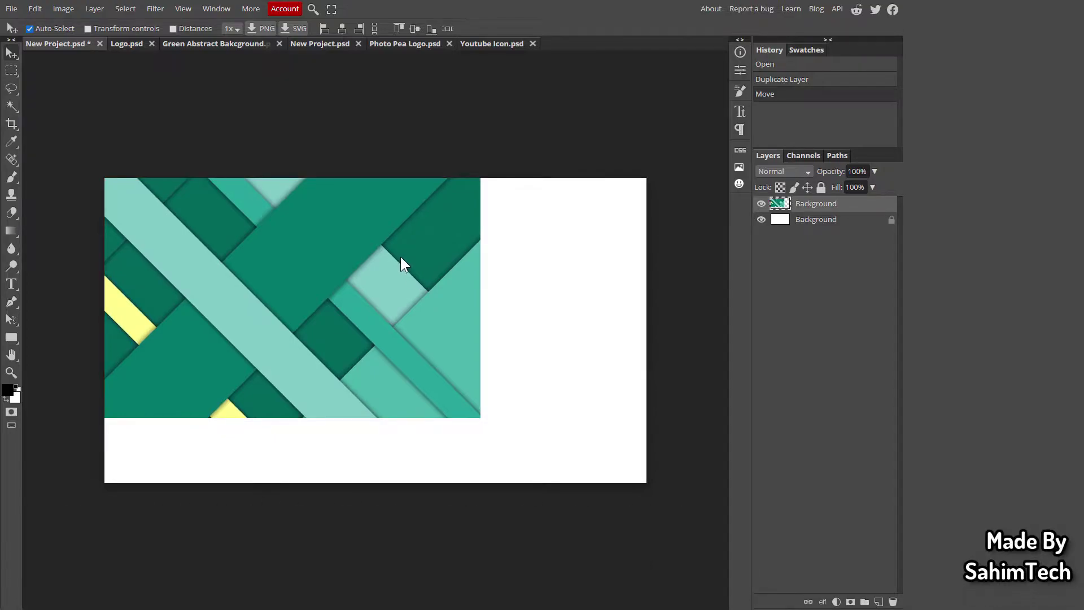
Scale the green background layer to about 152.55% with Free Transform and shift it upward to cover the whole canvas
{"action": "key", "text": "ctrl+t"}
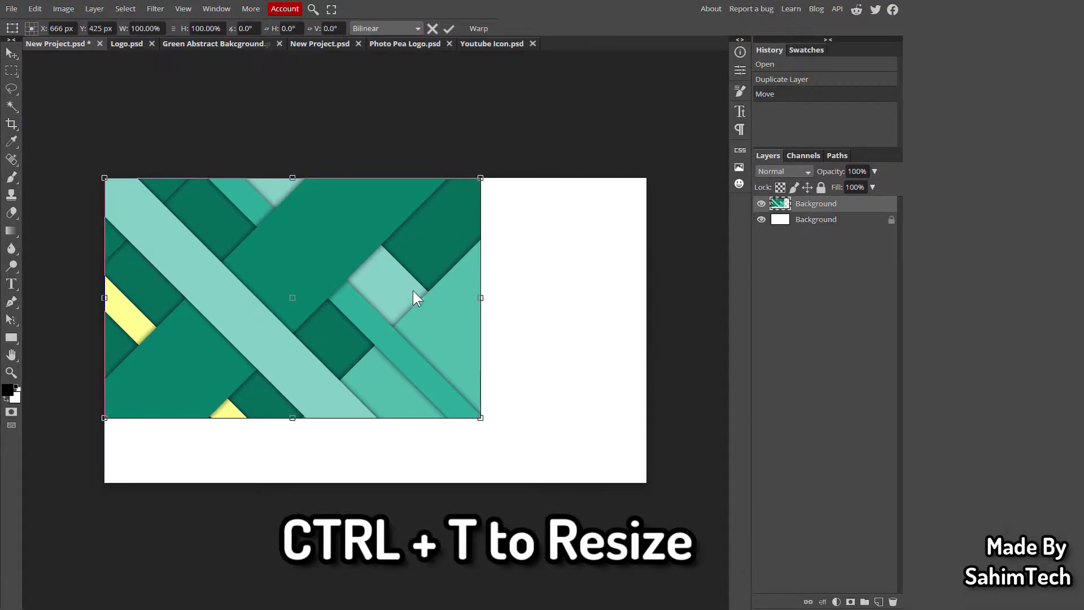
{"action": "left_click_drag", "start_coordinate": [481, 418], "coordinate": [672, 484]}
{"action": "left_click_drag", "start_coordinate": [611, 471], "coordinate": [609, 410]}
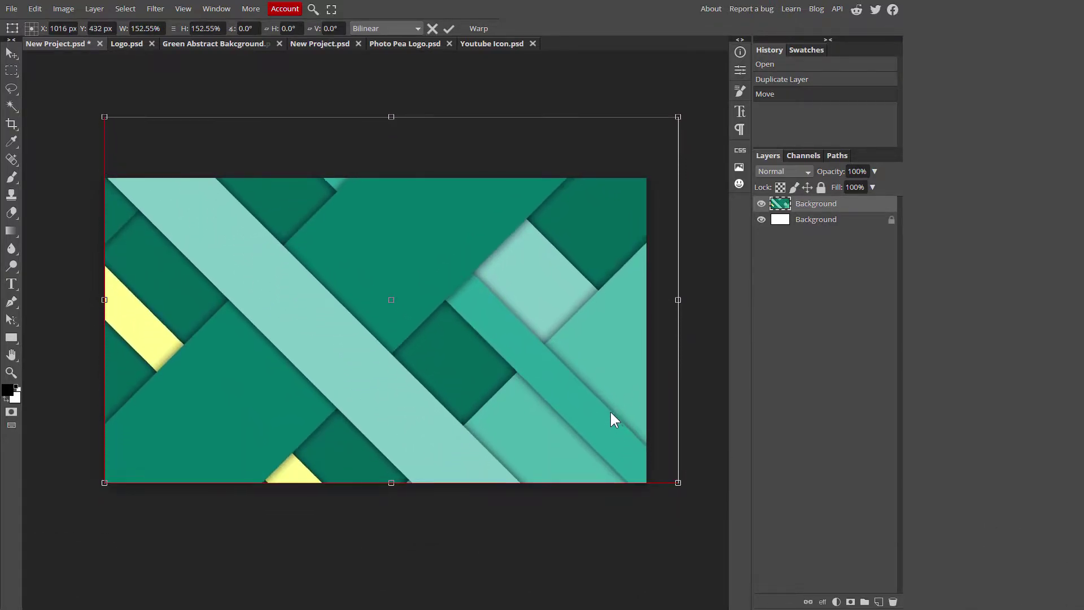
{"action": "left_click", "coordinate": [12, 53]}
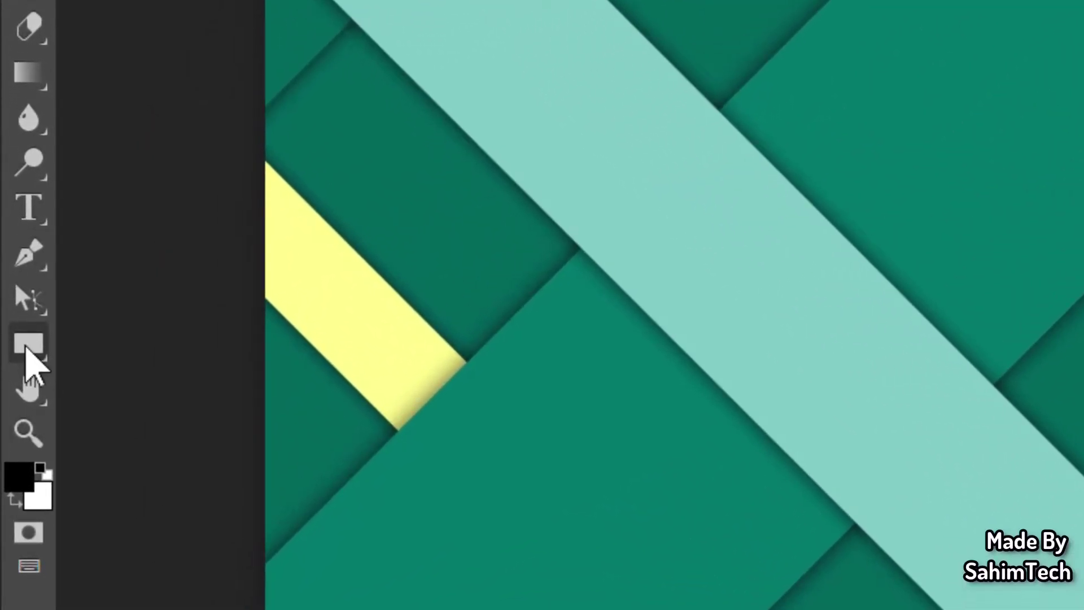
Draw a red-filled rectangle shape without a stroke in the canvas's upper-left area and adjust its position slightly
{"action": "left_click", "coordinate": [26, 347]}
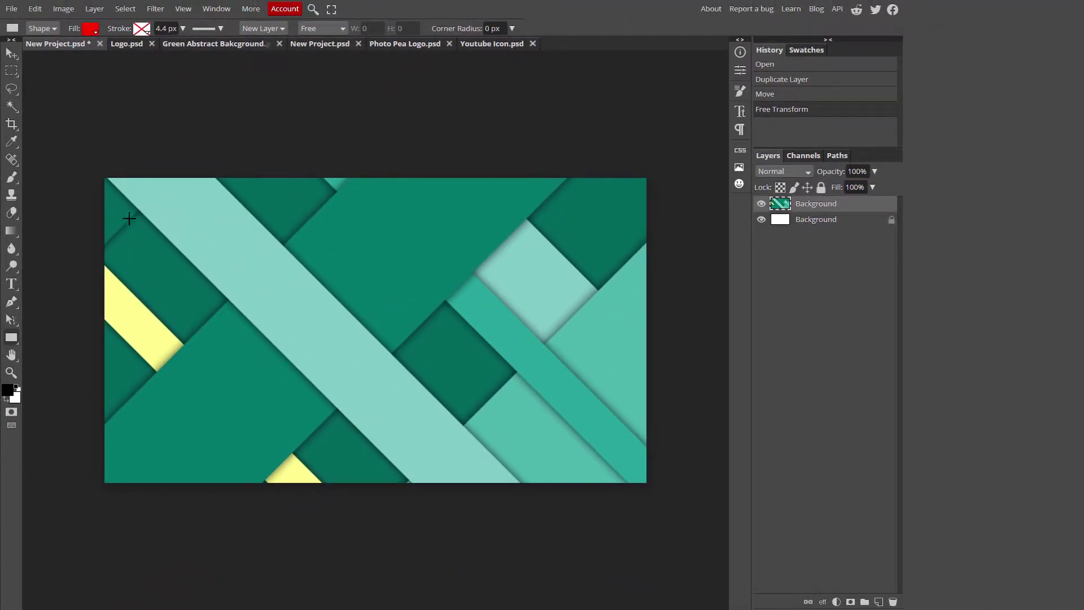
{"action": "left_click_drag", "start_coordinate": [117, 205], "coordinate": [351, 285]}
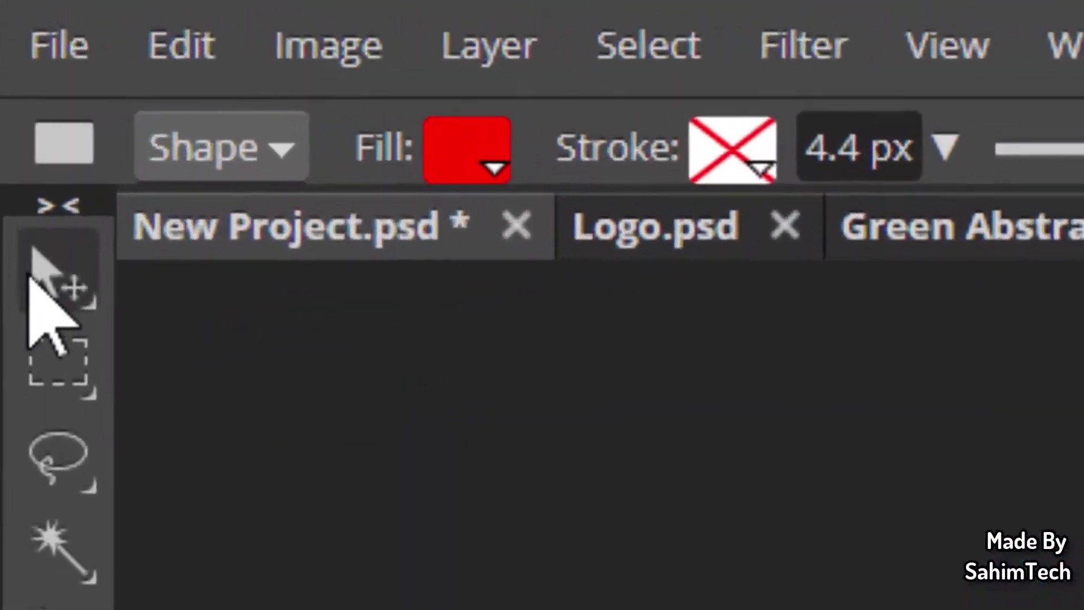
{"action": "left_click", "coordinate": [17, 78]}
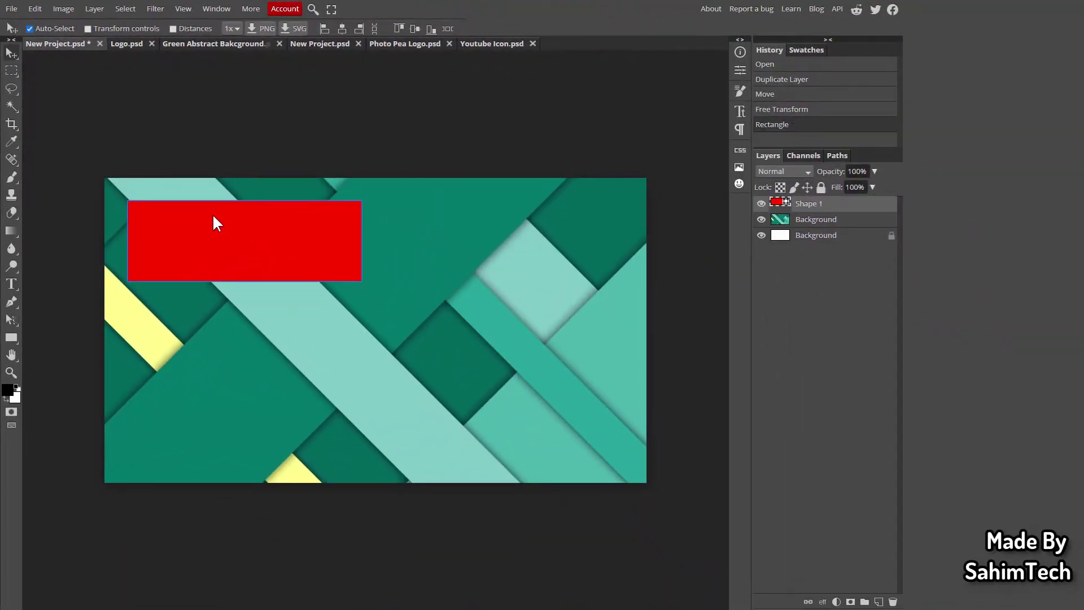
{"action": "left_click_drag", "start_coordinate": [213, 217], "coordinate": [209, 212]}
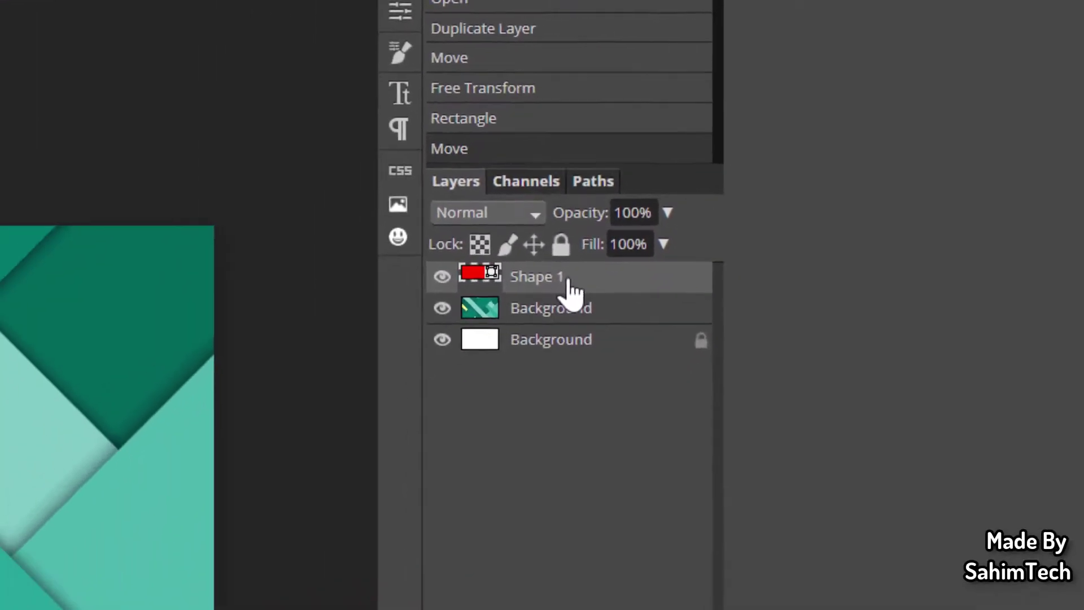
Apply a Color Overlay layer style to the rectangle shape in turquoise 00d6c4
{"action": "right_click", "coordinate": [412, 349]}
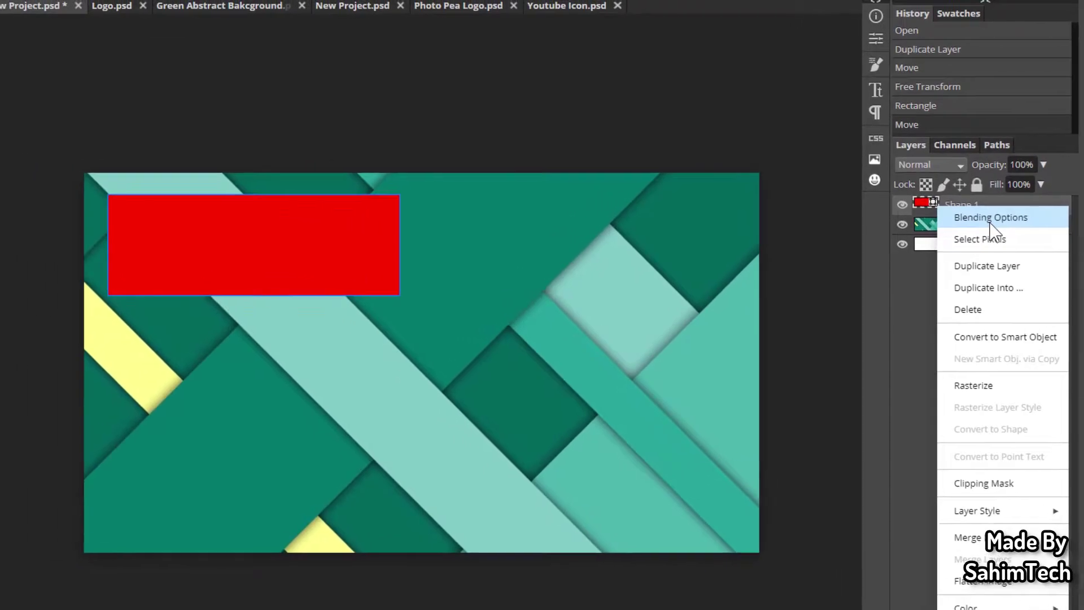
{"action": "left_click", "coordinate": [771, 186]}
{"action": "left_click_drag", "start_coordinate": [216, 75], "coordinate": [659, 171]}
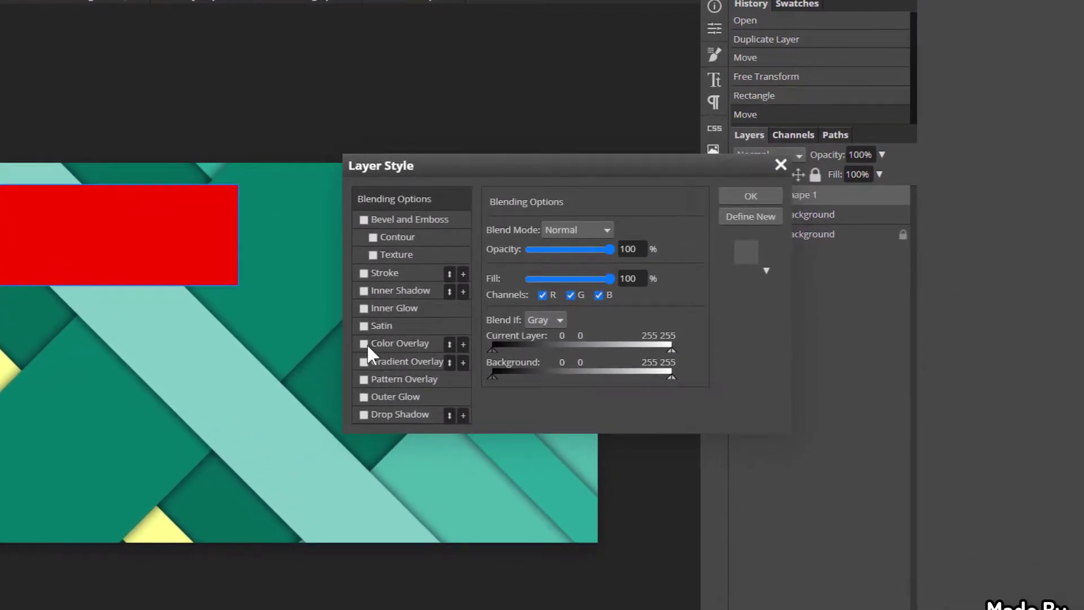
{"action": "left_click", "coordinate": [366, 343]}
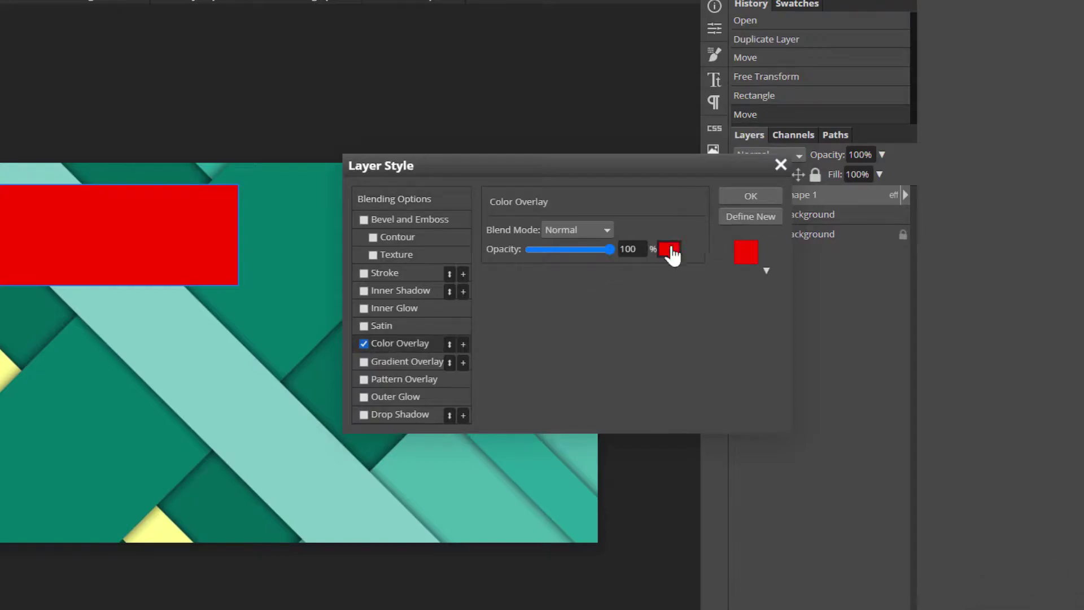
{"action": "left_click", "coordinate": [669, 250]}
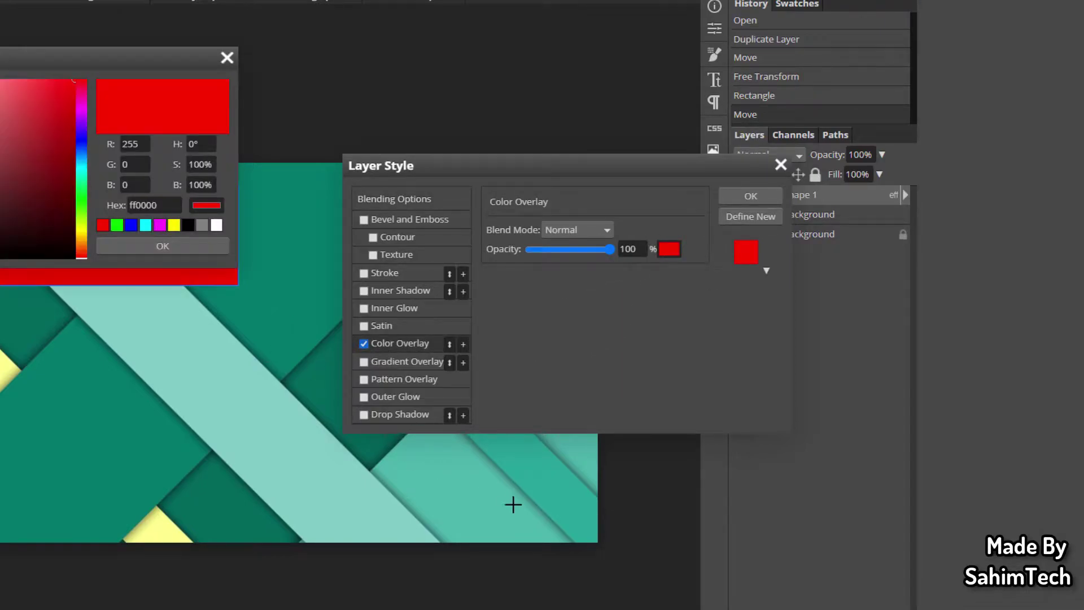
{"action": "left_click", "coordinate": [550, 474]}
{"action": "left_click_drag", "start_coordinate": [88, 60], "coordinate": [592, 179]}
{"action": "left_click_drag", "start_coordinate": [562, 235], "coordinate": [614, 210]}
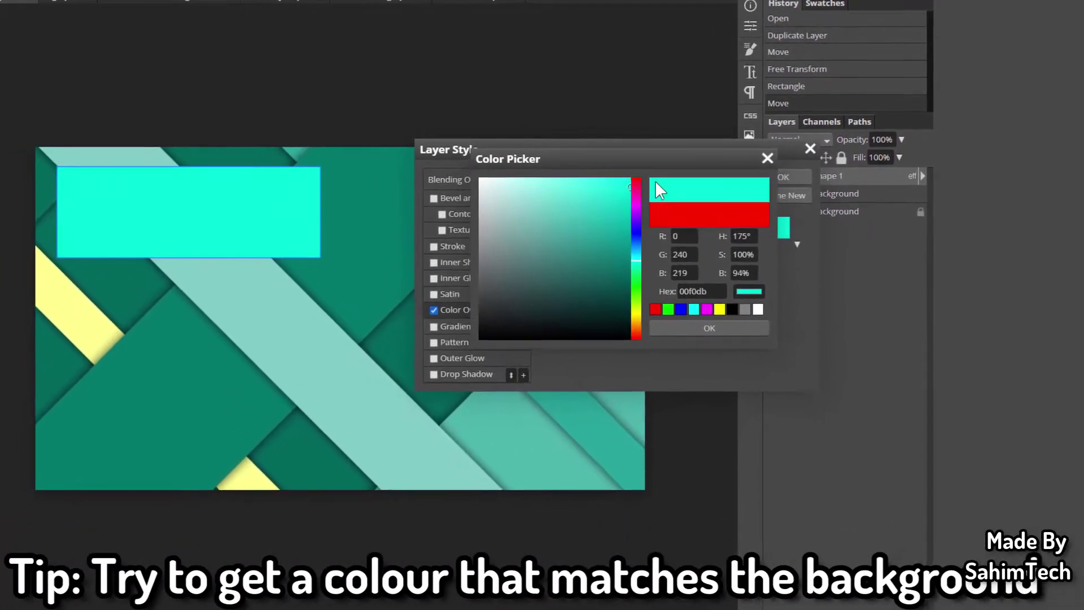
{"action": "left_click_drag", "start_coordinate": [655, 181], "coordinate": [674, 202]}
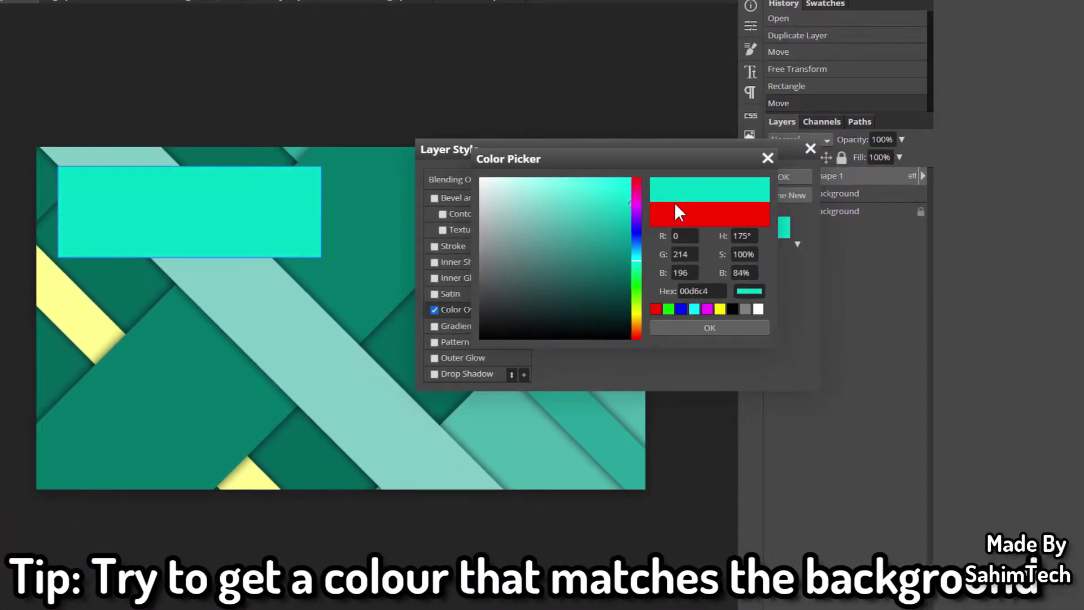
{"action": "left_click", "coordinate": [709, 329]}
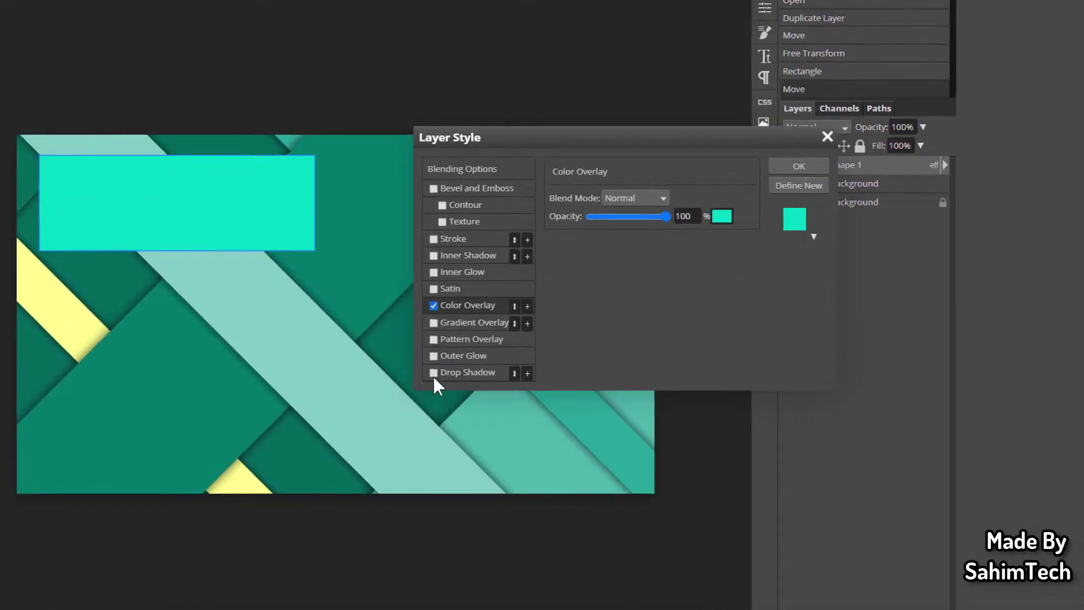
Add a drop shadow to the rectangle with distance 3 px, spread 27% and size 65 px, then apply the layer style
{"action": "left_click", "coordinate": [434, 373]}
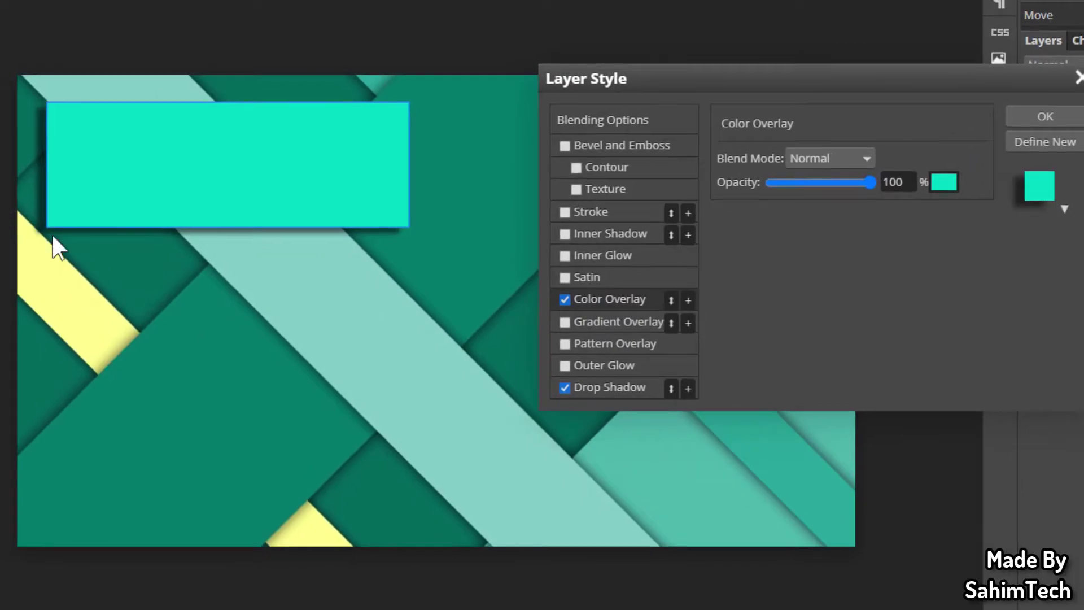
{"action": "left_click", "coordinate": [603, 392]}
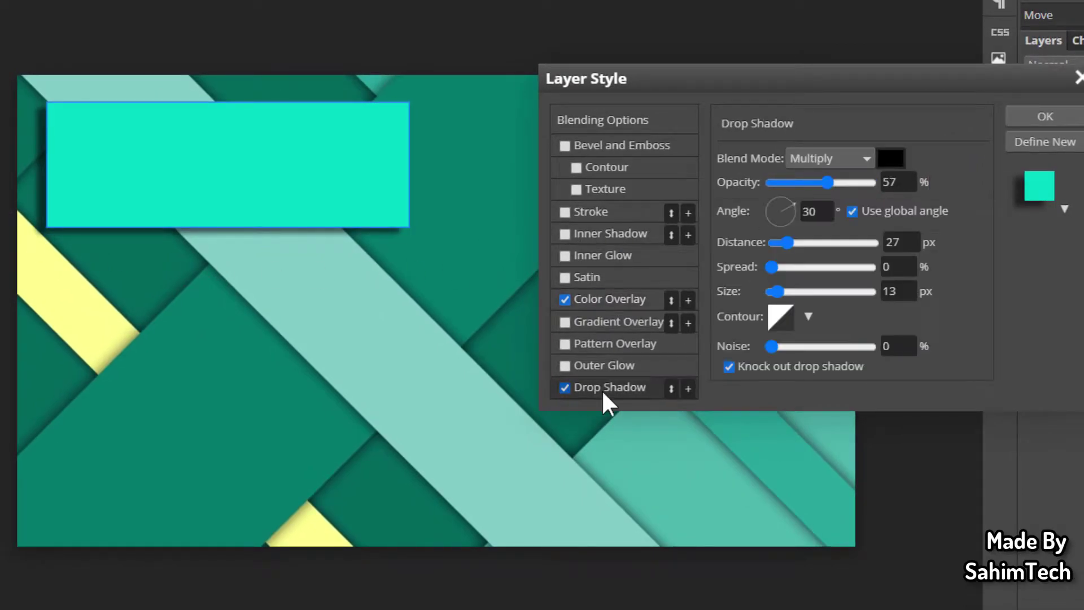
{"action": "left_click", "coordinate": [563, 388]}
{"action": "left_click", "coordinate": [564, 388]}
{"action": "left_click_drag", "start_coordinate": [788, 241], "coordinate": [775, 241]}
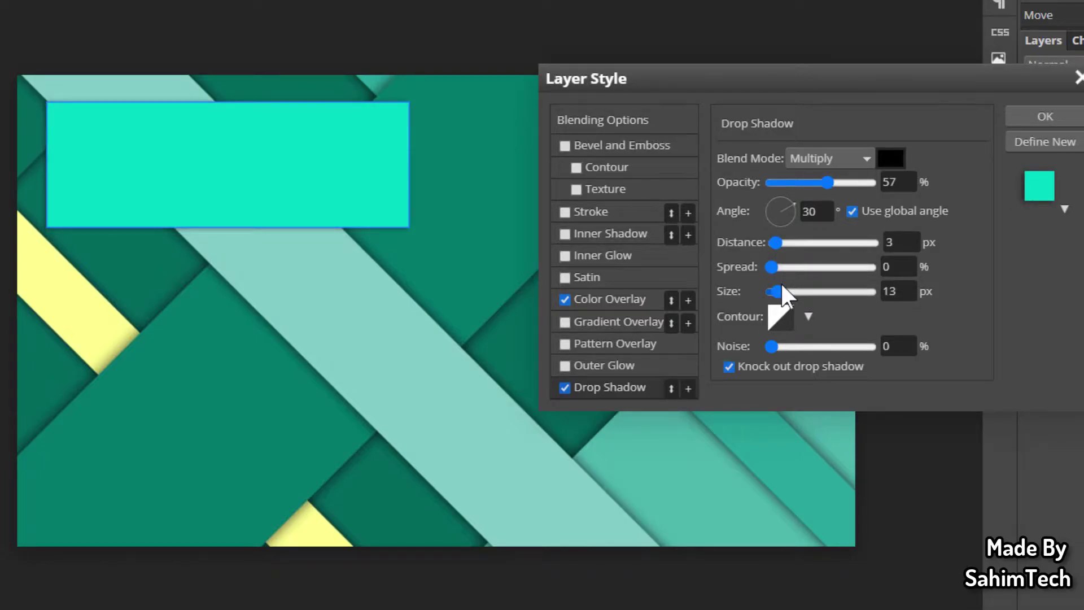
{"action": "left_click_drag", "start_coordinate": [780, 282], "coordinate": [797, 263]}
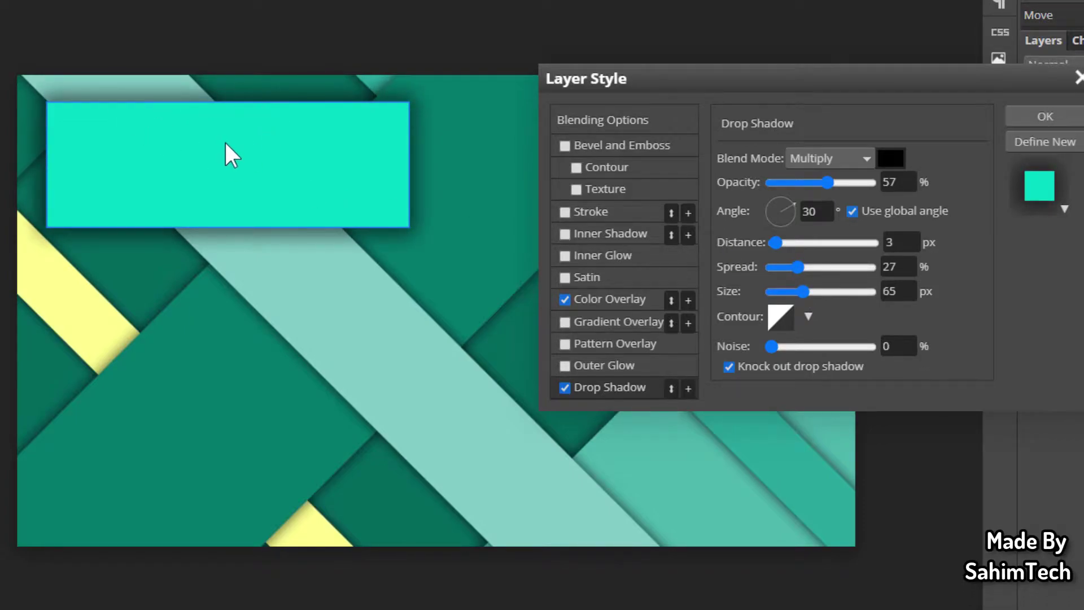
{"action": "left_click", "coordinate": [1057, 118]}
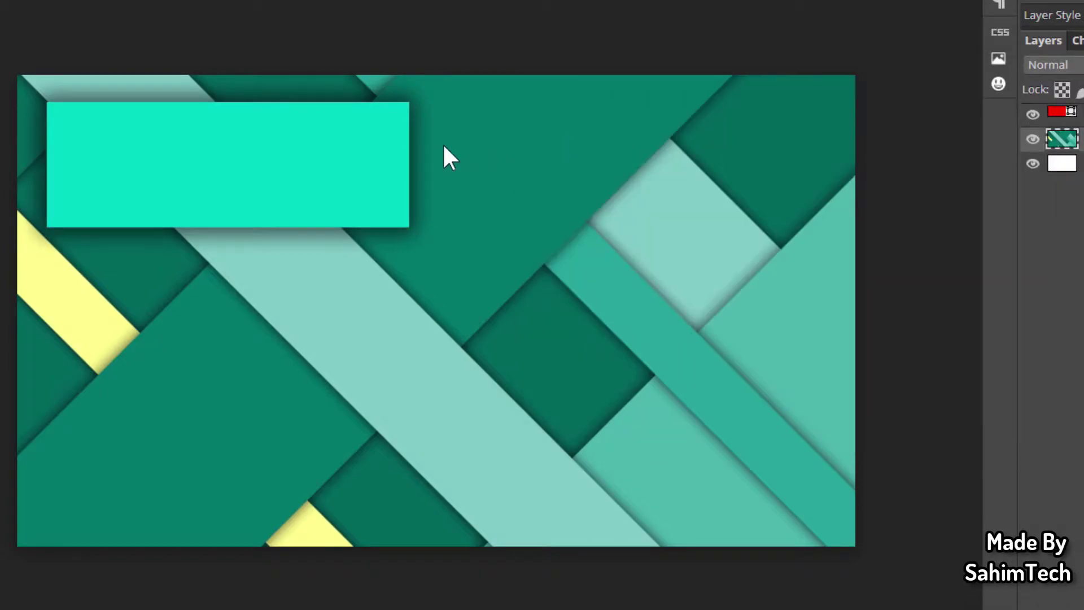
Move the turquoise rectangle slightly closer to the canvas's upper-left corner
{"action": "key", "text": "shift+Down"}
{"action": "key", "text": "shift+Down"}
{"action": "key", "text": "shift+Down"}
{"action": "key", "text": "shift+Down"}
{"action": "key", "text": "shift+Right"}
{"action": "key", "text": "shift+Right"}
{"action": "left_click_drag", "start_coordinate": [307, 141], "coordinate": [304, 126]}
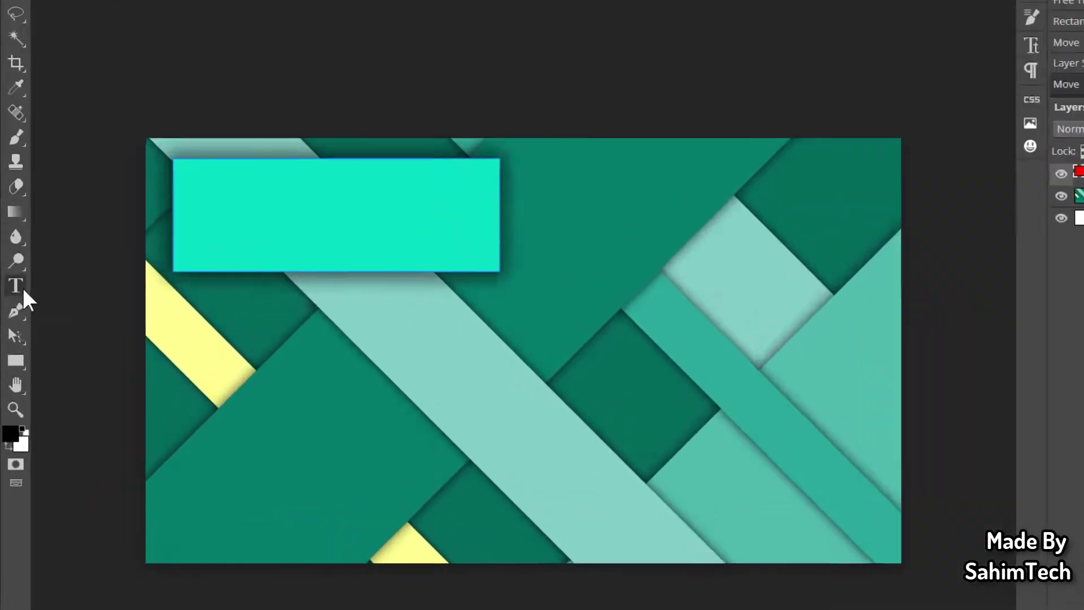
Add the text MAKE in black 24 px Bebas Neue on the green area below the turquoise rectangle
{"action": "left_click", "coordinate": [19, 286]}
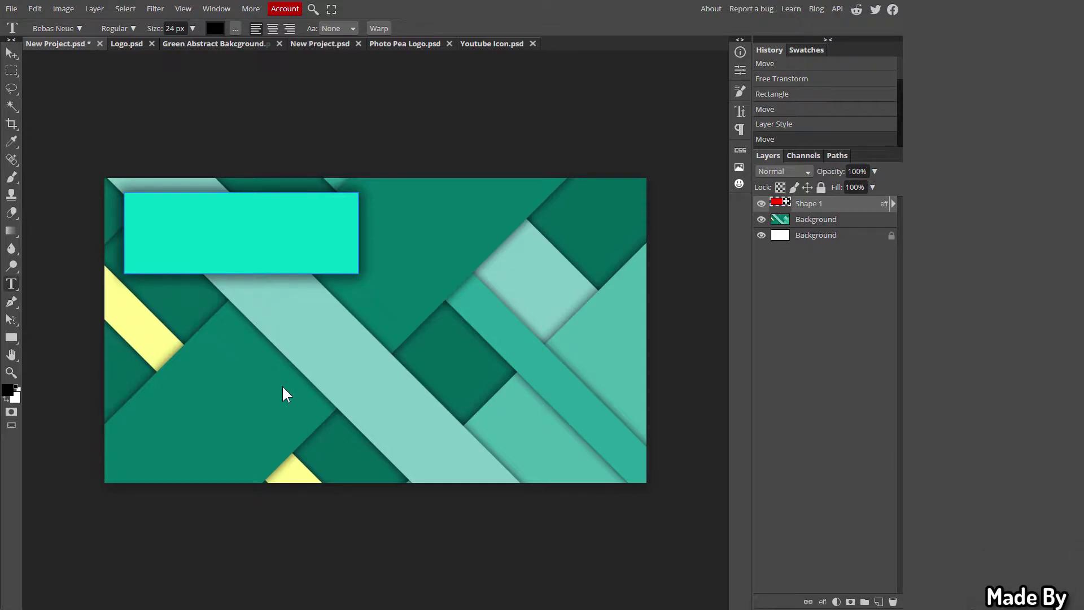
{"action": "left_click", "coordinate": [260, 370]}
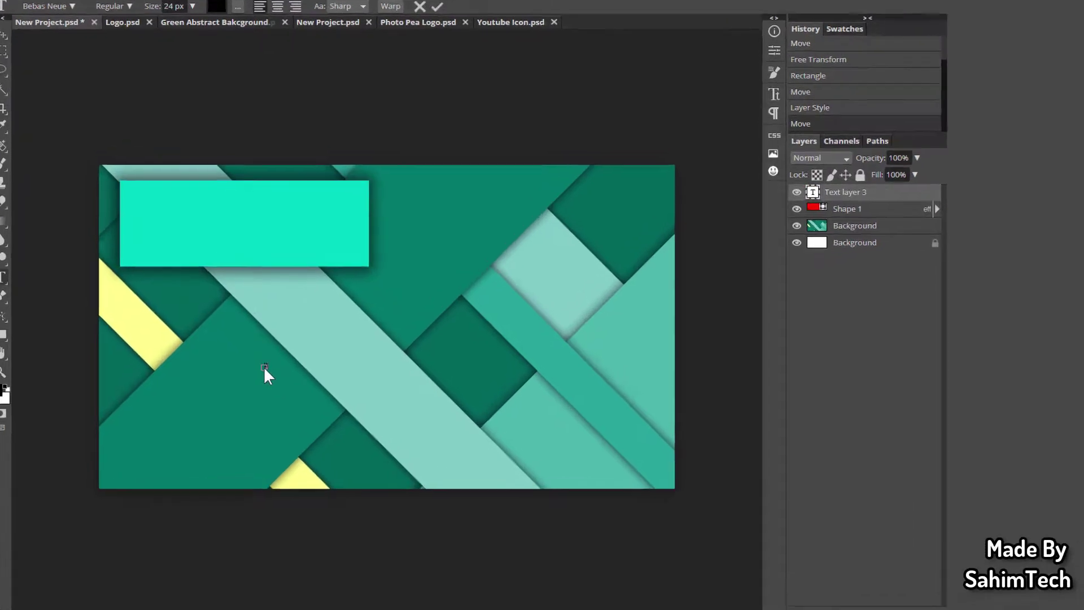
{"action": "type", "text": "MAKE"}
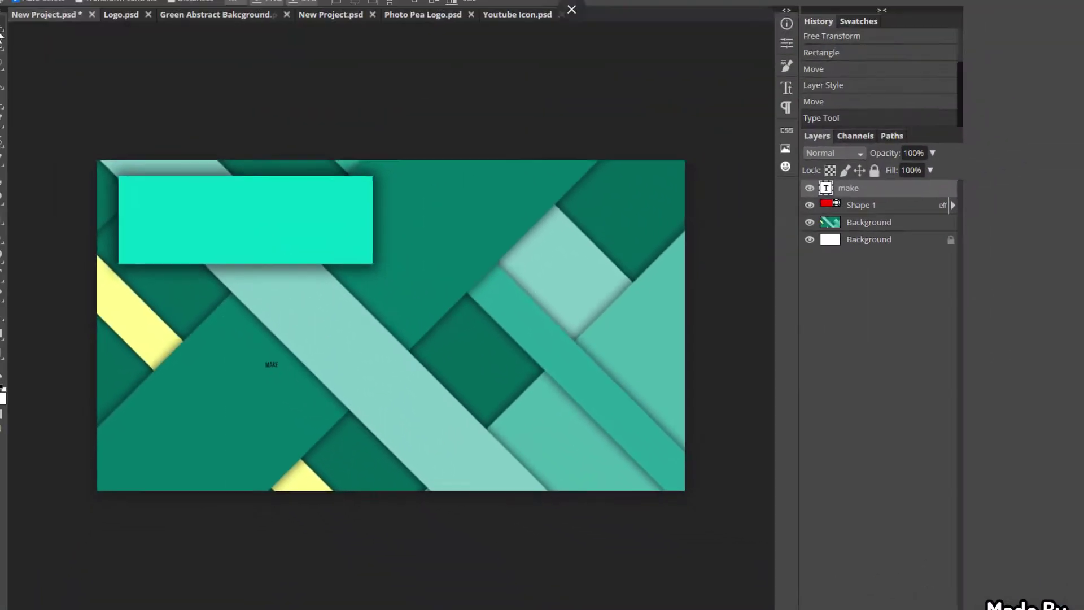
Enlarge the MAKE text proportionally with Free Transform and place it over the turquoise rectangle, filling nearly its full height
{"action": "left_click", "coordinate": [11, 53]}
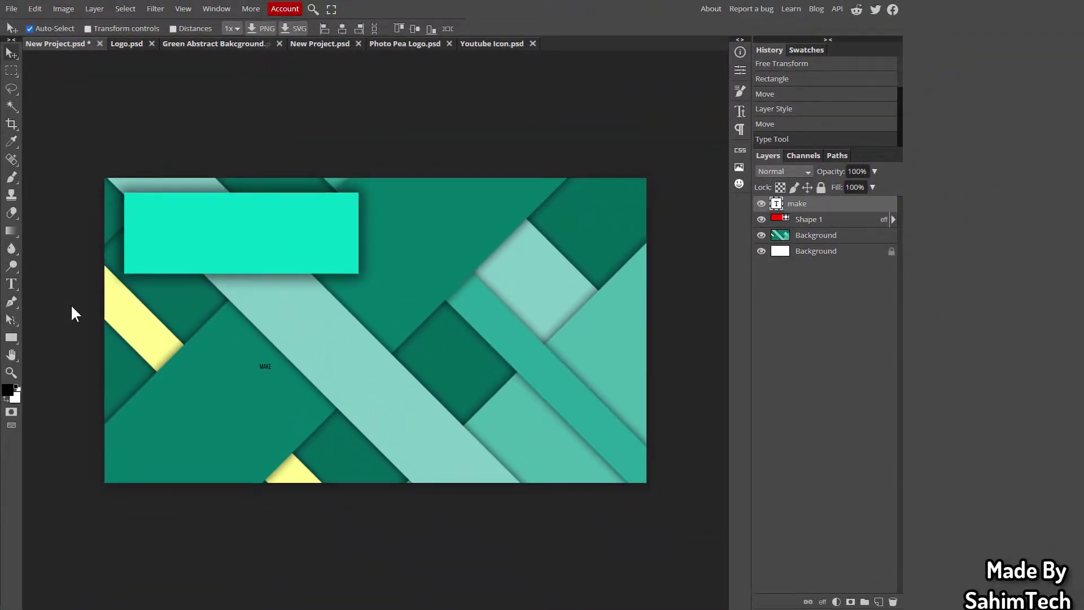
{"action": "key", "text": "ctrl+t"}
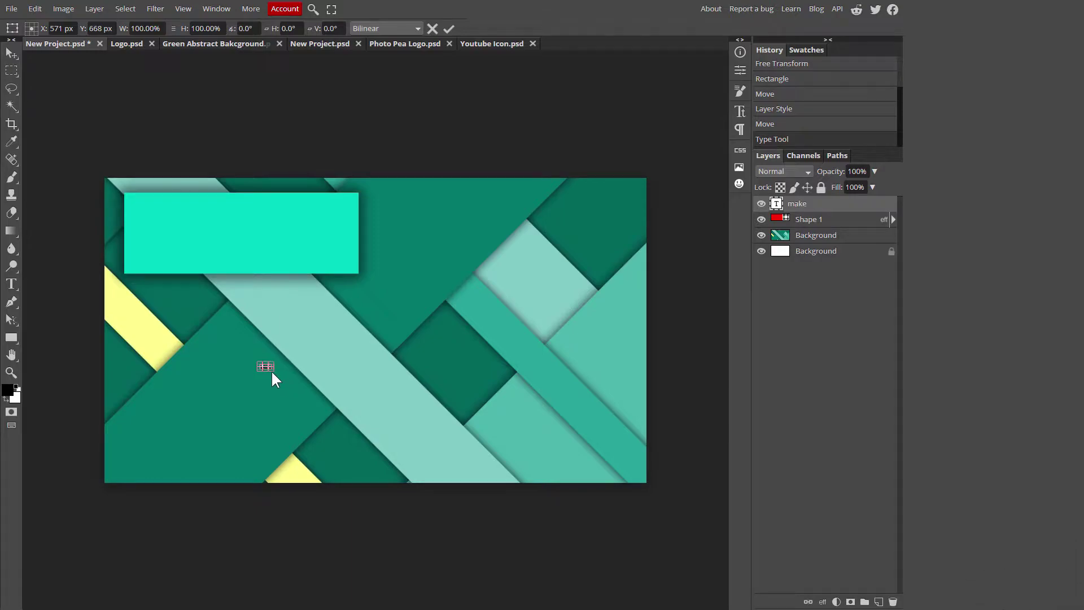
{"action": "left_click_drag", "start_coordinate": [283, 380], "coordinate": [298, 267]}
{"action": "left_click", "coordinate": [12, 52]}
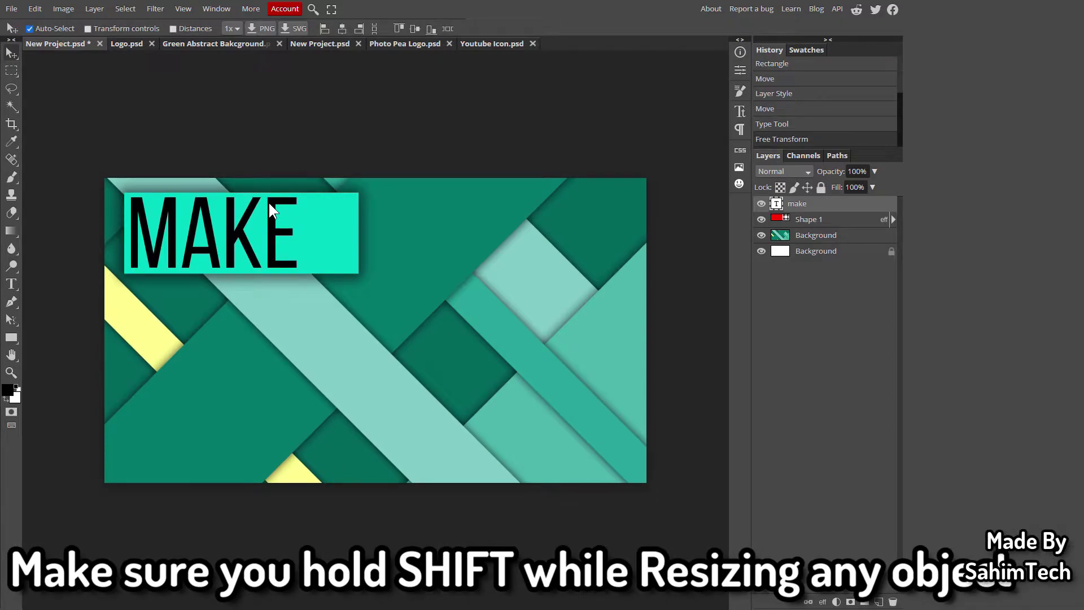
Narrow the turquoise rectangle to about 76.39% width from its right edge so it fits the MAKE text
{"action": "left_click", "coordinate": [351, 232]}
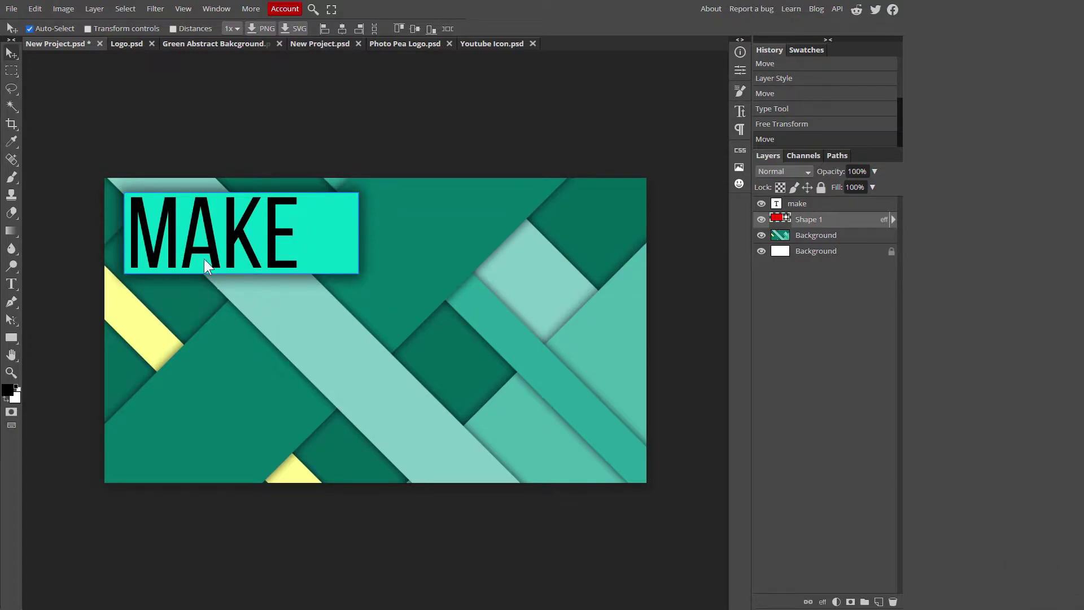
{"action": "key", "text": "ctrl+t"}
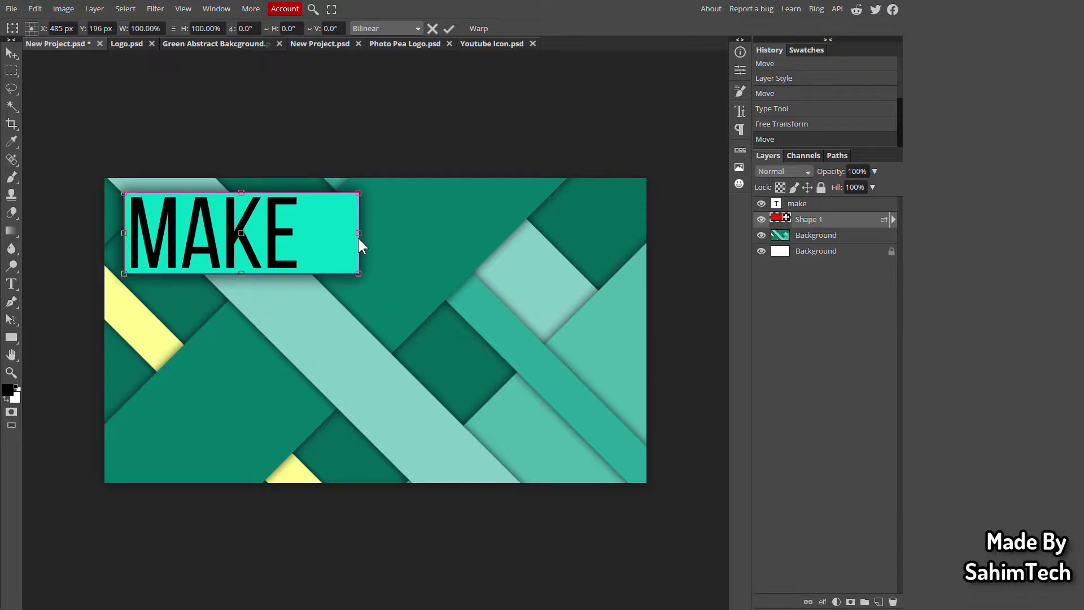
{"action": "left_click_drag", "start_coordinate": [360, 234], "coordinate": [303, 234]}
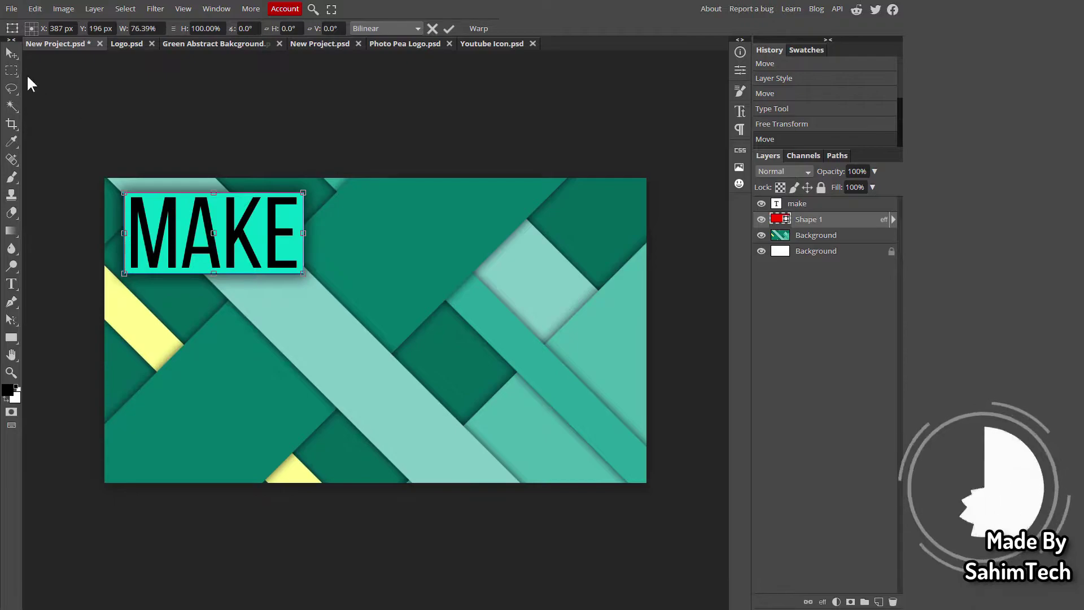
{"action": "left_click", "coordinate": [11, 53]}
Shrink the MAKE text slightly with Free Transform to leave an even margin inside the turquoise rectangle
{"action": "left_click", "coordinate": [237, 236]}
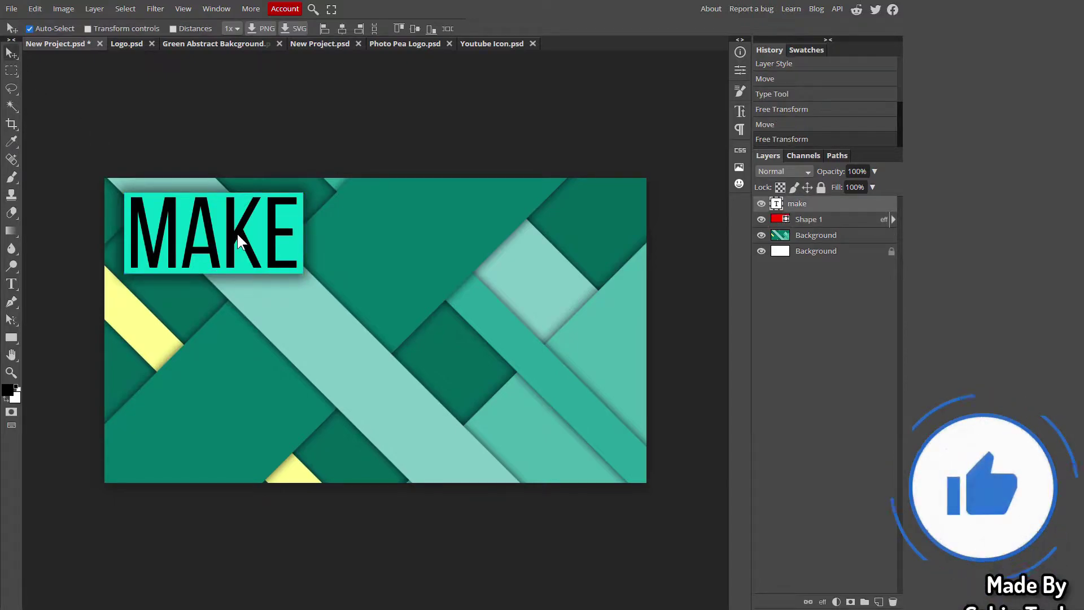
{"action": "key", "text": "ctrl+alt+t"}
{"action": "left_click_drag", "start_coordinate": [296, 195], "coordinate": [291, 196]}
{"action": "left_click", "coordinate": [16, 52]}
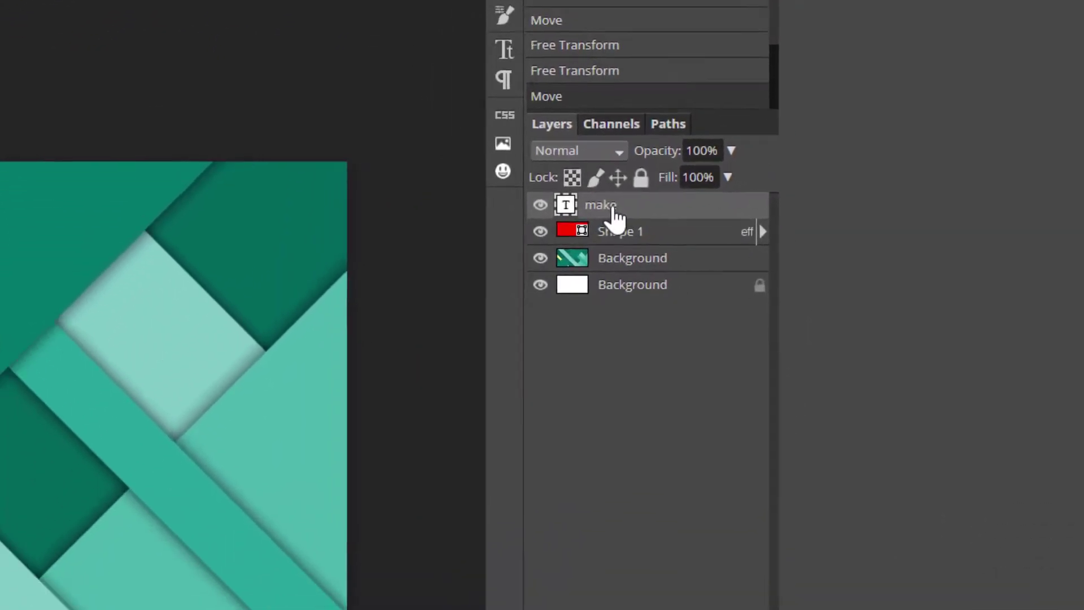
Enable a Color Overlay layer style on the MAKE text layer and set its colour to white
{"action": "right_click", "coordinate": [796, 206]}
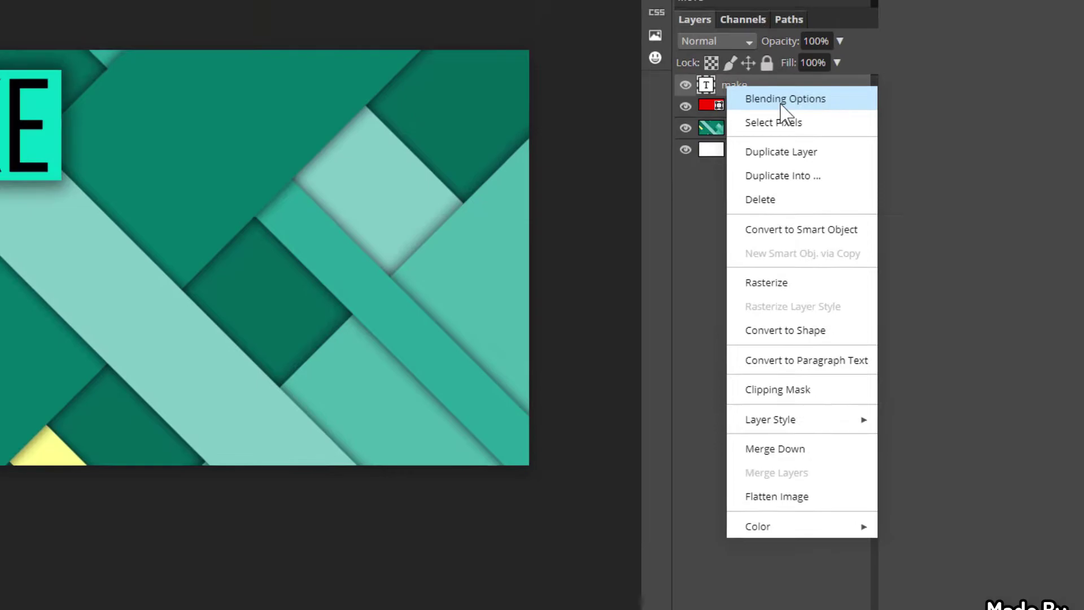
{"action": "left_click", "coordinate": [700, 74]}
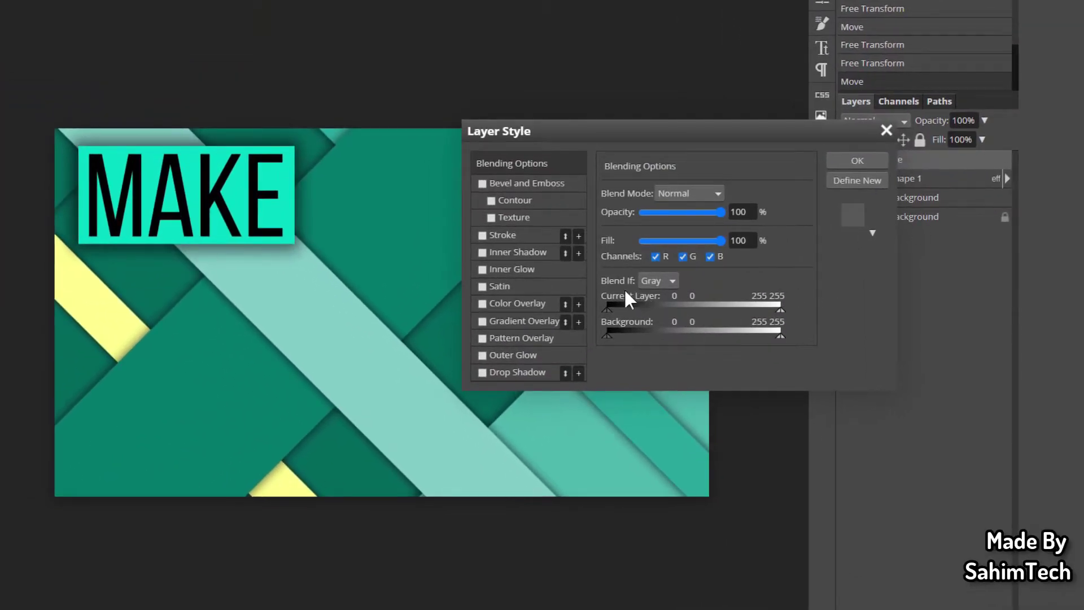
{"action": "left_click", "coordinate": [483, 304]}
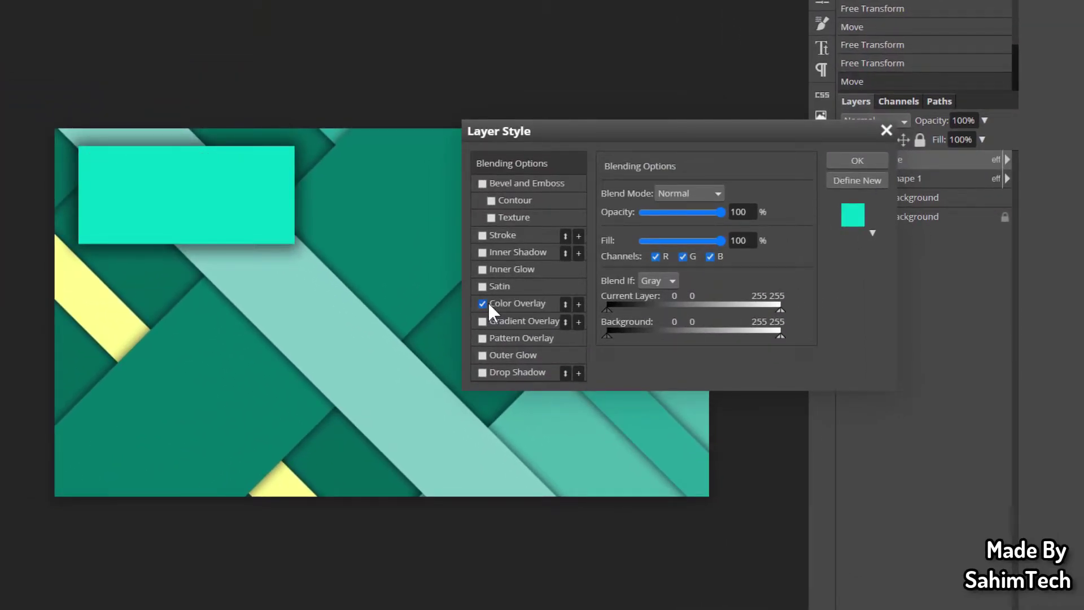
{"action": "left_click", "coordinate": [512, 304]}
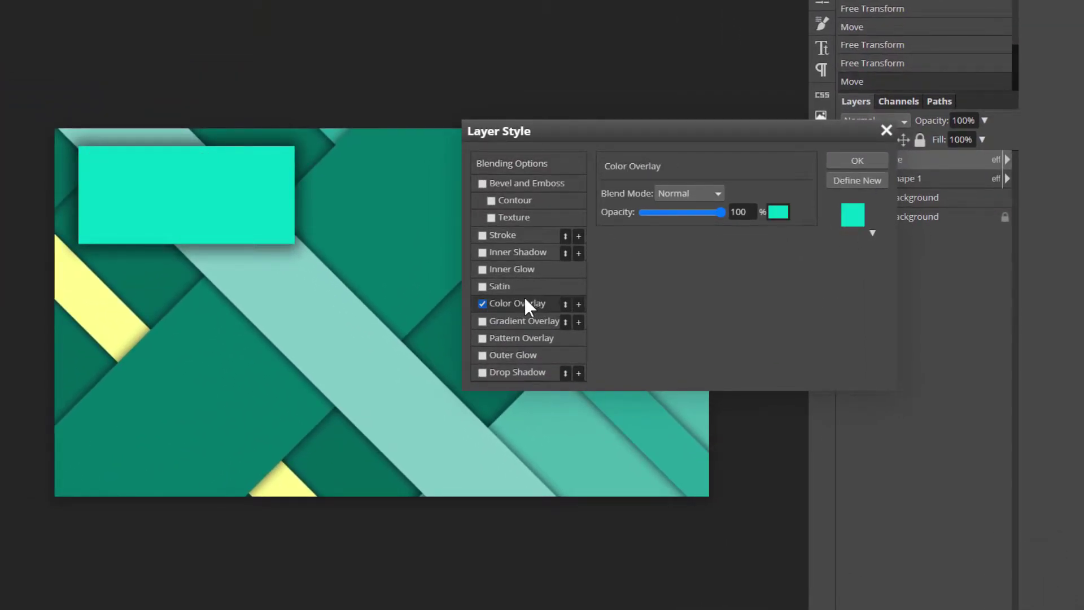
{"action": "left_click", "coordinate": [779, 213]}
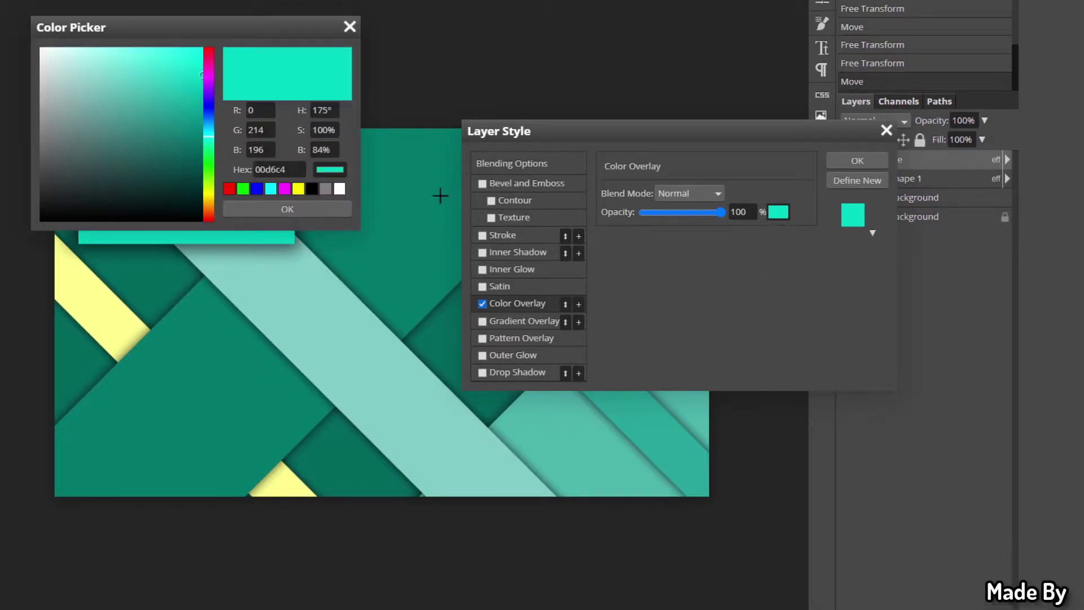
{"action": "left_click_drag", "start_coordinate": [134, 45], "coordinate": [722, 141]}
{"action": "left_click_drag", "start_coordinate": [684, 191], "coordinate": [455, 58]}
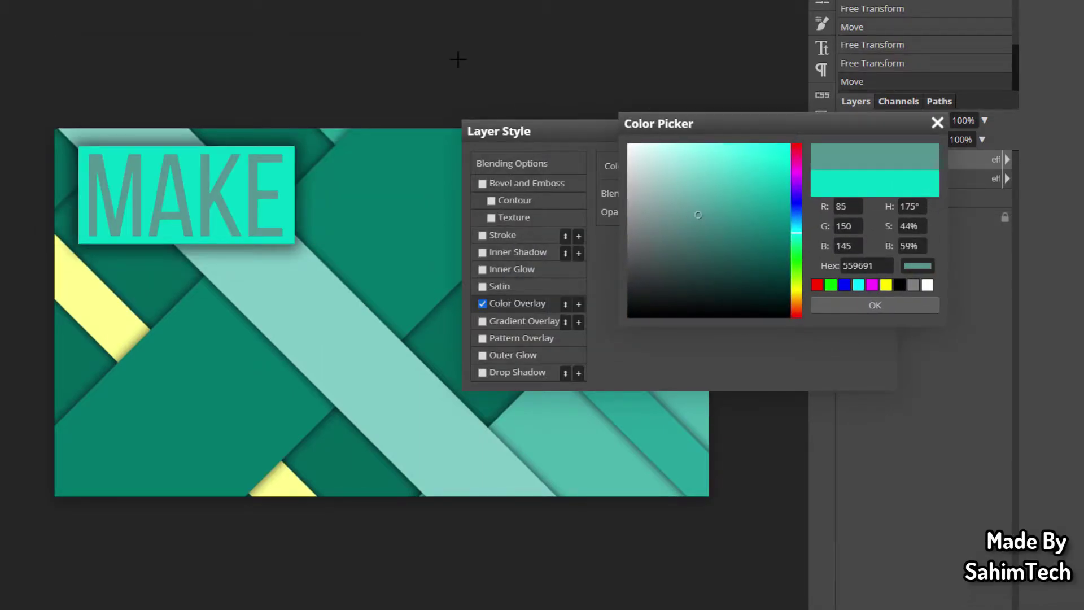
{"action": "left_click", "coordinate": [844, 308]}
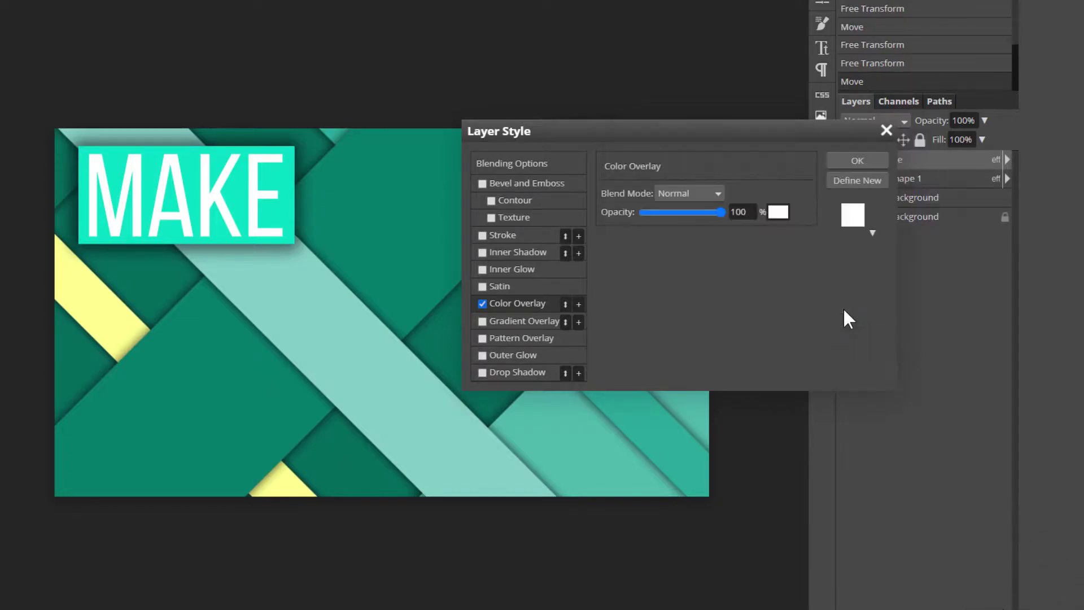
Apply the white Color Overlay, and duplicate the MAKE text and its rectangle together three times
{"action": "left_click", "coordinate": [858, 162]}
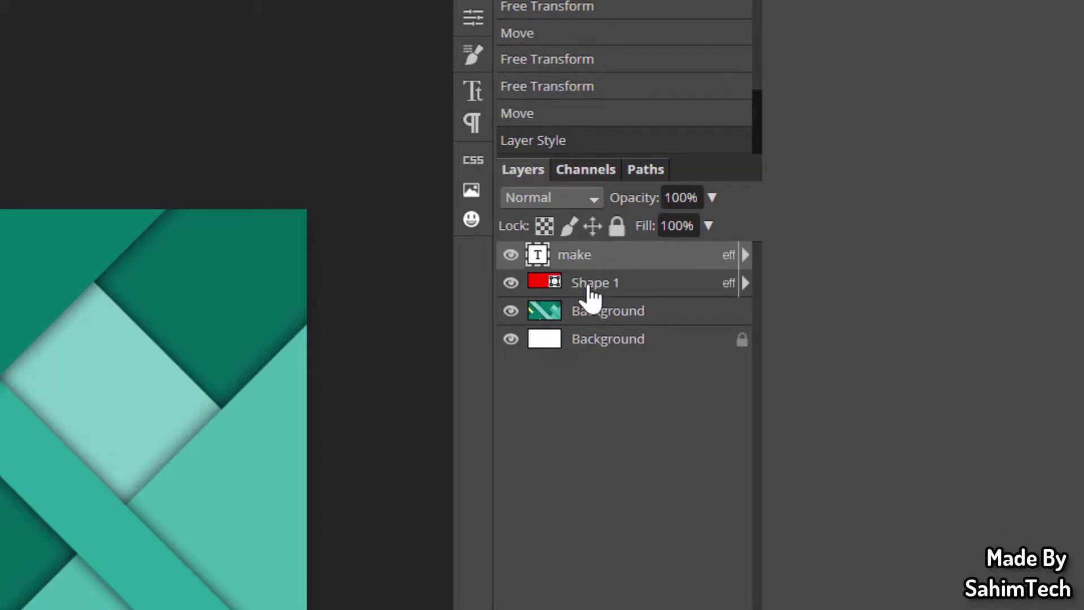
{"action": "left_click", "coordinate": [636, 285], "text": "ctrl"}
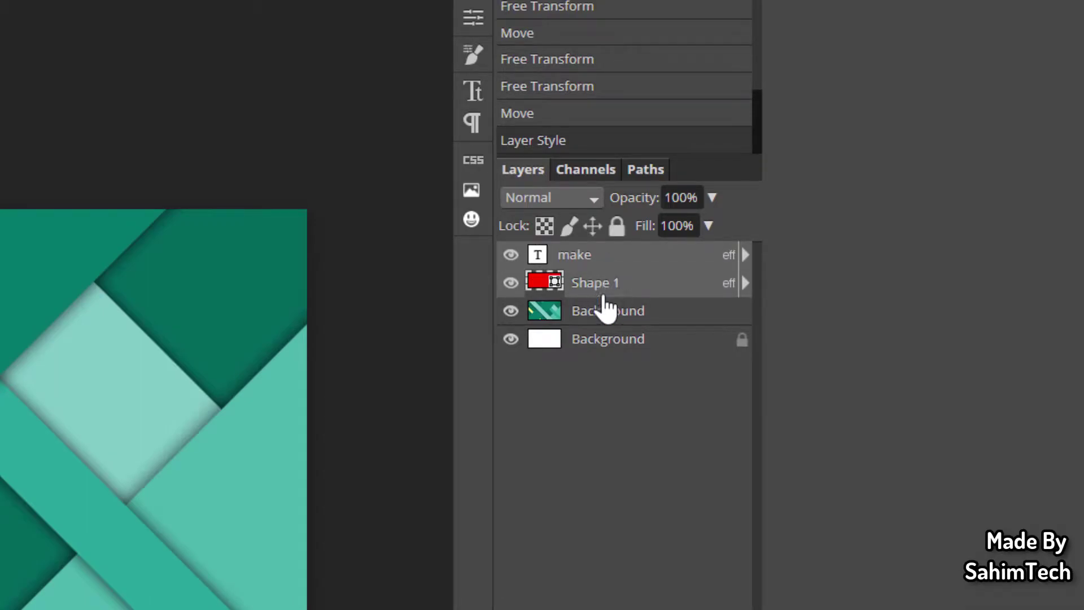
{"action": "right_click", "coordinate": [605, 274]}
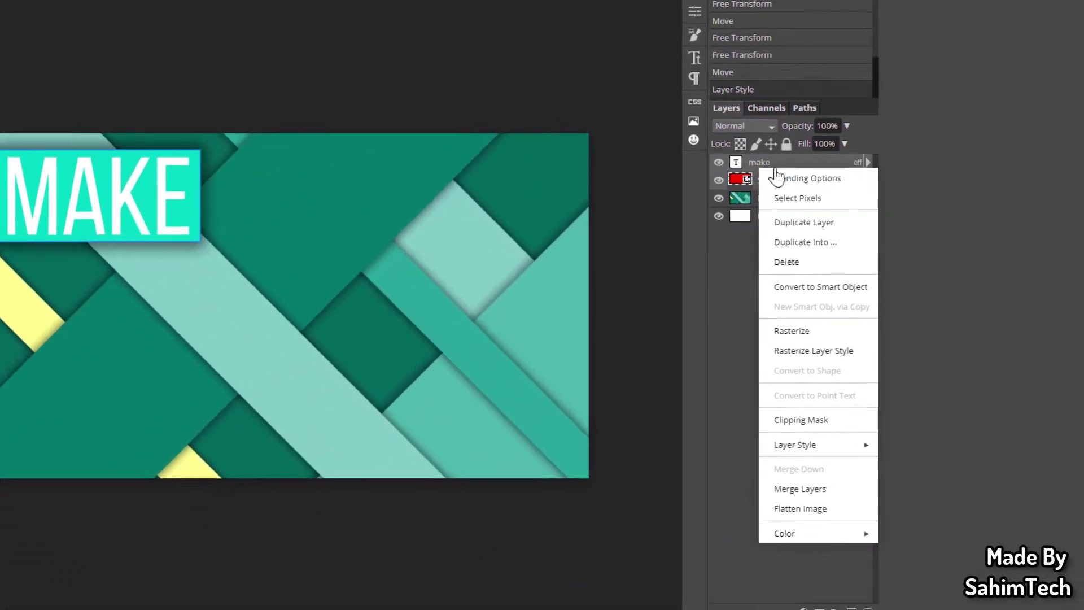
{"action": "left_click", "coordinate": [804, 222]}
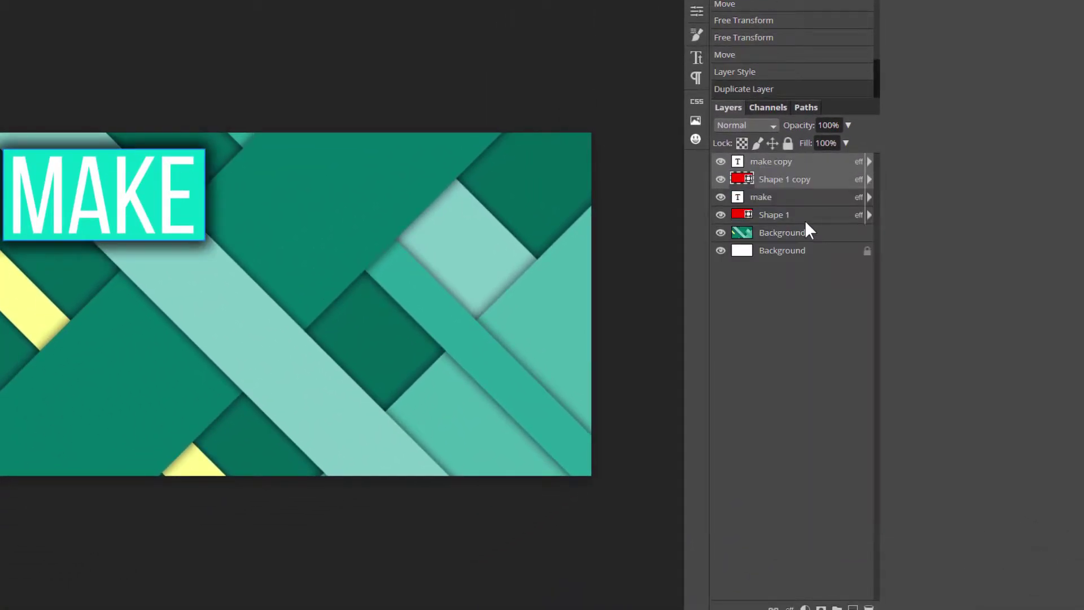
{"action": "right_click", "coordinate": [760, 170]}
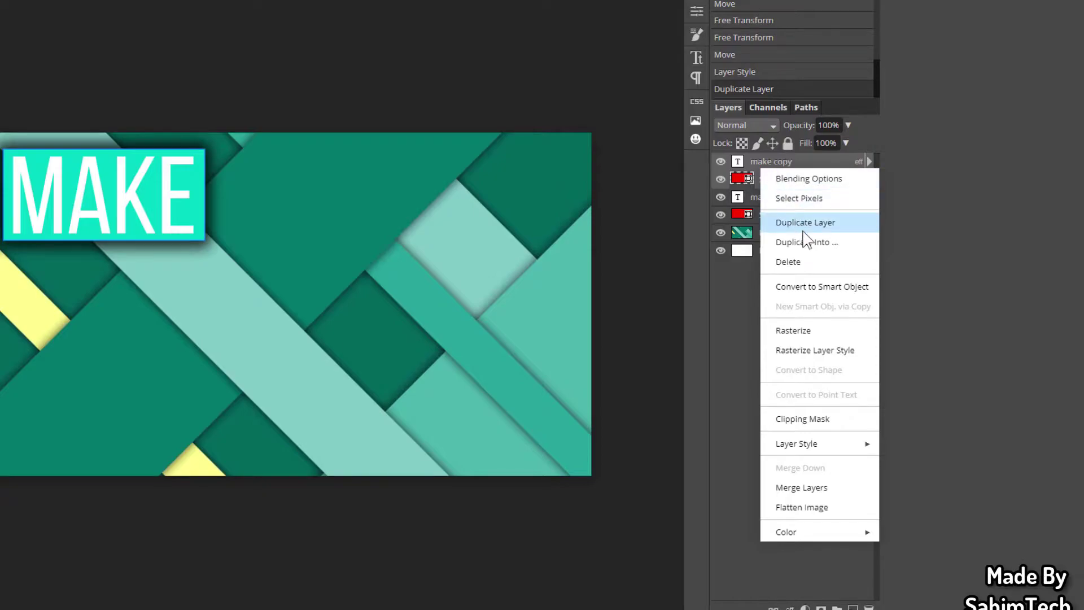
{"action": "left_click", "coordinate": [803, 228]}
{"action": "right_click", "coordinate": [756, 167]}
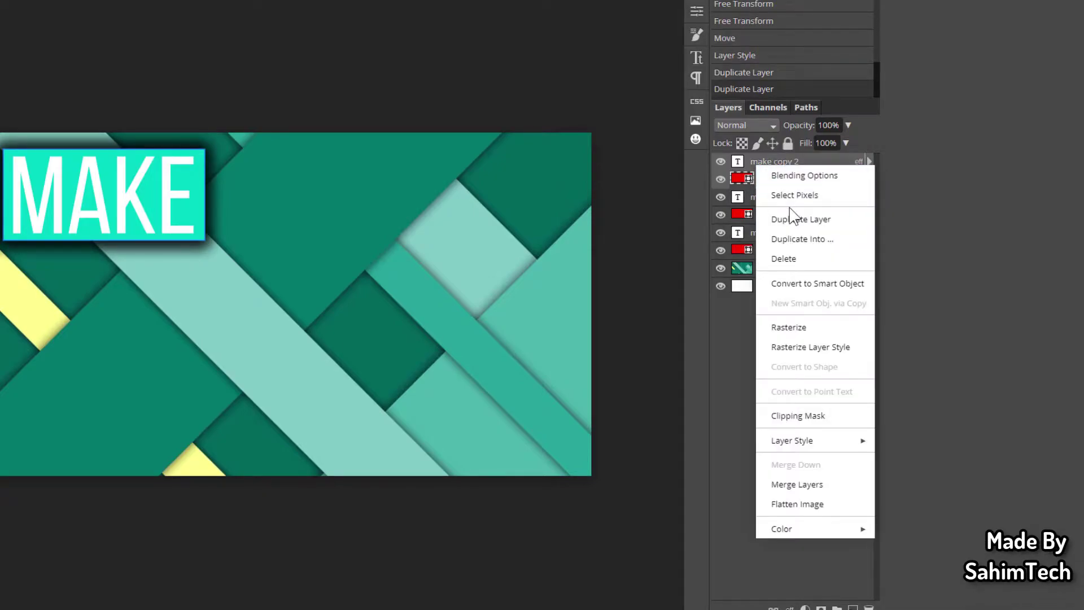
{"action": "left_click", "coordinate": [793, 219]}
Move two of the duplicated MAKE boxes, each text with its rectangle, to the canvas's right half, one above the other
{"action": "left_click_drag", "start_coordinate": [139, 205], "coordinate": [444, 365]}
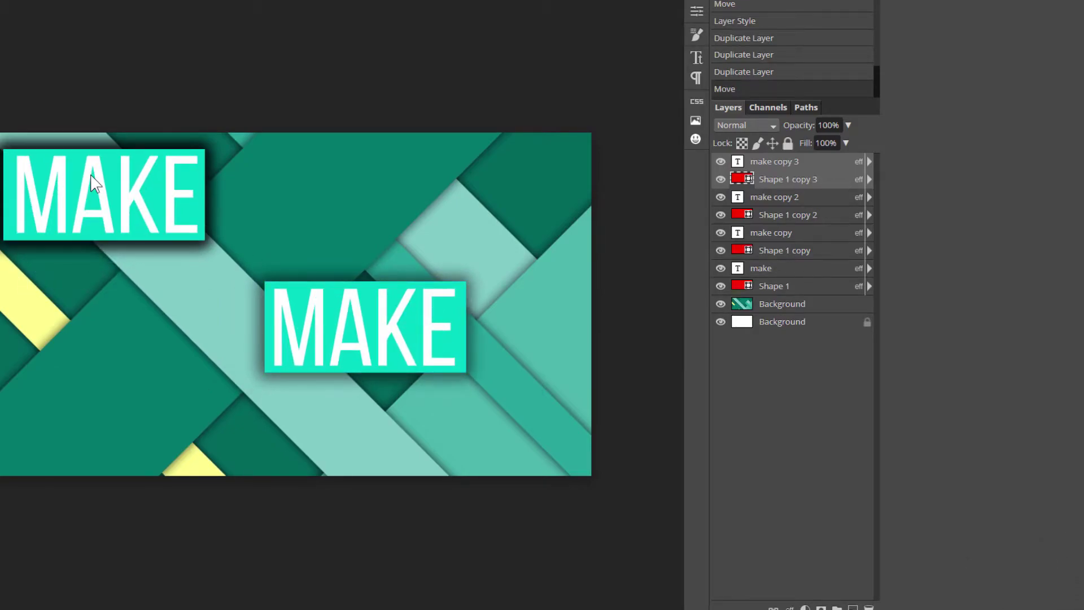
{"action": "left_click", "coordinate": [89, 174]}
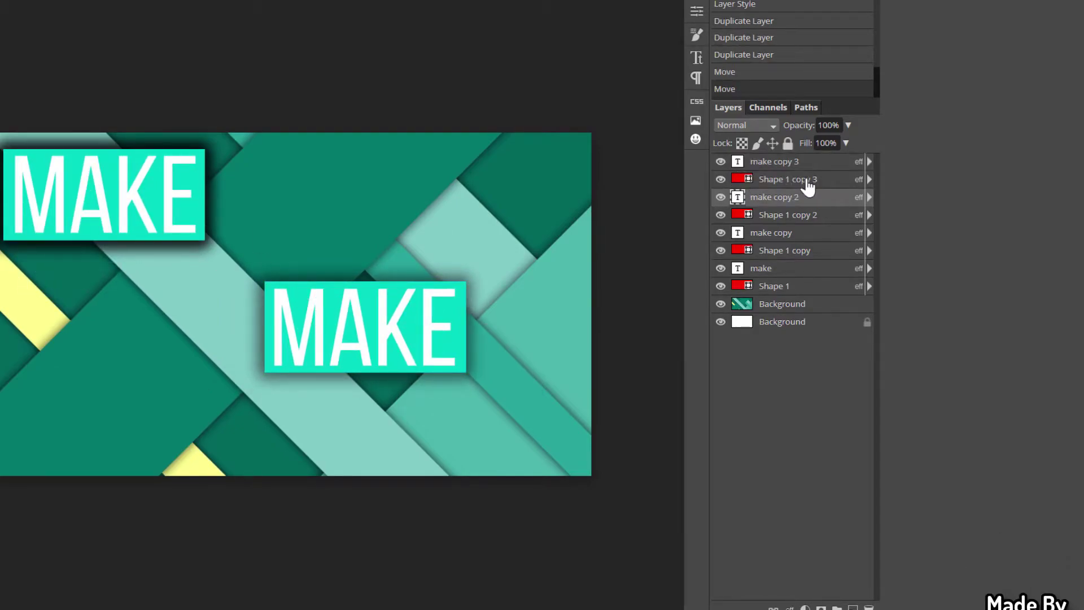
{"action": "left_click", "coordinate": [782, 180], "text": "shift"}
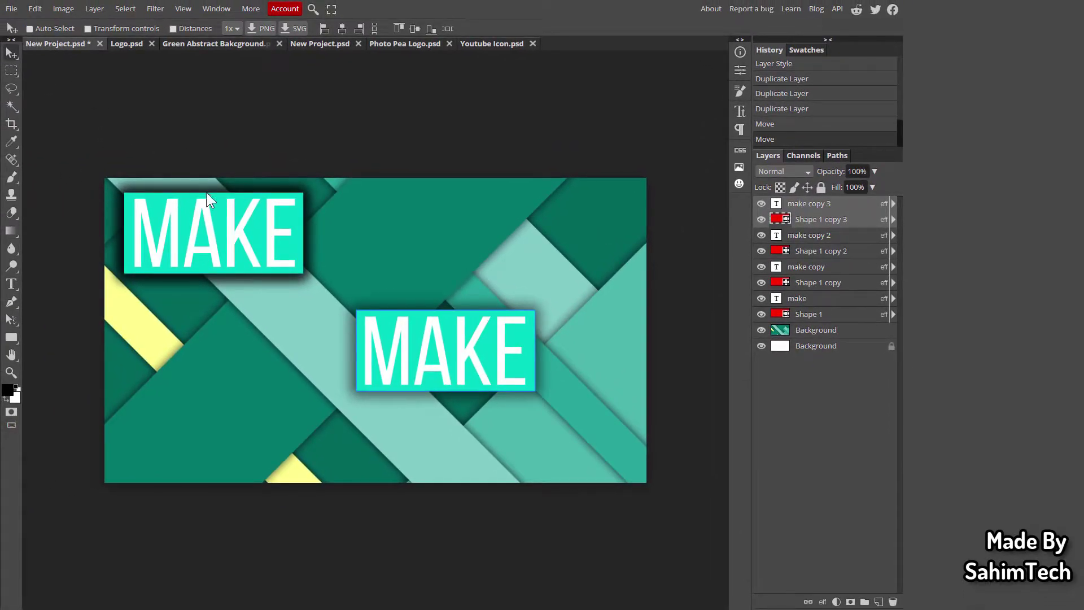
{"action": "left_click_drag", "start_coordinate": [206, 192], "coordinate": [513, 263]}
{"action": "left_click", "coordinate": [814, 251]}
{"action": "left_click", "coordinate": [808, 235], "text": "shift"}
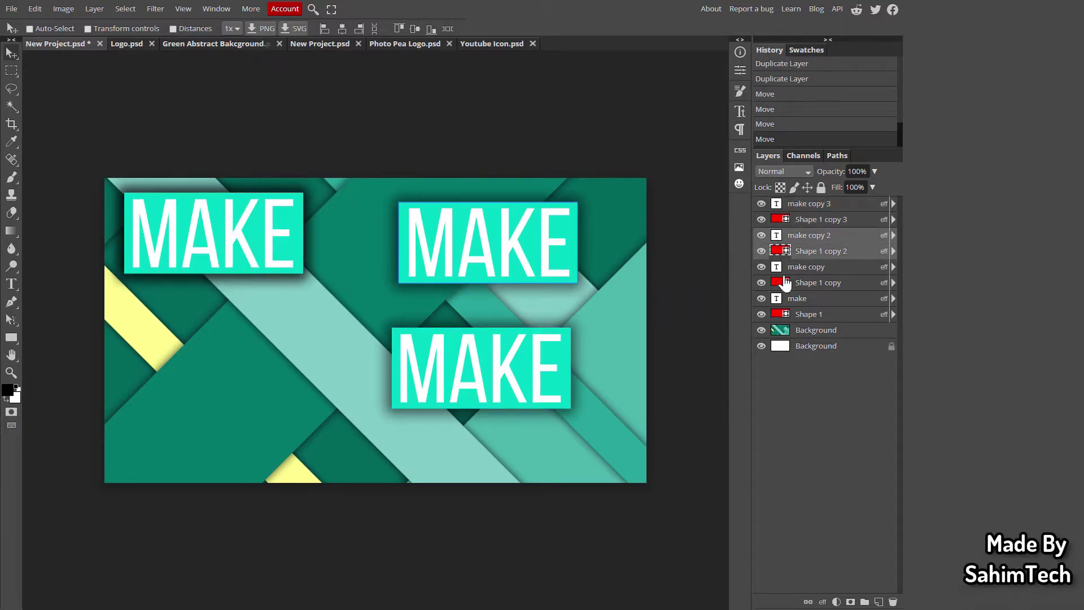
Move the remaining duplicated MAKE box below the original one and shift the original text and rectangle slightly down
{"action": "left_click", "coordinate": [814, 267]}
{"action": "left_click", "coordinate": [794, 283], "text": "shift"}
{"action": "left_click_drag", "start_coordinate": [181, 221], "coordinate": [254, 344]}
{"action": "left_click", "coordinate": [802, 299]}
{"action": "left_click", "coordinate": [805, 314], "text": "shift"}
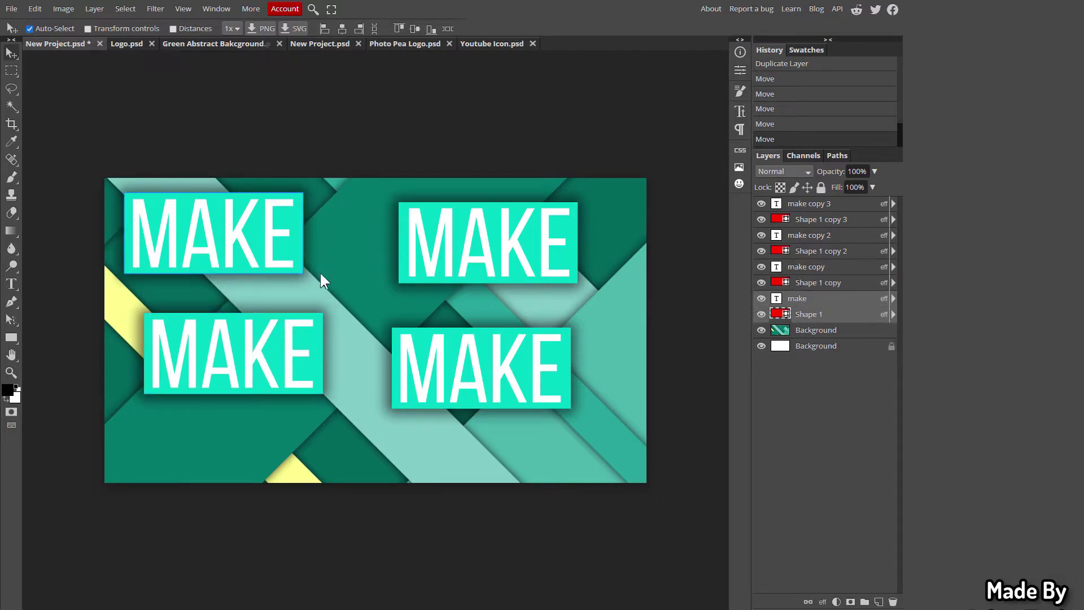
{"action": "mouse_move", "coordinate": [226, 245]}
{"action": "left_mouse_down"}
{"action": "mouse_move", "coordinate": [278, 252]}
{"action": "mouse_move", "coordinate": [226, 250]}
{"action": "left_mouse_up"}
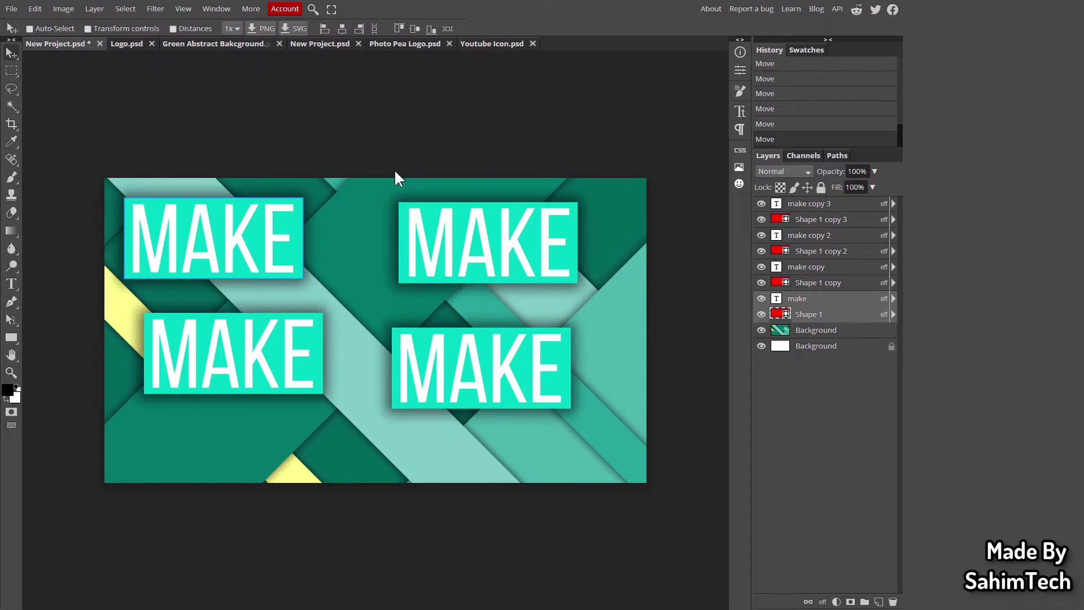
Change the upper-right MAKE text to THUMNAILS
{"action": "left_click", "coordinate": [12, 284]}
{"action": "double_click", "coordinate": [471, 243]}
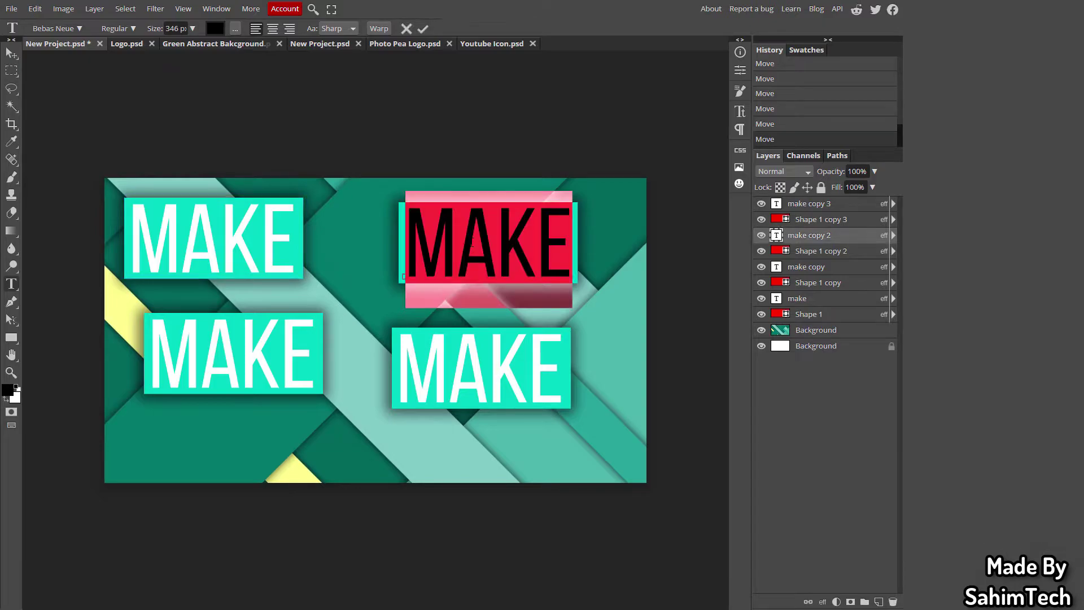
{"action": "type", "text": "THUMNA"}
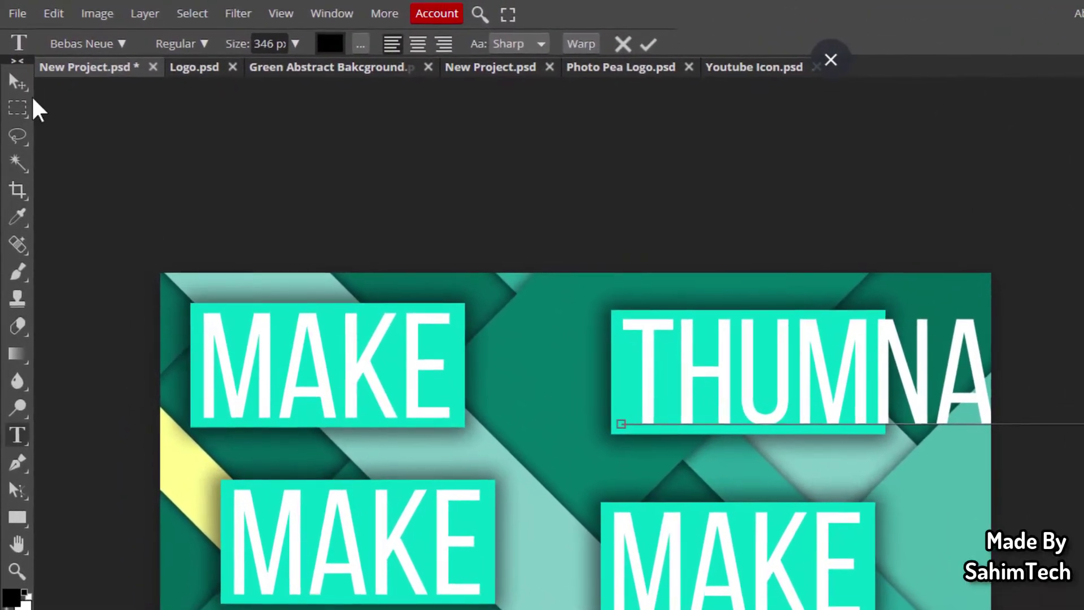
Reposition the THUMNAILS text and its rectangle beside the original MAKE box, level with it
{"action": "left_click", "coordinate": [11, 55]}
{"action": "left_click_drag", "start_coordinate": [410, 264], "coordinate": [333, 257]}
{"action": "left_click_drag", "start_coordinate": [422, 279], "coordinate": [337, 175]}
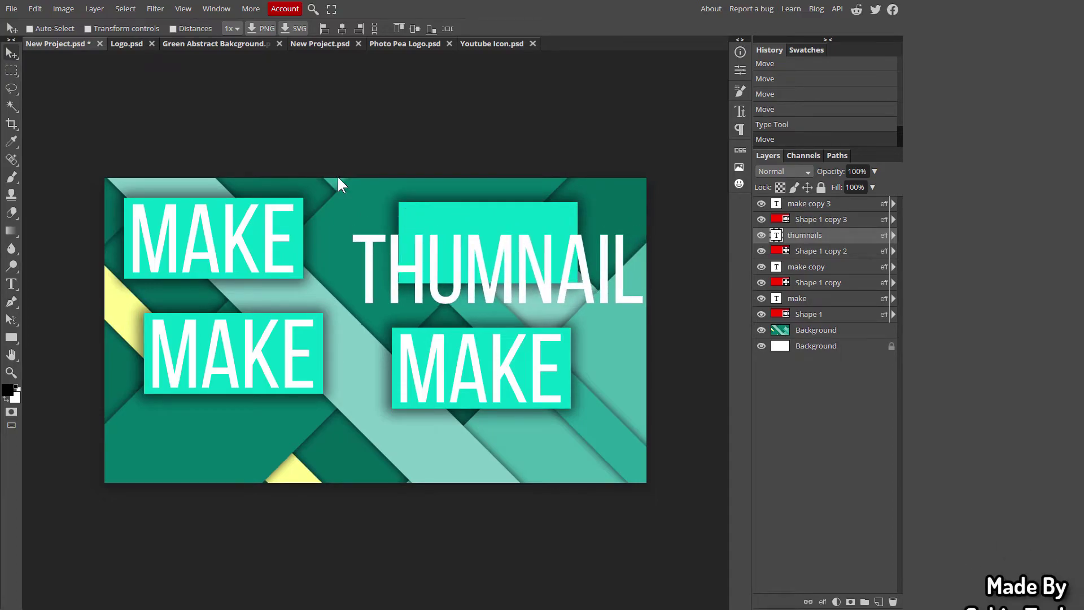
{"action": "left_click", "coordinate": [50, 29]}
{"action": "left_click_drag", "start_coordinate": [494, 215], "coordinate": [454, 220]}
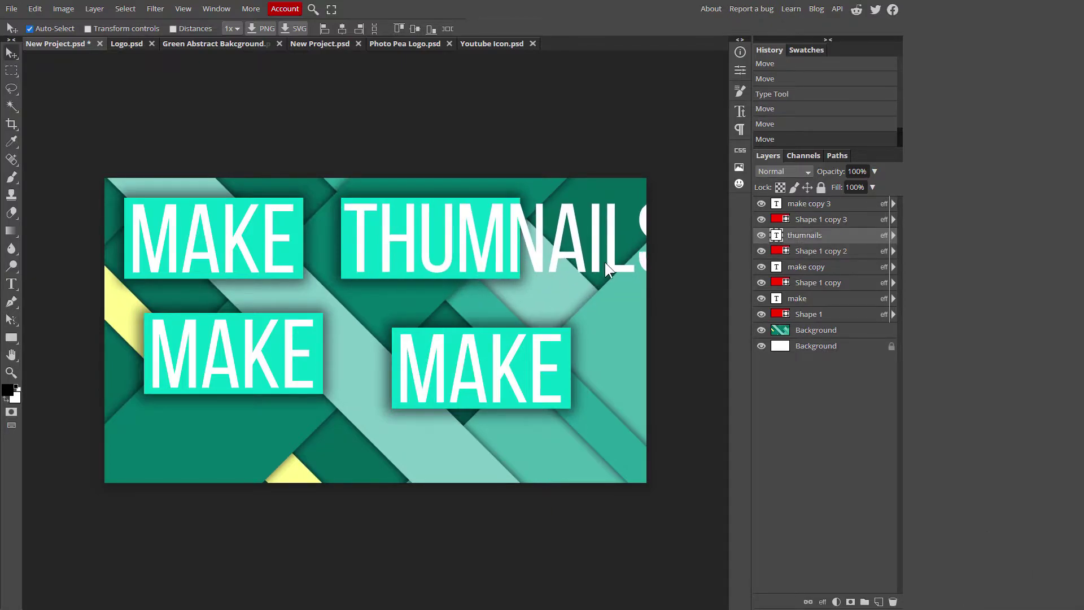
Widen the rectangle behind THUMNAILS from its right edge with Free Transform so it spans the whole word
{"action": "key", "text": "ctrl+t"}
{"action": "key", "text": "Return"}
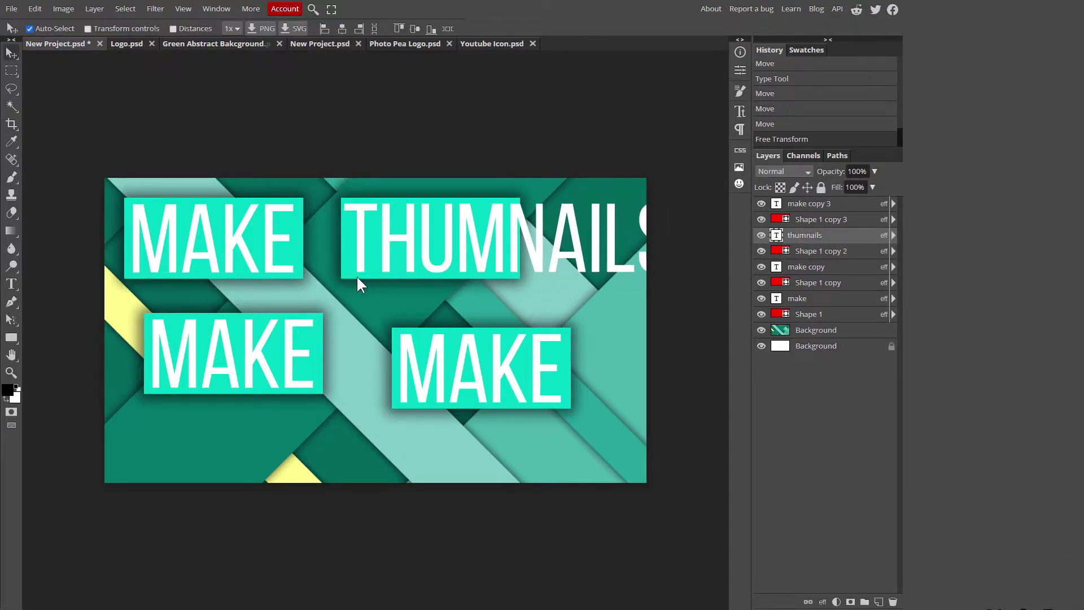
{"action": "left_click", "coordinate": [349, 275]}
{"action": "key", "text": "ctrl+t"}
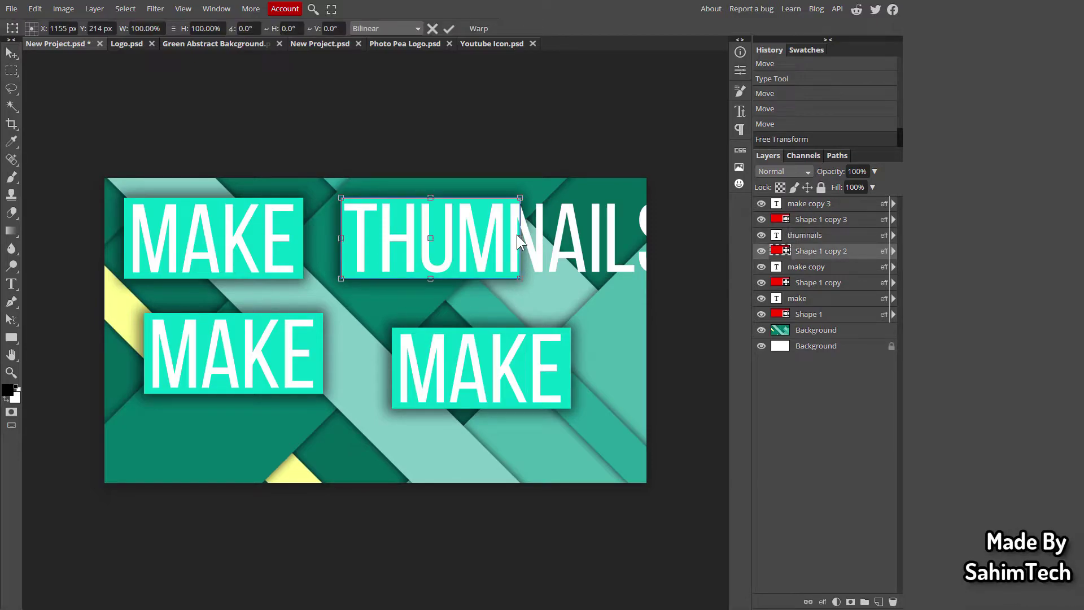
{"action": "left_click_drag", "start_coordinate": [524, 238], "coordinate": [683, 249]}
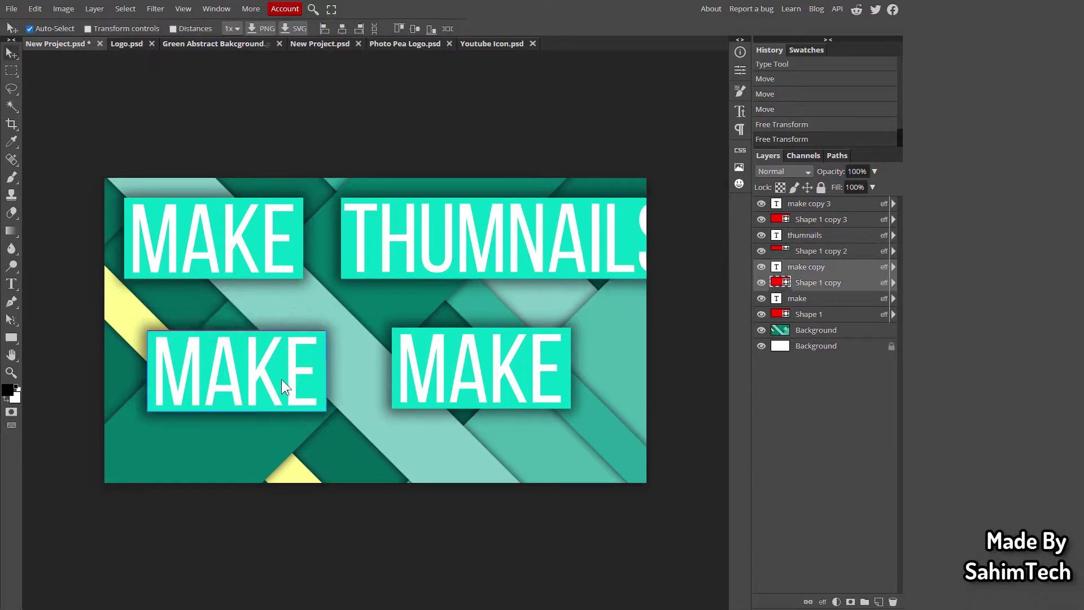
Shift the two lower MAKE boxes aside, place the THUMNAILS box beneath the top MAKE box and trim its rectangle's right edge
{"action": "left_click_drag", "start_coordinate": [281, 379], "coordinate": [371, 507]}
{"action": "left_click_drag", "start_coordinate": [480, 367], "coordinate": [580, 454]}
{"action": "left_click_drag", "start_coordinate": [467, 224], "coordinate": [307, 333]}
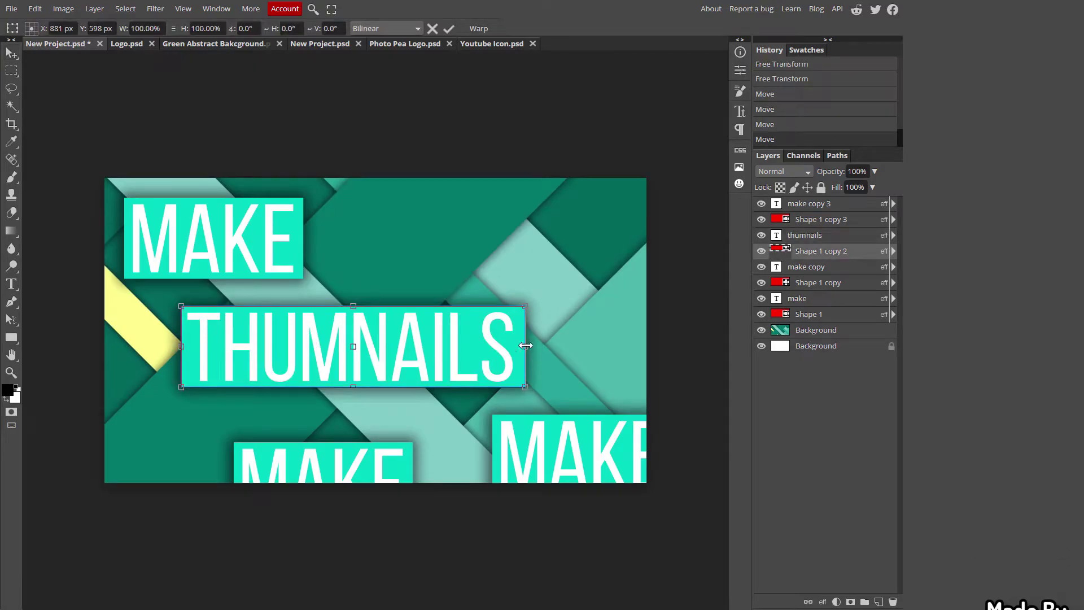
{"action": "left_click_drag", "start_coordinate": [525, 341], "coordinate": [461, 327]}
Change the lower-left MAKE text to LIKE and narrow its rectangle to about 74.45% width to fit the word
{"action": "left_click", "coordinate": [12, 284]}
{"action": "double_click", "coordinate": [186, 423]}
{"action": "type", "text": "like"}
{"action": "key", "text": "ctrl+t"}
{"action": "left_click_drag", "start_coordinate": [387, 423], "coordinate": [255, 423]}
{"action": "key", "text": "Return"}
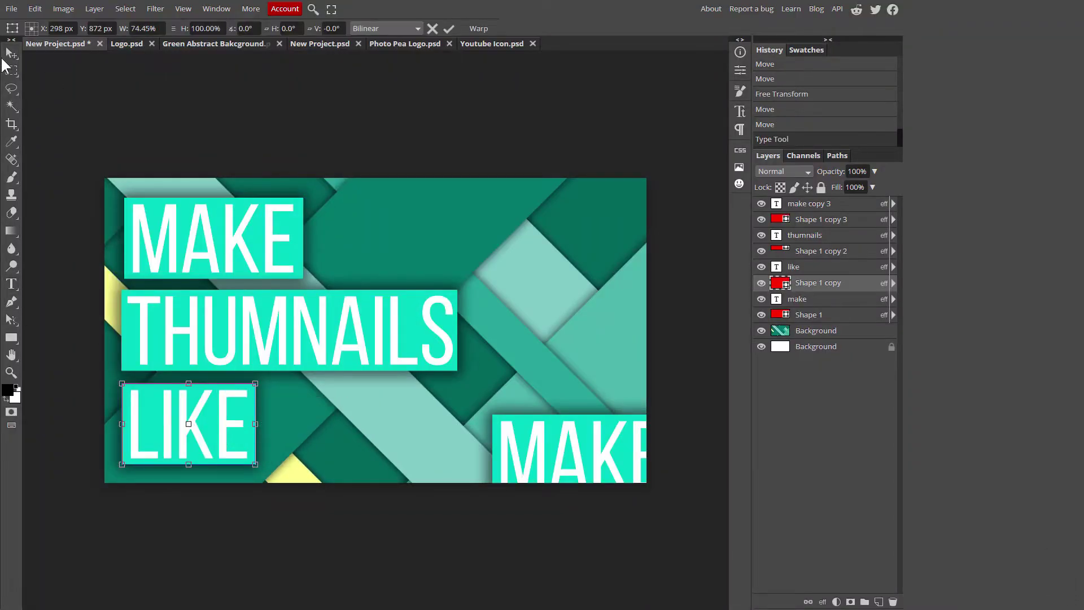
Change the last MAKE text to THIS, place it with its rectangle beside LIKE, and narrow the rectangle to fit
{"action": "double_click", "coordinate": [570, 449]}
{"action": "type", "text": "this"}
{"action": "left_click_drag", "start_coordinate": [577, 443], "coordinate": [384, 416]}
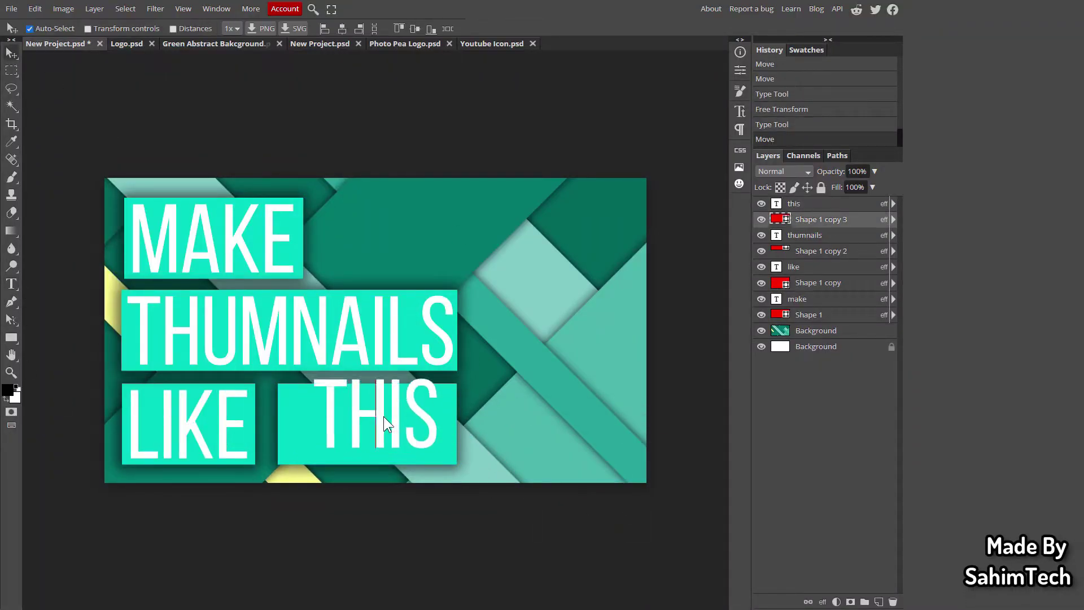
{"action": "key", "text": "ctrl+t"}
{"action": "left_click_drag", "start_coordinate": [455, 425], "coordinate": [416, 425]}
{"action": "key", "text": "Return"}
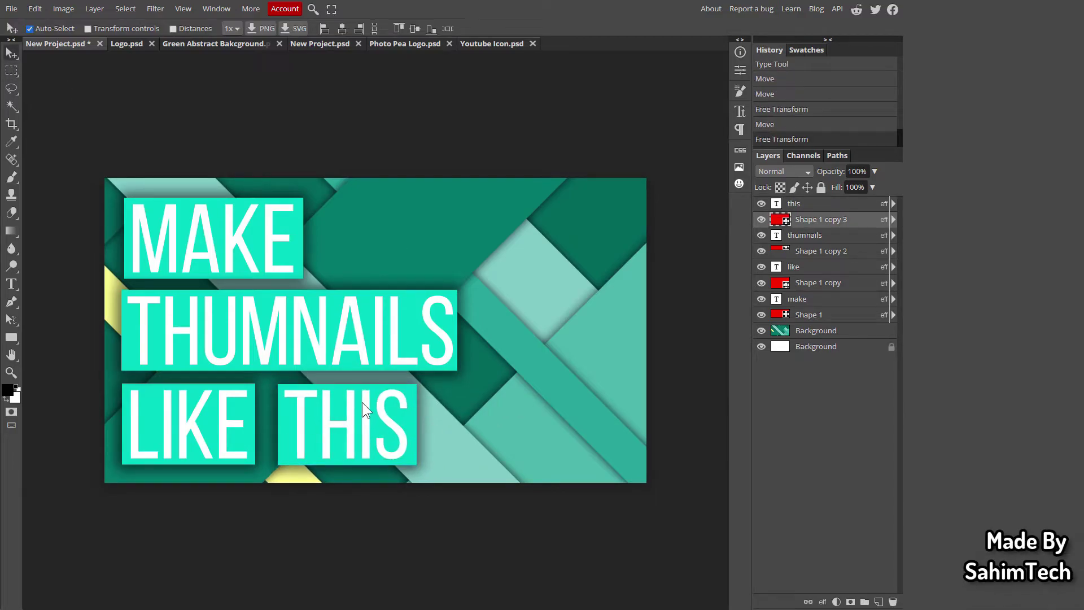
{"action": "left_click", "coordinate": [382, 395]}
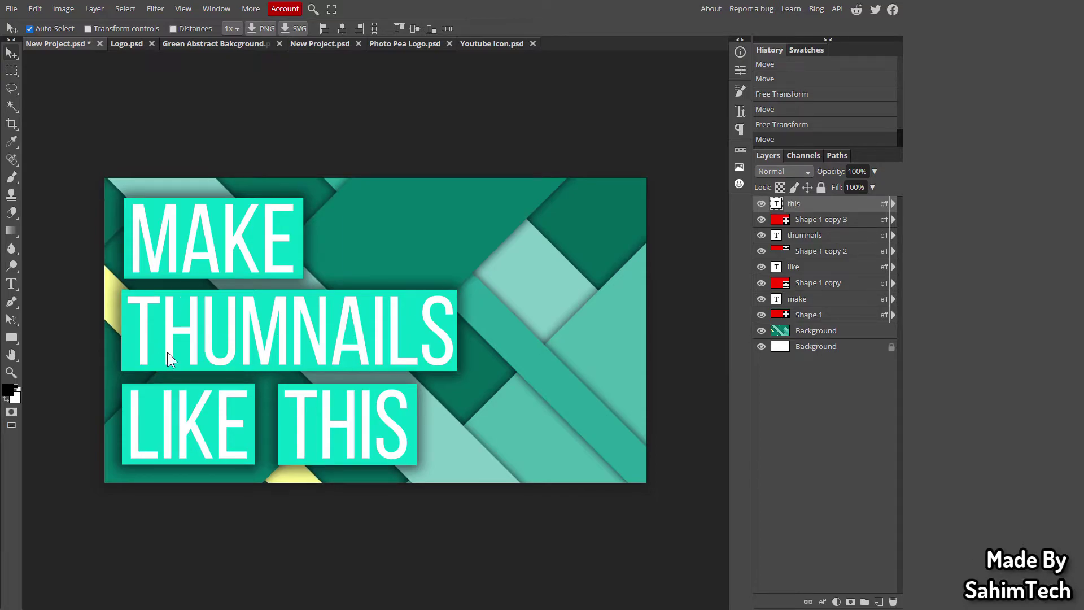
Try rotating the THUMNAILS text by -7.9° without its rectangle
{"action": "left_click", "coordinate": [359, 338]}
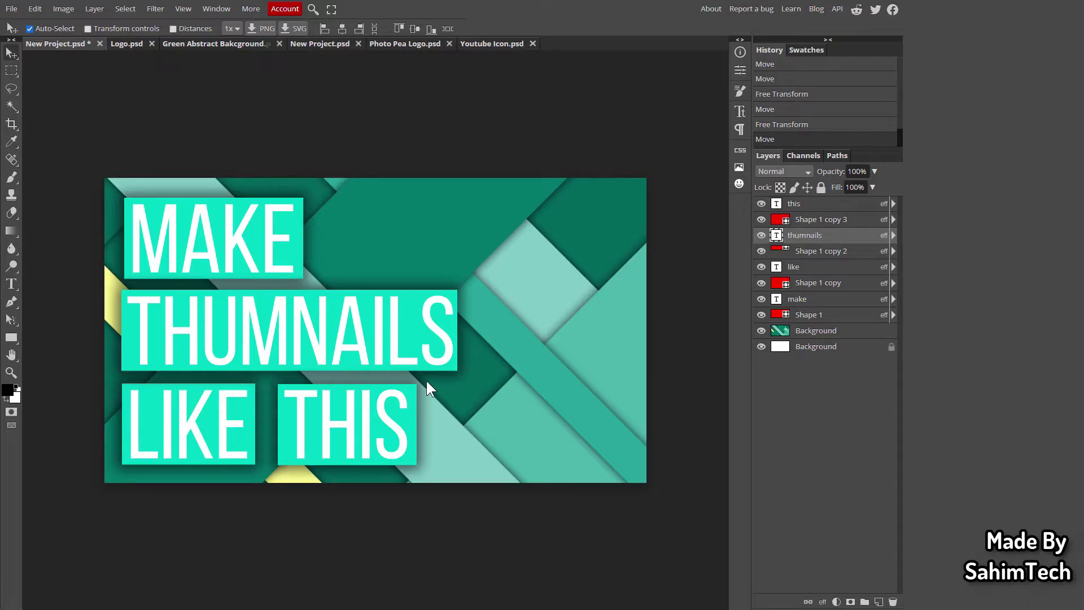
{"action": "key", "text": "alt+ctrl+t"}
{"action": "left_click_drag", "start_coordinate": [461, 371], "coordinate": [467, 348]}
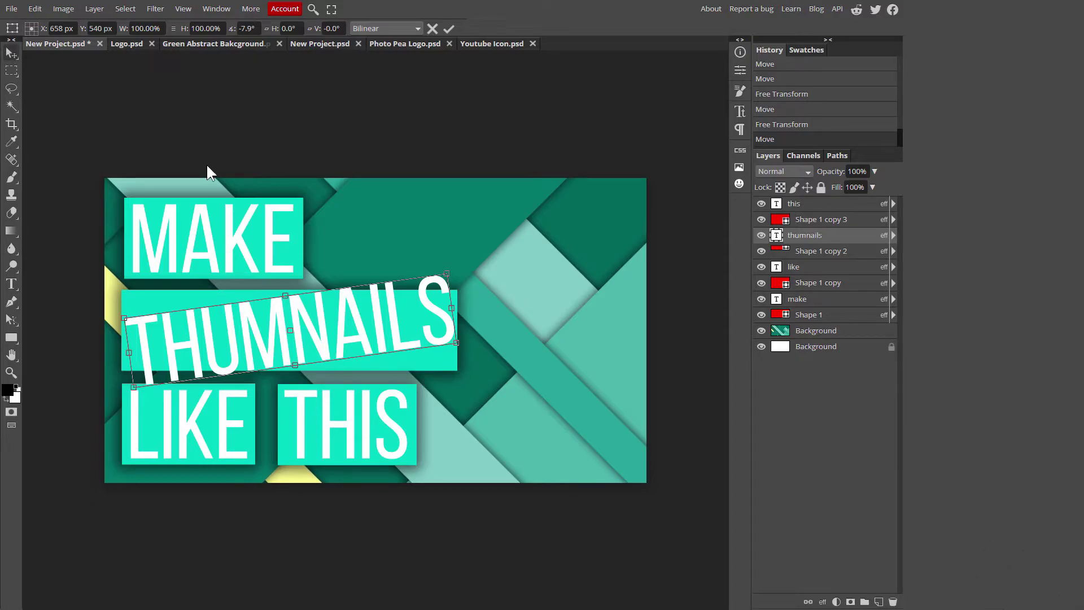
{"action": "key", "text": "Return"}
{"action": "key", "text": "ctrl+z"}
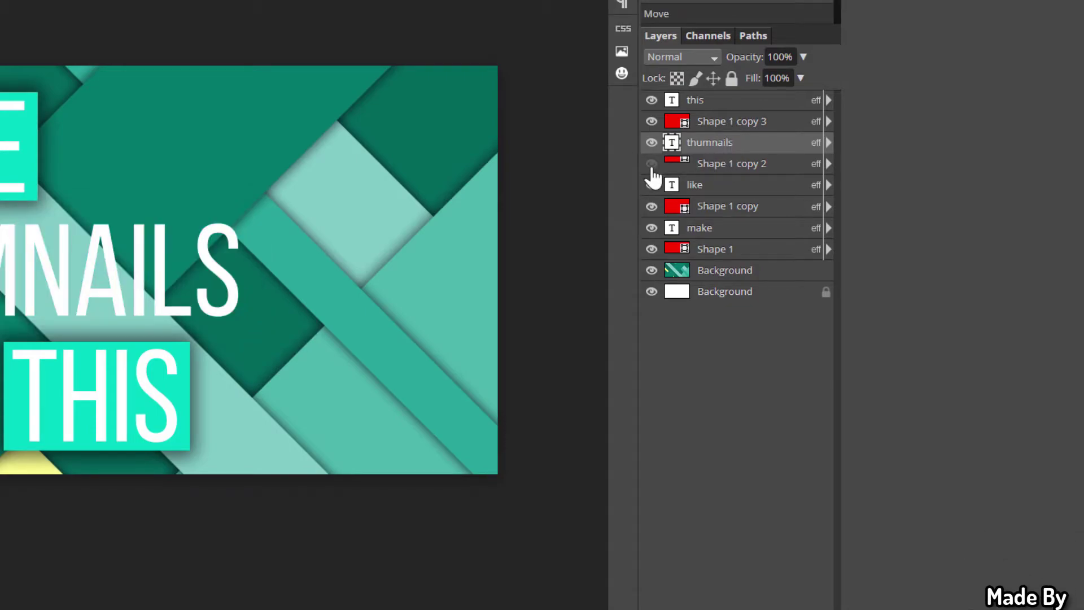
Merge the THUMNAILS text layer and its rectangle, Shape 1 copy 2, into one layer
{"action": "left_click", "coordinate": [758, 169], "text": "ctrl"}
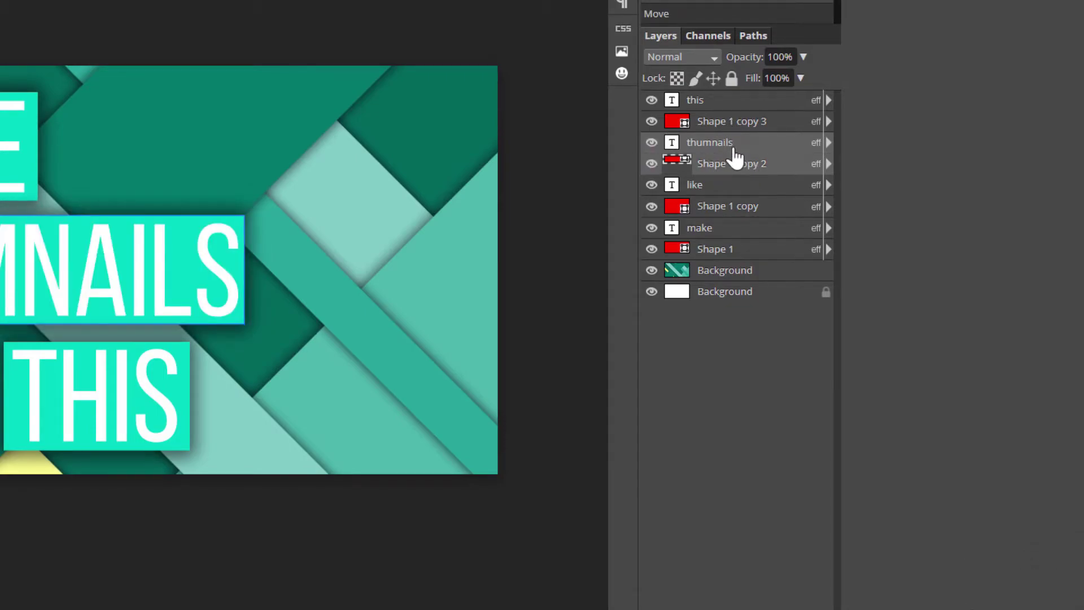
{"action": "right_click", "coordinate": [726, 148]}
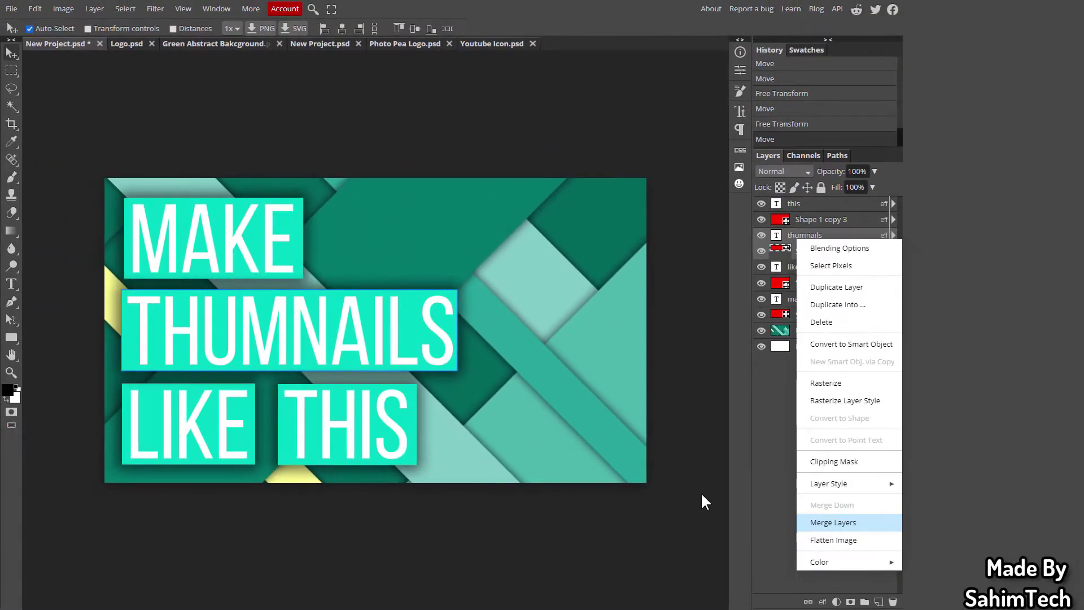
{"action": "left_click", "coordinate": [832, 523]}
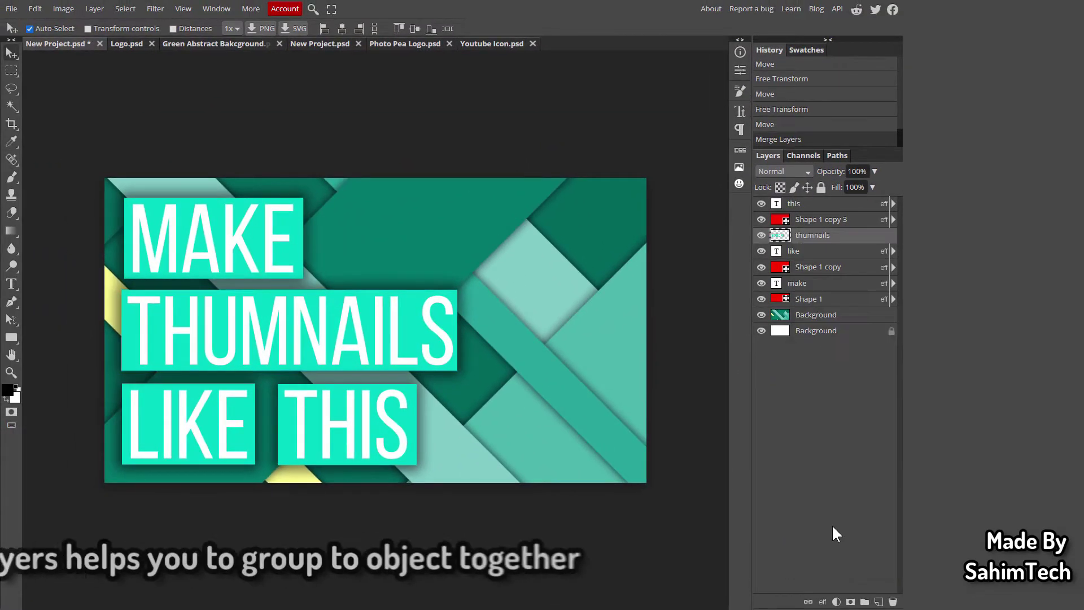
Rotate the merged THUMNAILS box by -0.3° and line it up beneath the MAKE box's left edge
{"action": "mouse_move", "coordinate": [347, 346]}
{"action": "left_mouse_down"}
{"action": "mouse_move", "coordinate": [424, 337]}
{"action": "mouse_move", "coordinate": [365, 348]}
{"action": "left_mouse_up"}
{"action": "key", "text": "alt+ctrl+t"}
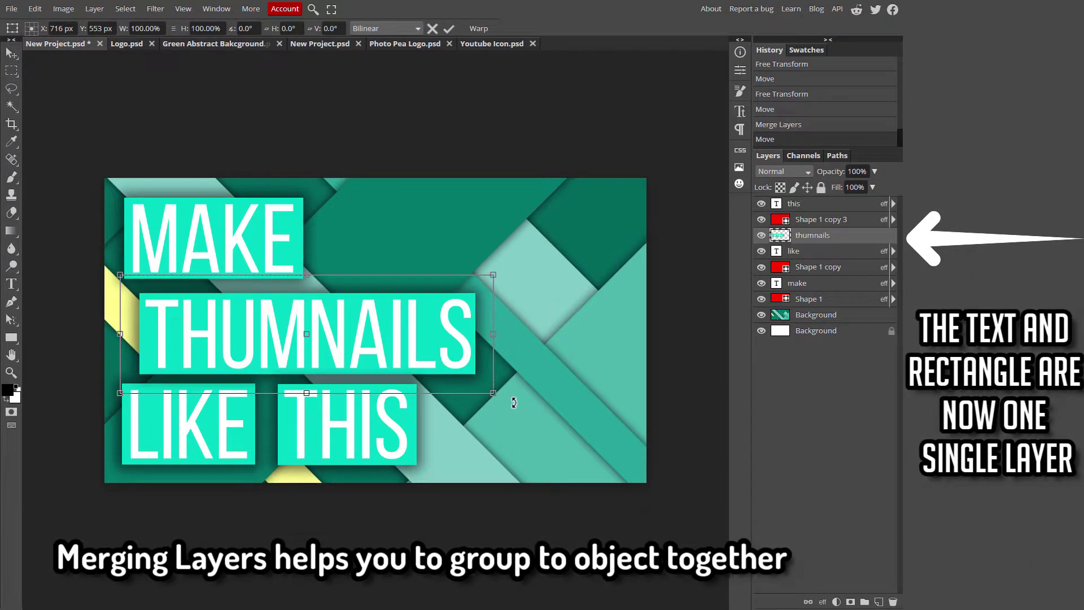
{"action": "left_click_drag", "start_coordinate": [517, 406], "coordinate": [520, 403]}
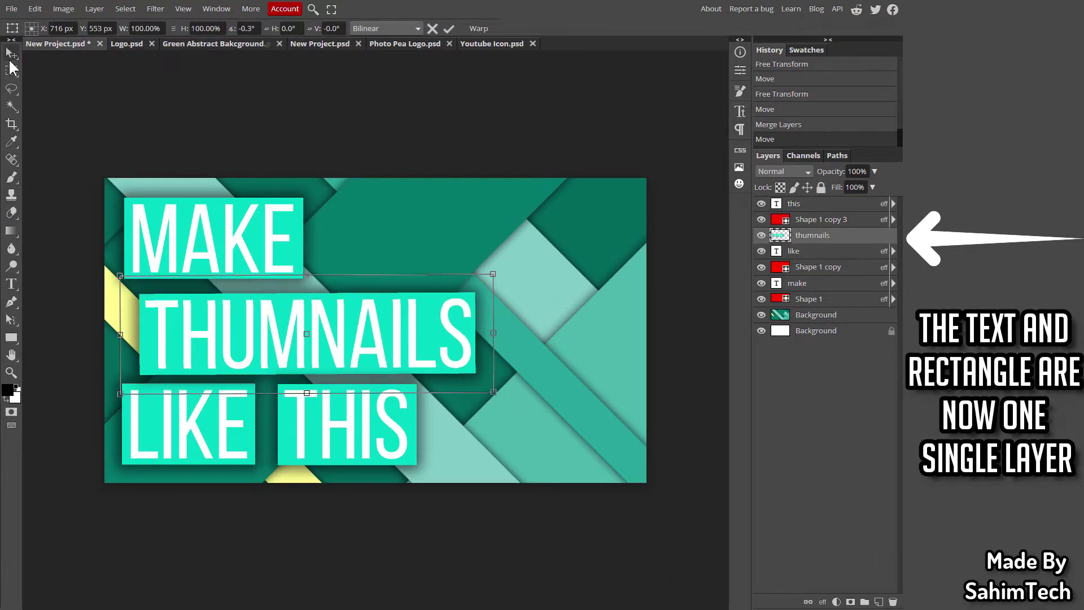
{"action": "key", "text": "Return"}
{"action": "left_click_drag", "start_coordinate": [348, 334], "coordinate": [335, 334]}
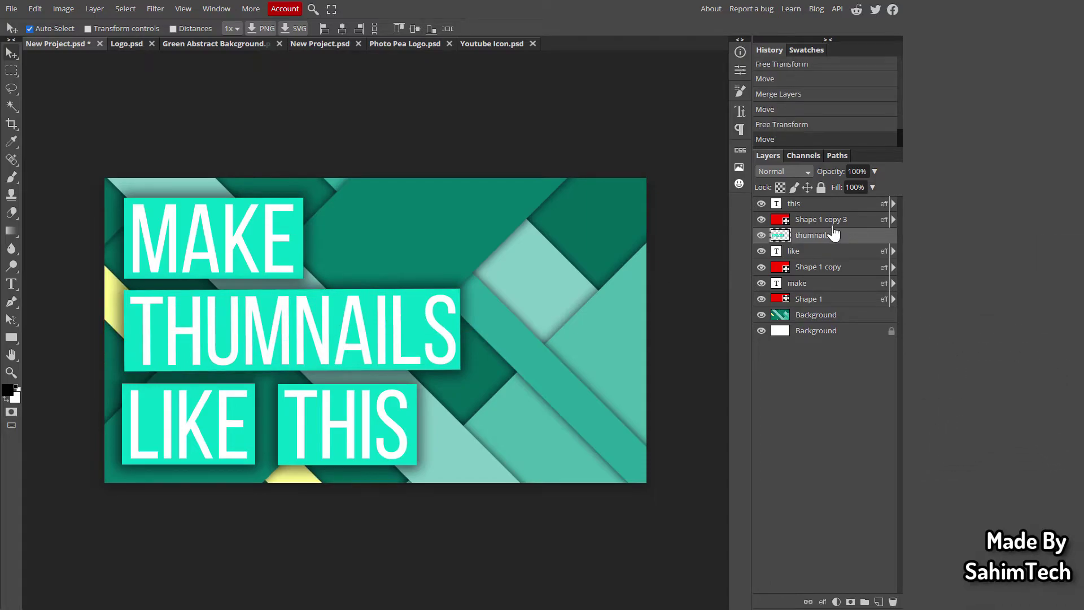
Merge the THIS text layer and its rectangle, Shape 1 copy 3, into one layer
{"action": "left_click", "coordinate": [821, 221], "text": "ctrl"}
{"action": "right_click", "coordinate": [819, 214]}
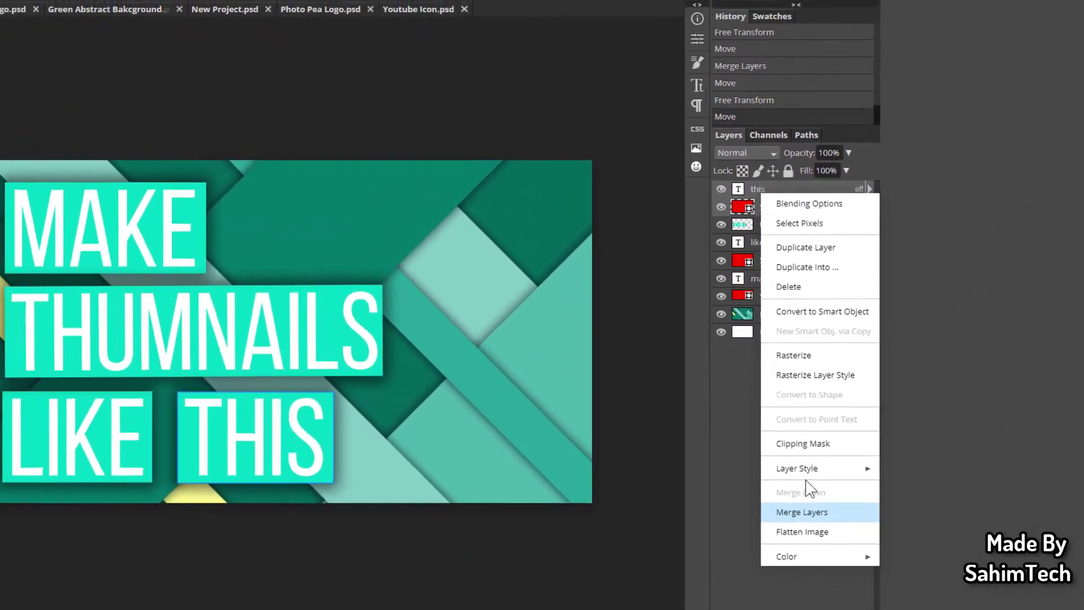
{"action": "left_click", "coordinate": [728, 564]}
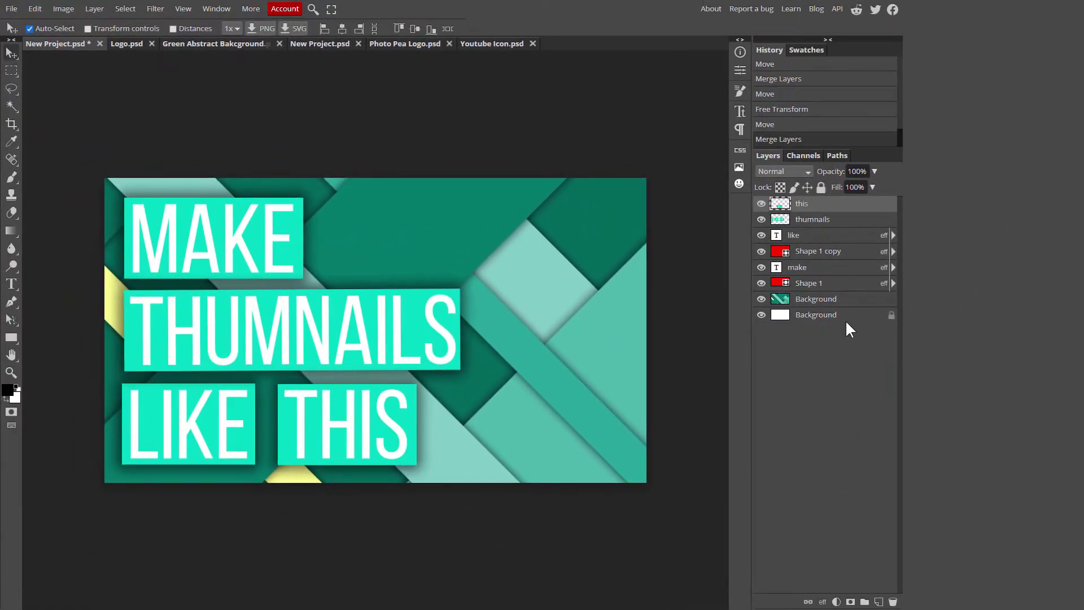
Merge the make text layer and its rectangle, Shape 1, into one layer
{"action": "left_click", "coordinate": [815, 285]}
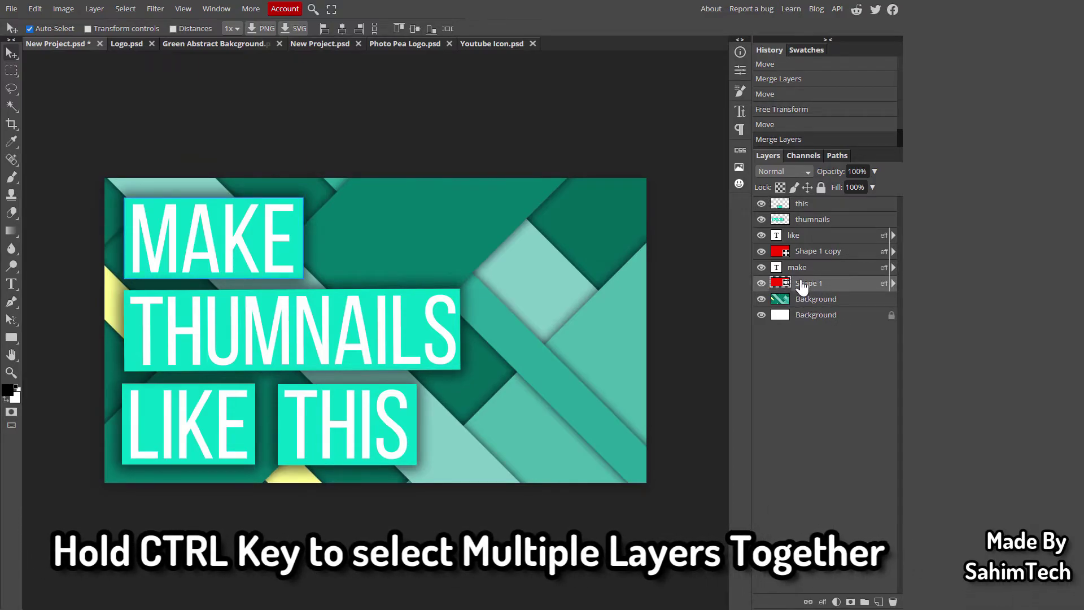
{"action": "left_click", "coordinate": [798, 269], "text": "ctrl"}
{"action": "right_click", "coordinate": [798, 270]}
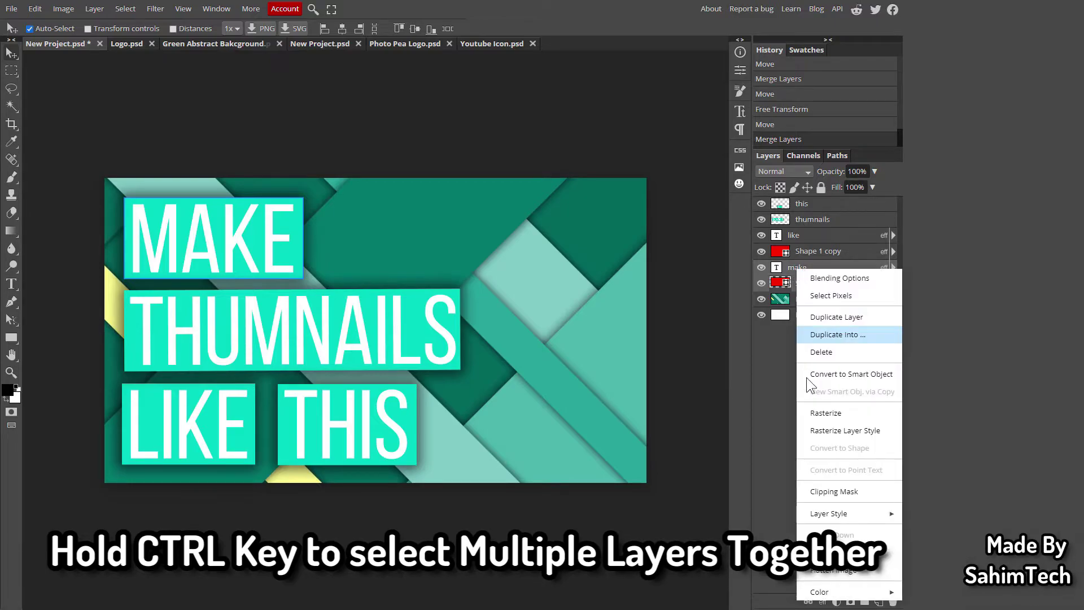
{"action": "left_click", "coordinate": [841, 536]}
Merge the like text layer and its rectangle, Shape 1 copy, into one layer
{"action": "left_click", "coordinate": [798, 253]}
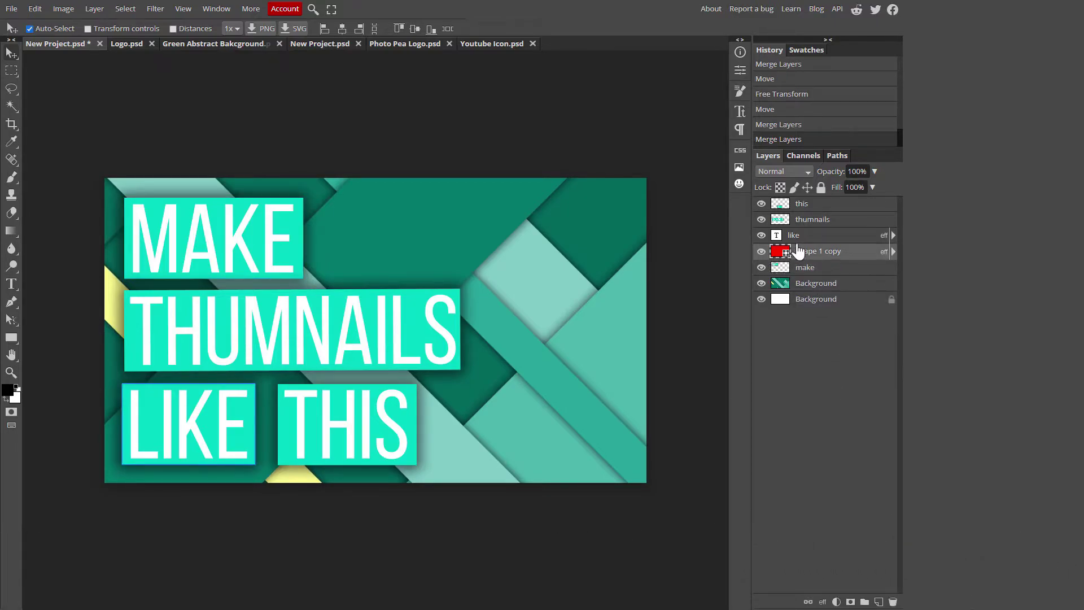
{"action": "left_click", "coordinate": [798, 243], "text": "ctrl"}
{"action": "right_click", "coordinate": [798, 249]}
{"action": "left_click", "coordinate": [838, 525]}
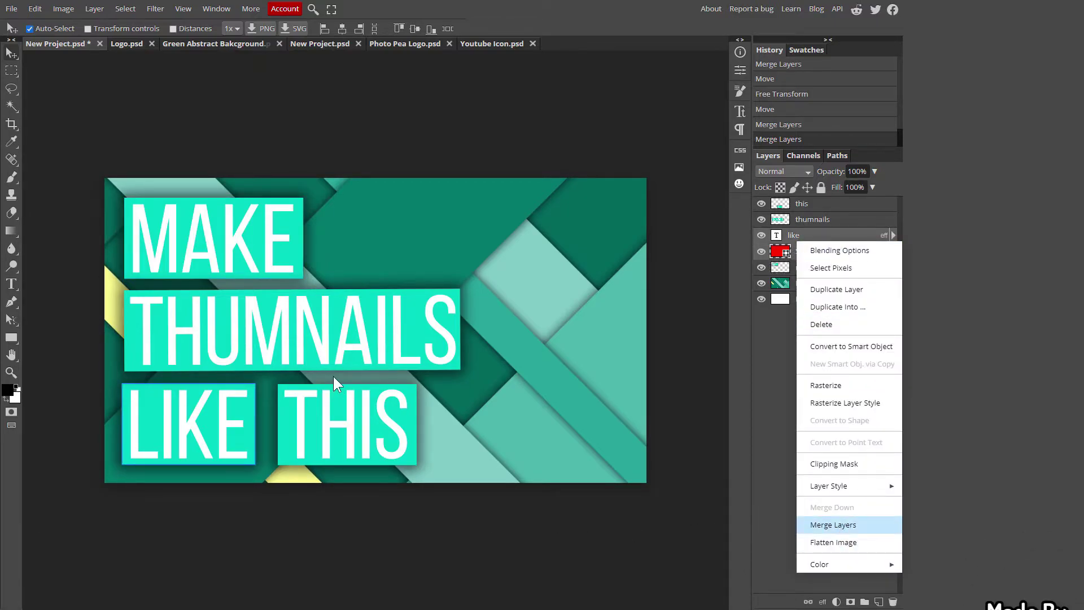
Nudge the MAKE box up and left and the THUMNAILS box left so that their left edges line up
{"action": "mouse_move", "coordinate": [337, 313]}
{"action": "left_mouse_down"}
{"action": "mouse_move", "coordinate": [357, 334]}
{"action": "mouse_move", "coordinate": [333, 324]}
{"action": "left_mouse_up"}
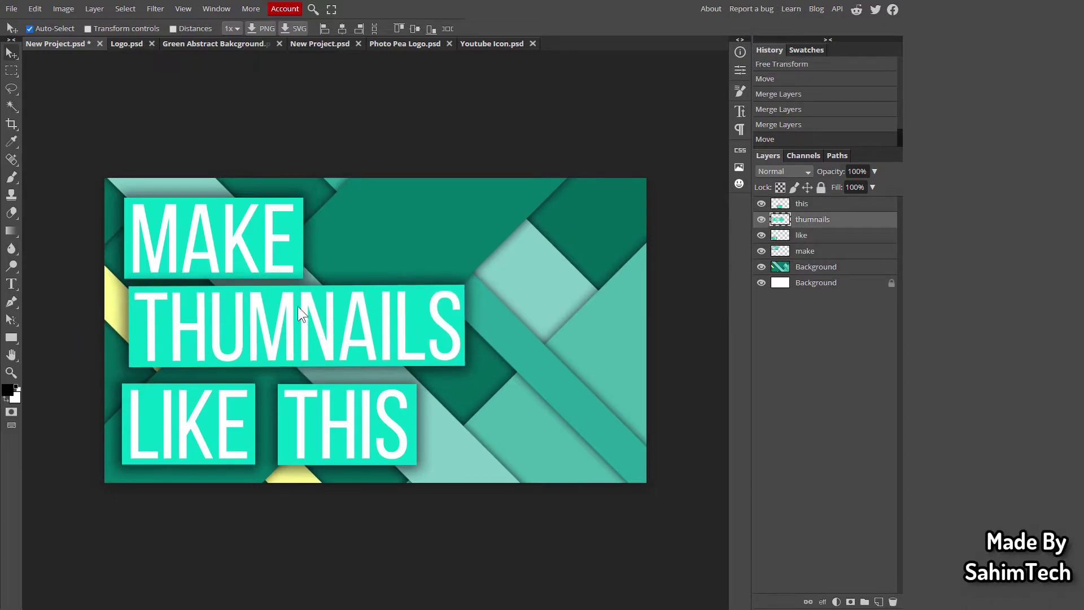
{"action": "left_click_drag", "start_coordinate": [266, 256], "coordinate": [266, 250]}
{"action": "left_click_drag", "start_coordinate": [369, 314], "coordinate": [357, 317]}
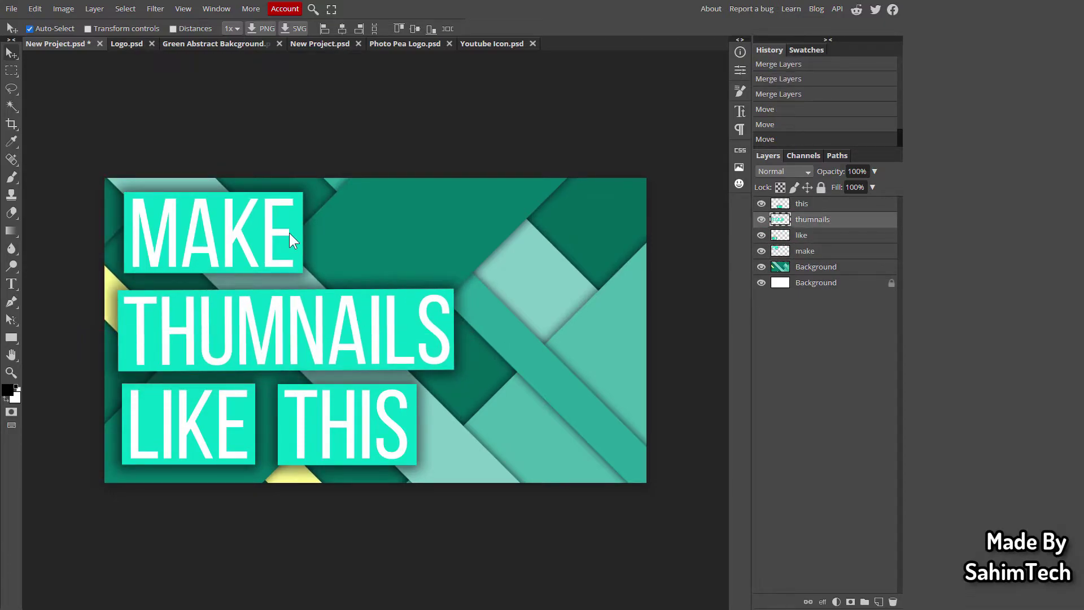
{"action": "left_click_drag", "start_coordinate": [289, 232], "coordinate": [283, 233]}
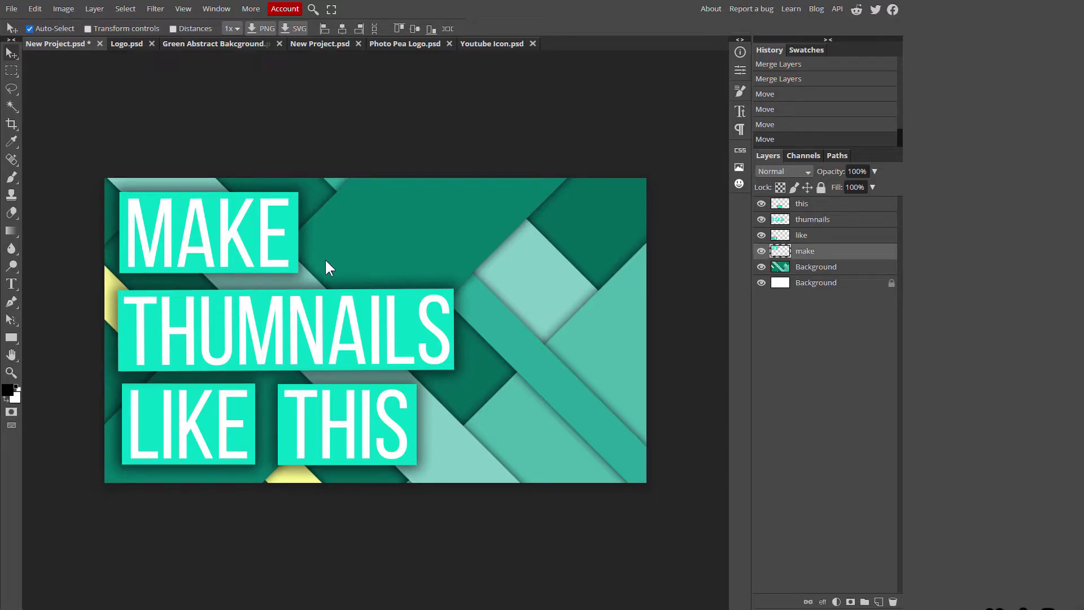
Rotate the THUMNAILS box slightly clockwise and move it up against the lower edge of the MAKE box
{"action": "left_click_drag", "start_coordinate": [350, 314], "coordinate": [350, 313]}
{"action": "key", "text": "ctrl+t"}
{"action": "left_click_drag", "start_coordinate": [486, 257], "coordinate": [489, 262]}
{"action": "left_click", "coordinate": [10, 52]}
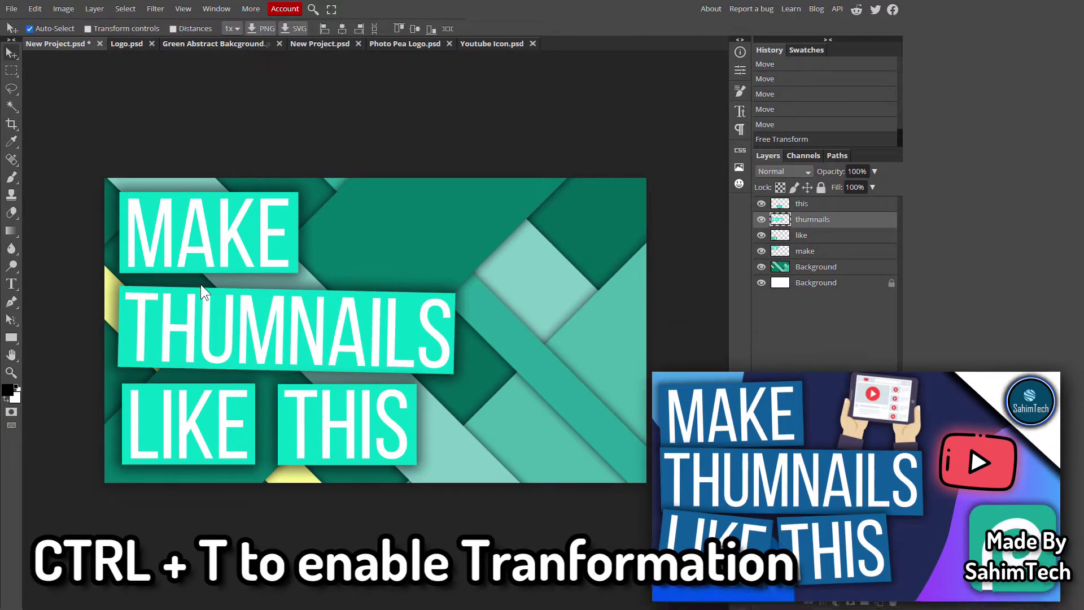
{"action": "left_click_drag", "start_coordinate": [211, 311], "coordinate": [211, 310]}
{"action": "key", "text": "ctrl+z"}
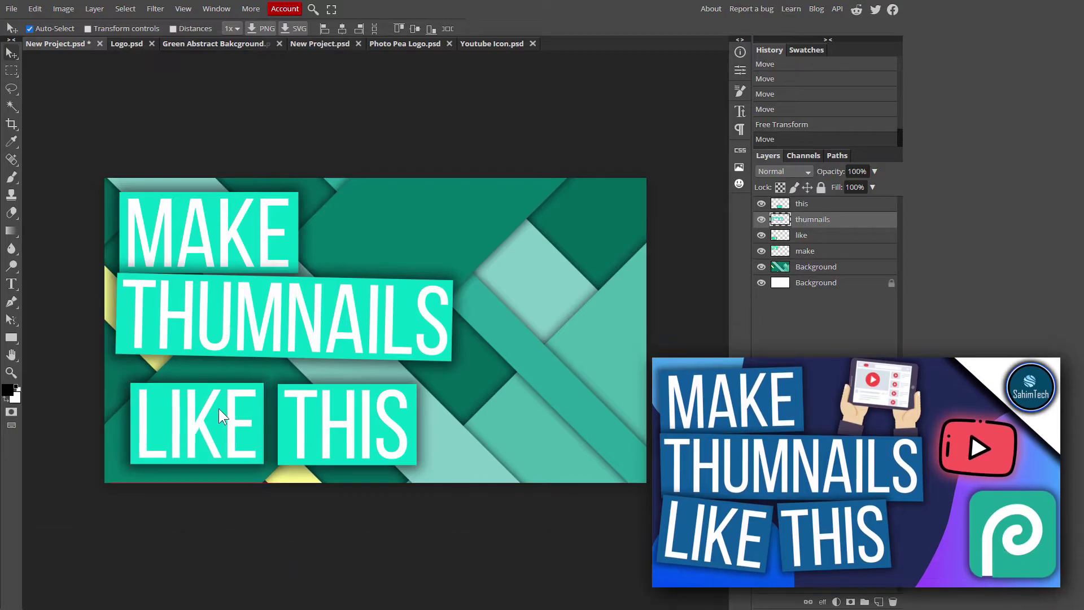
Rotate the LIKE box by 4.7° and move it up against the lower edge of the THUMNAILS box
{"action": "left_click_drag", "start_coordinate": [219, 408], "coordinate": [208, 411]}
{"action": "left_click", "coordinate": [208, 411]}
{"action": "key", "text": "ctrl+t"}
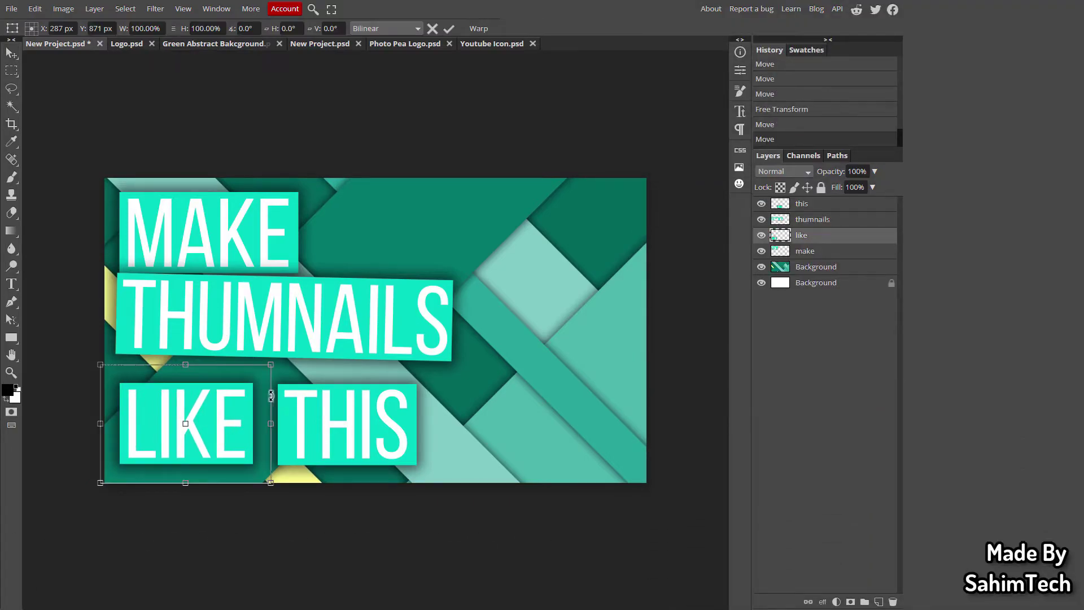
{"action": "left_click_drag", "start_coordinate": [285, 349], "coordinate": [289, 358]}
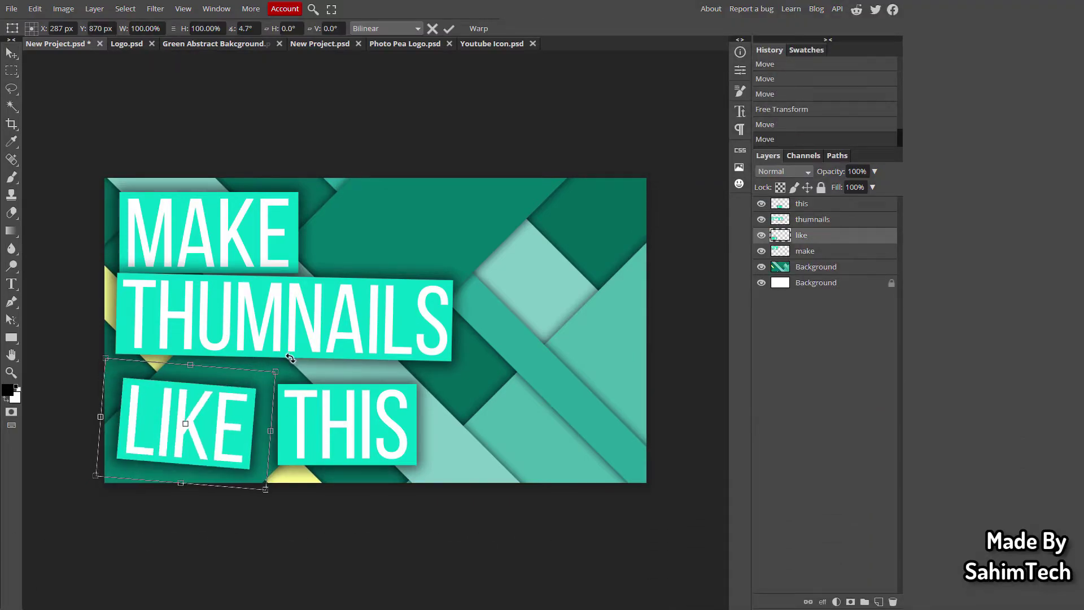
{"action": "left_click", "coordinate": [9, 54]}
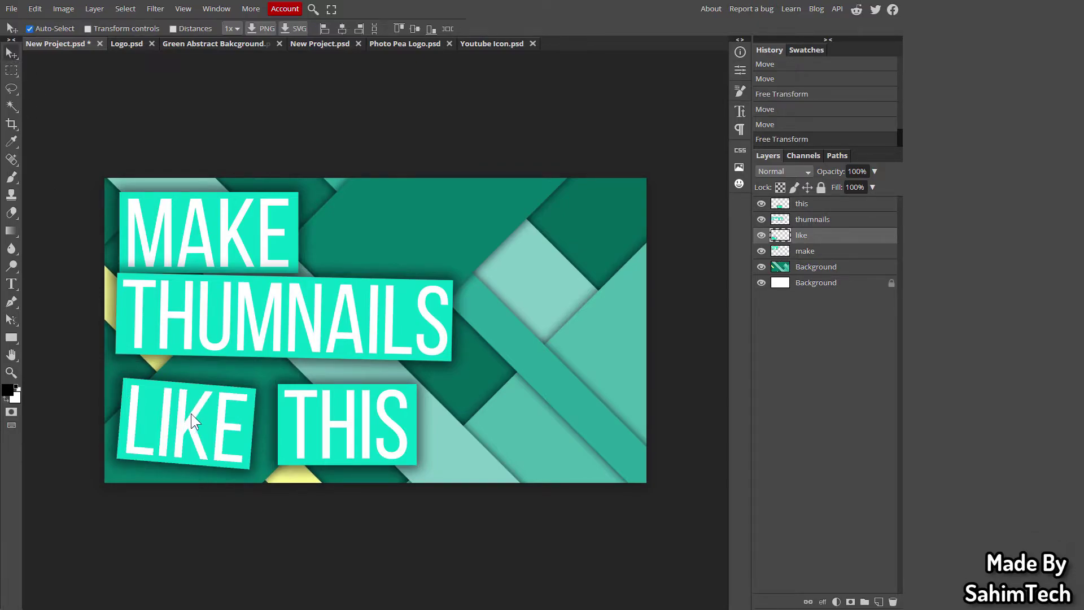
{"action": "left_click_drag", "start_coordinate": [191, 413], "coordinate": [187, 392]}
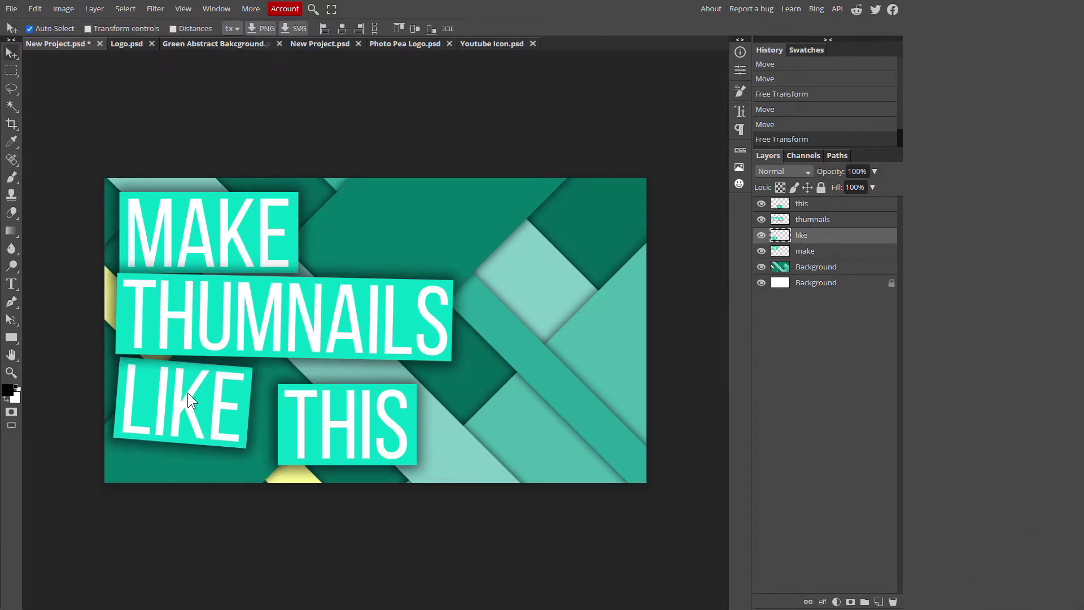
Rotate the THIS box by -3.0° and apply the transformation
{"action": "left_click_drag", "start_coordinate": [334, 436], "coordinate": [338, 439]}
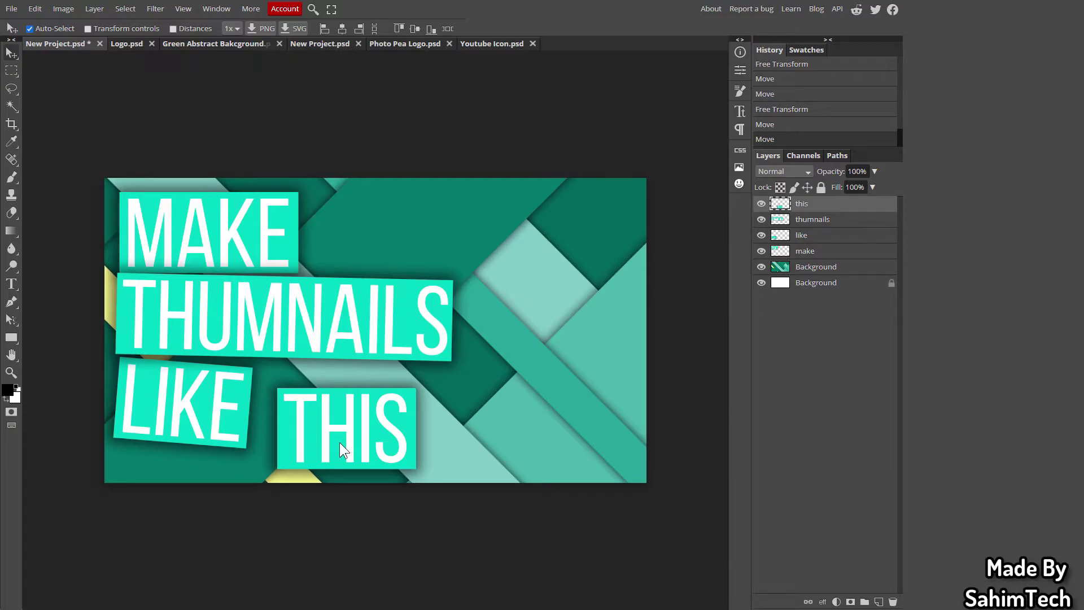
{"action": "key", "text": "ctrl+t"}
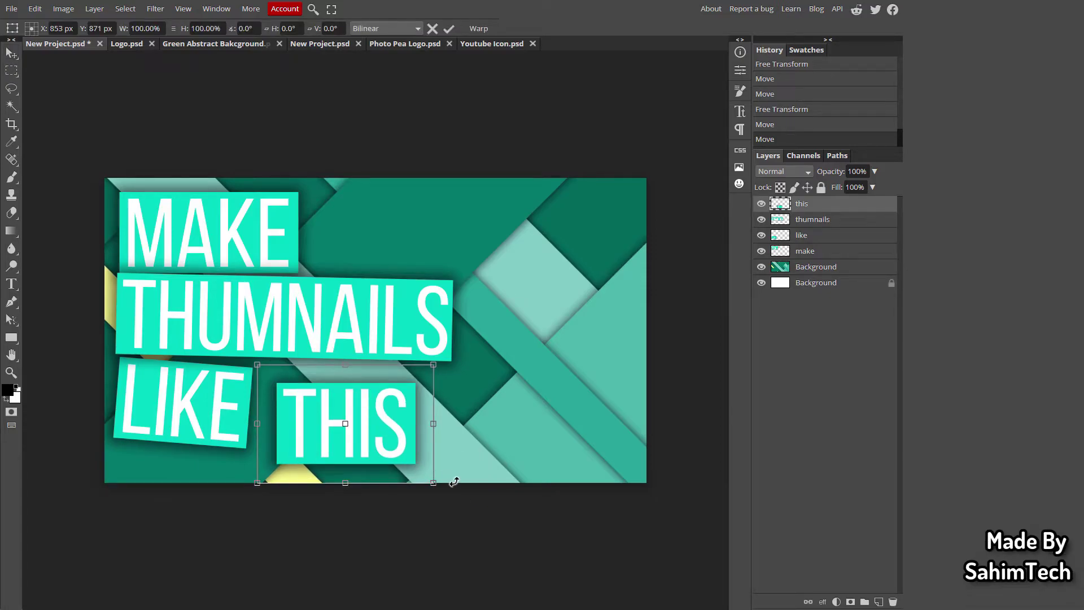
{"action": "left_click_drag", "start_coordinate": [454, 482], "coordinate": [447, 475]}
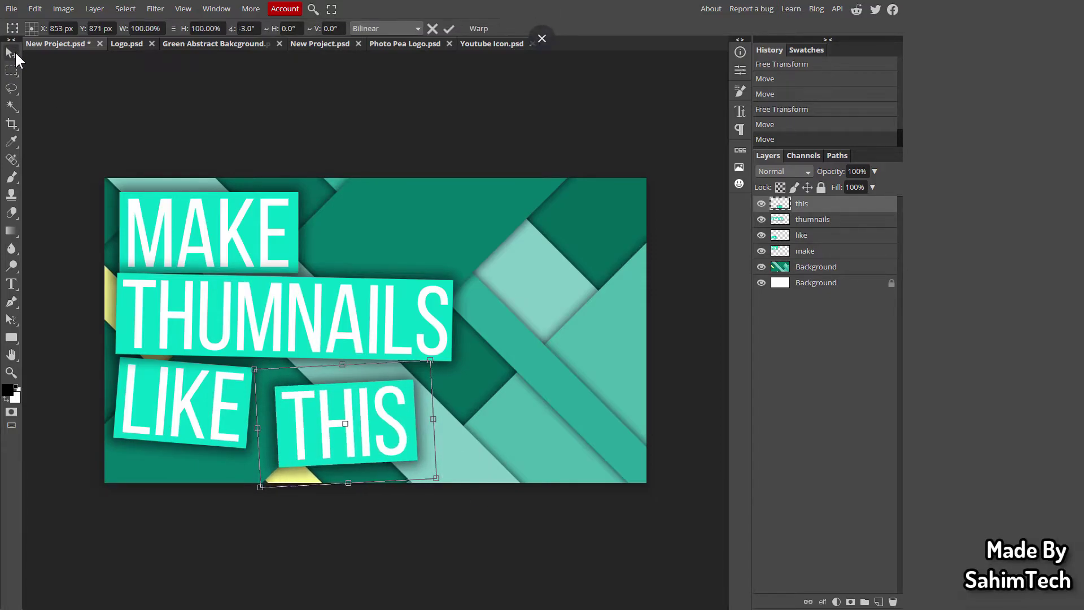
{"action": "left_click", "coordinate": [448, 28]}
Bring the like layer to the front of the stack and fit the LIKE and THIS boxes closely beneath THUMNAILS
{"action": "mouse_move", "coordinate": [191, 384]}
{"action": "left_mouse_down"}
{"action": "mouse_move", "coordinate": [196, 407]}
{"action": "mouse_move", "coordinate": [212, 320]}
{"action": "mouse_move", "coordinate": [216, 365]}
{"action": "mouse_move", "coordinate": [206, 398]}
{"action": "mouse_move", "coordinate": [192, 401]}
{"action": "mouse_move", "coordinate": [203, 405]}
{"action": "mouse_move", "coordinate": [188, 404]}
{"action": "left_mouse_up"}
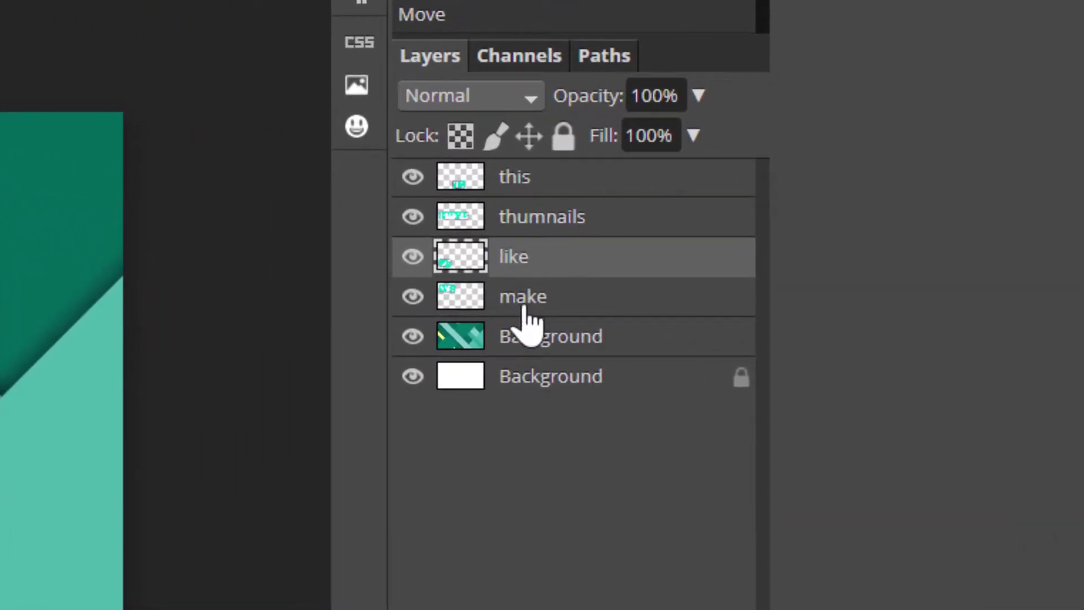
{"action": "left_click_drag", "start_coordinate": [623, 253], "coordinate": [618, 188]}
{"action": "left_click_drag", "start_coordinate": [520, 179], "coordinate": [560, 202]}
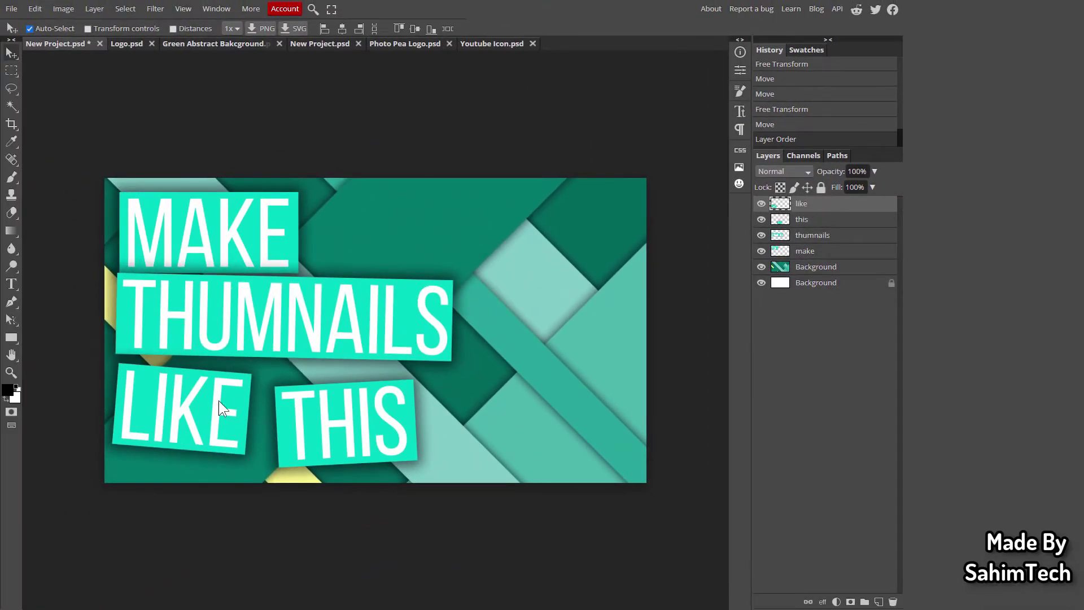
{"action": "left_click_drag", "start_coordinate": [219, 401], "coordinate": [194, 402]}
{"action": "left_click_drag", "start_coordinate": [349, 437], "coordinate": [336, 419]}
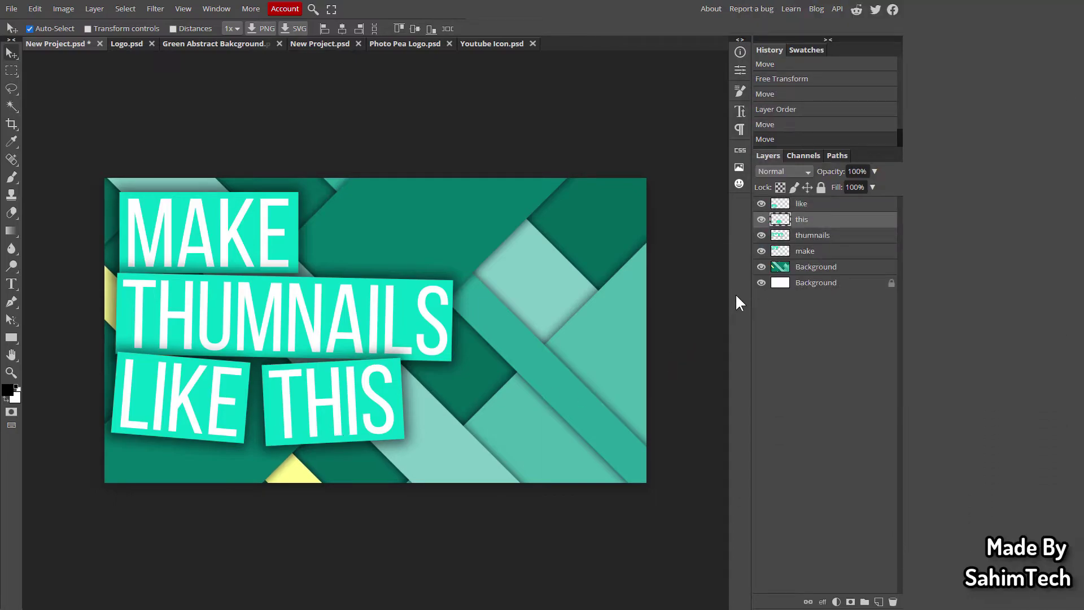
Scale the make, thumnails, this and like layers together to 107.73%
{"action": "left_click", "coordinate": [815, 253]}
{"action": "left_click", "coordinate": [814, 237], "text": "shift"}
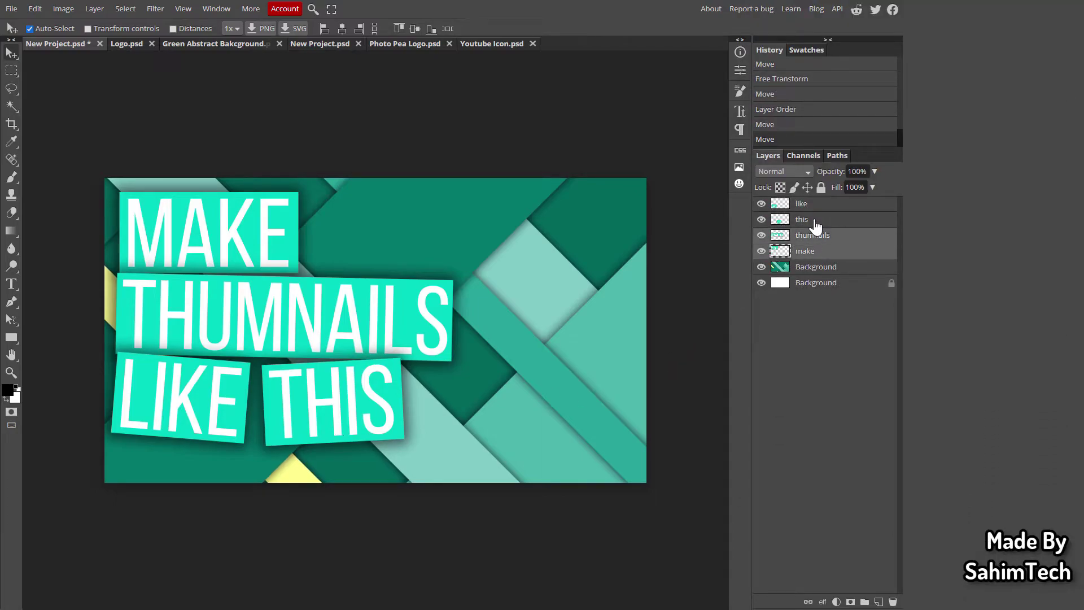
{"action": "left_click", "coordinate": [813, 206], "text": "shift"}
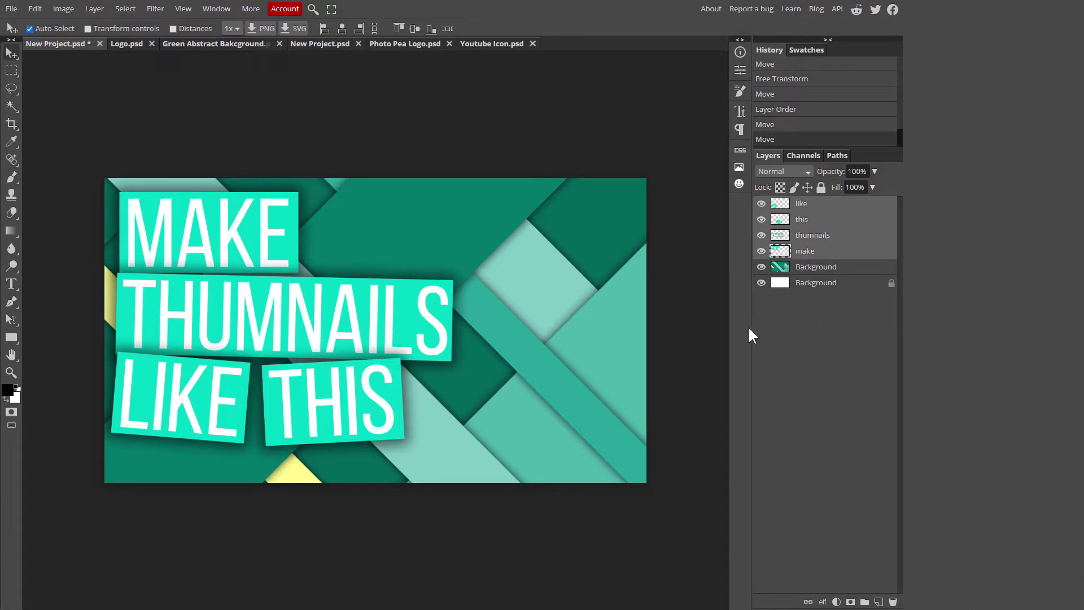
{"action": "key", "text": "ctrl+alt+t"}
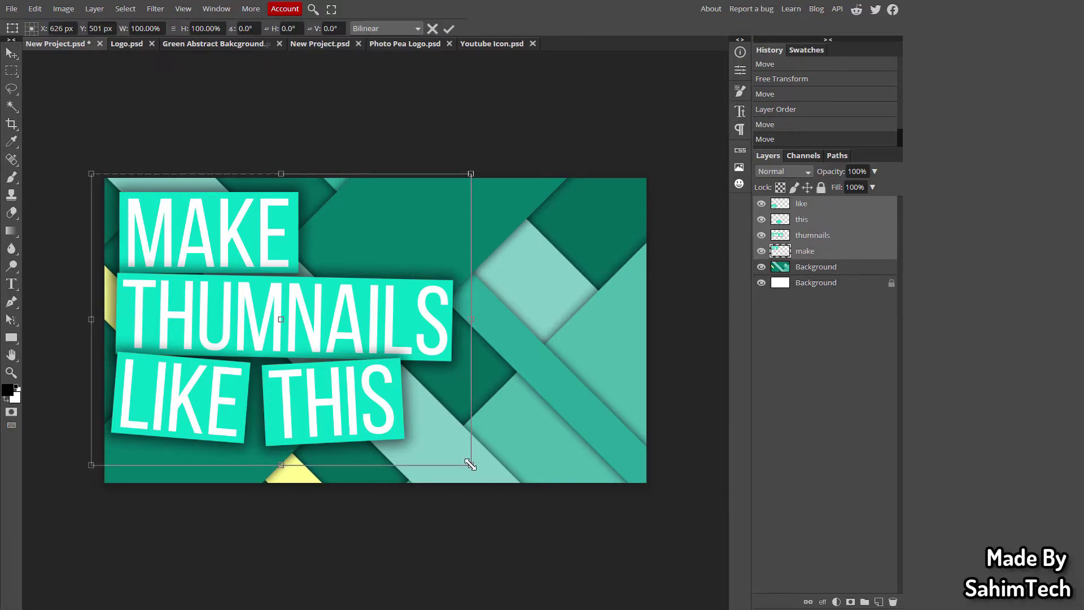
{"action": "left_click_drag", "start_coordinate": [471, 464], "coordinate": [500, 485]}
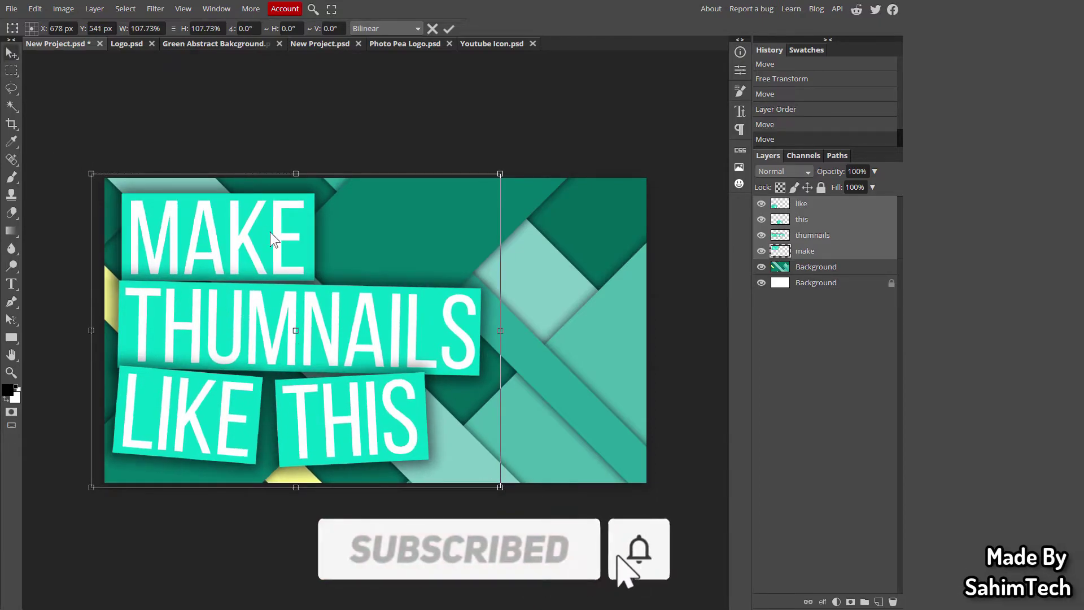
{"action": "key", "text": "Return"}
{"action": "left_click", "coordinate": [314, 316]}
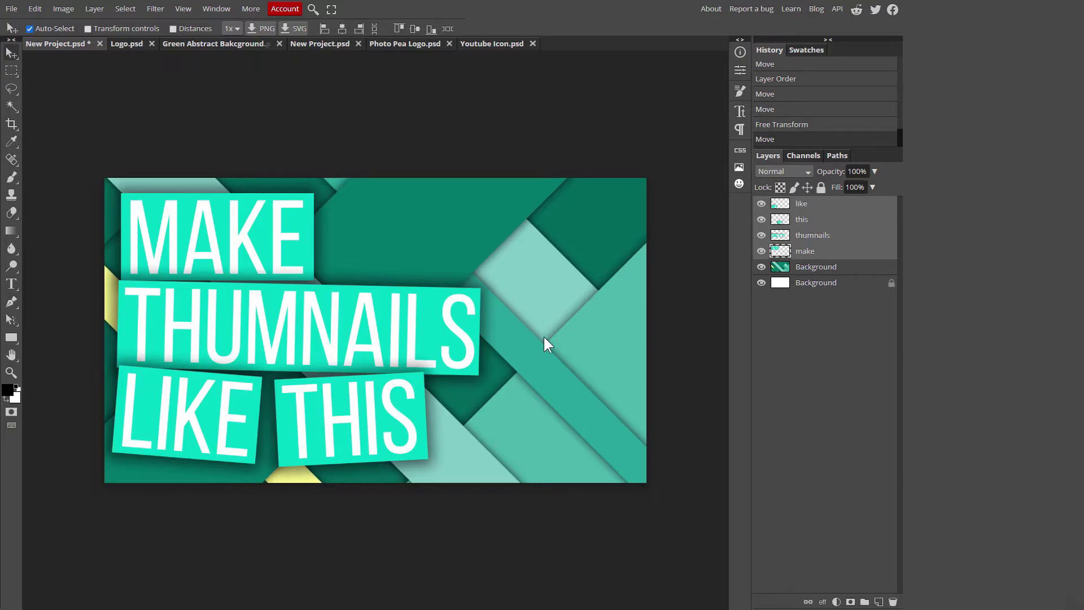
Try to copy the YouTube icon from the Youtube Icon.psd document into the thumbnail project
{"action": "left_click", "coordinate": [479, 43]}
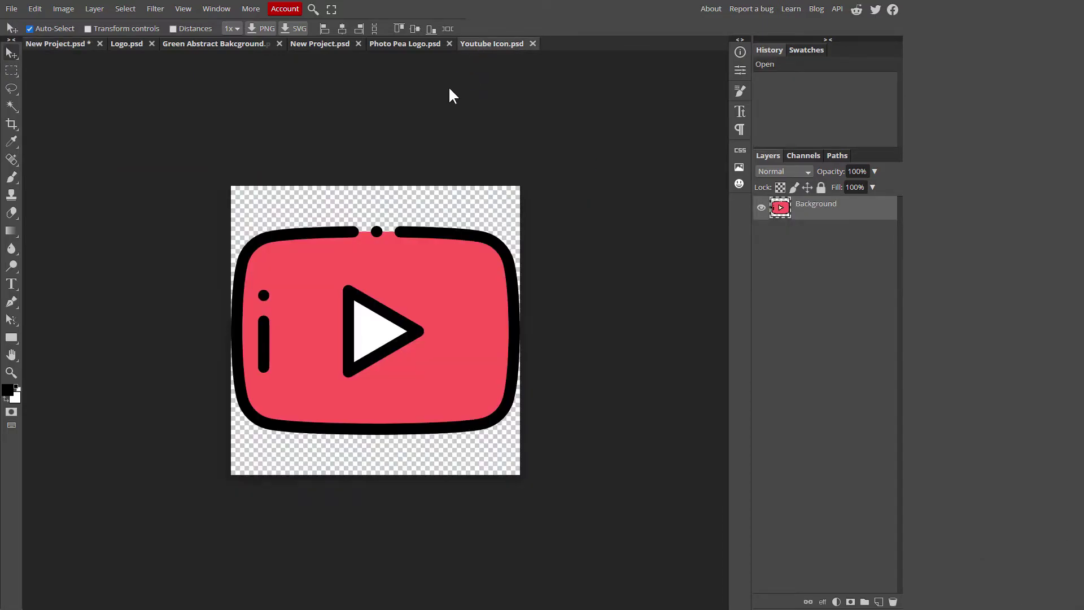
{"action": "left_click_drag", "start_coordinate": [454, 330], "coordinate": [400, 234]}
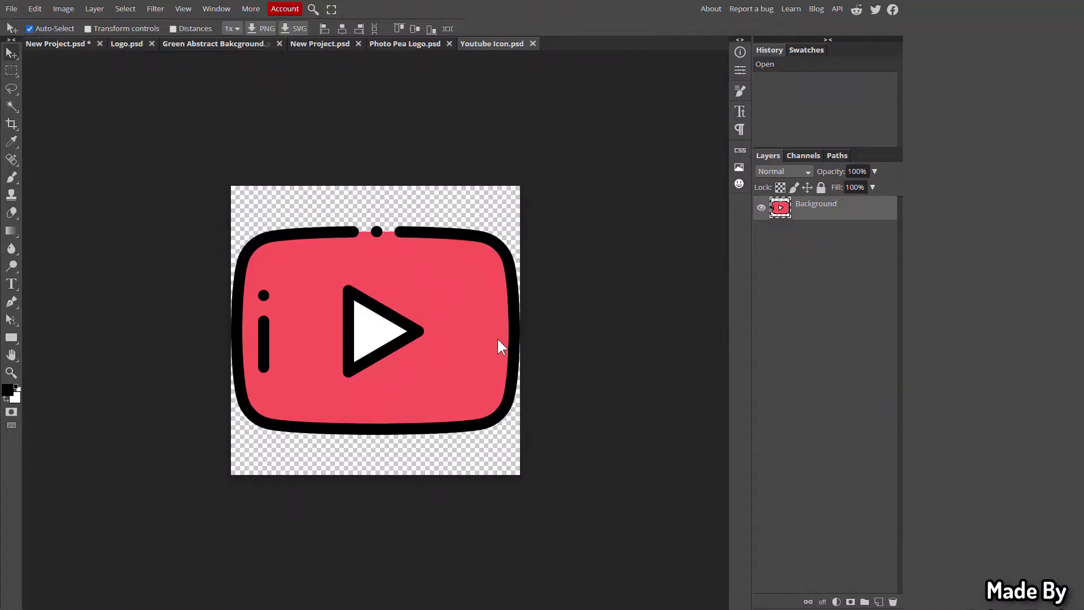
{"action": "left_click_drag", "start_coordinate": [448, 304], "coordinate": [43, 41]}
{"action": "left_click_drag", "start_coordinate": [39, 169], "coordinate": [283, 131]}
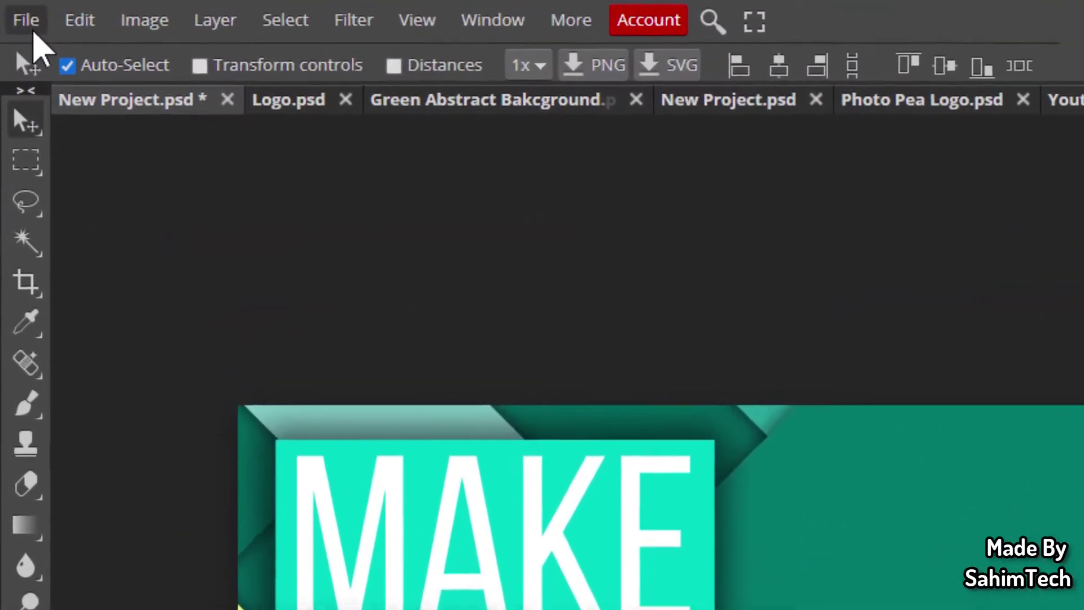
{"action": "left_click", "coordinate": [13, 9]}
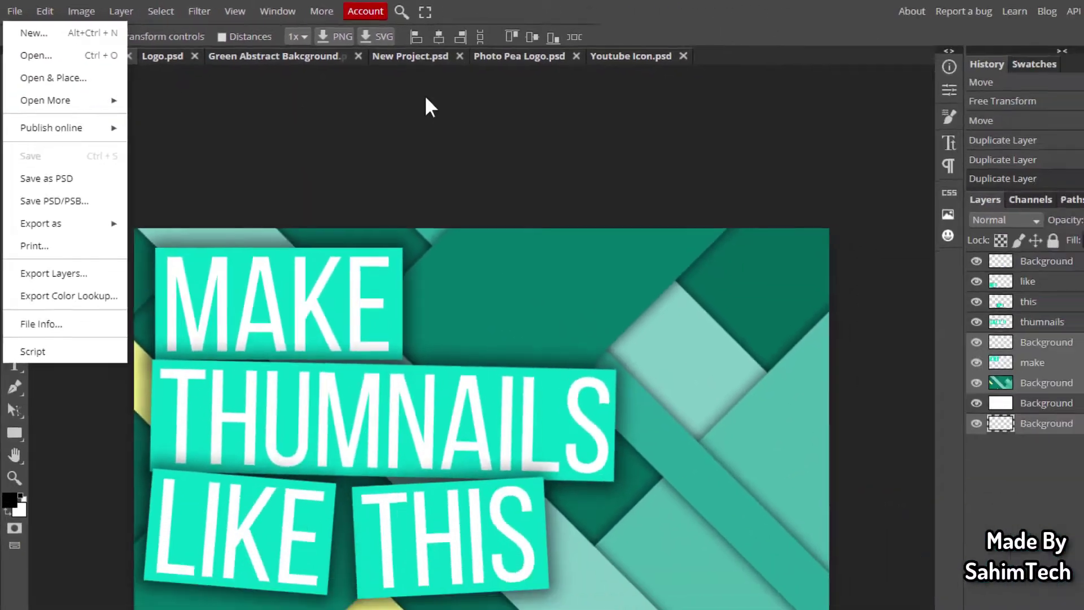
{"action": "left_click", "coordinate": [619, 55]}
{"action": "left_click_drag", "start_coordinate": [646, 387], "coordinate": [125, 67]}
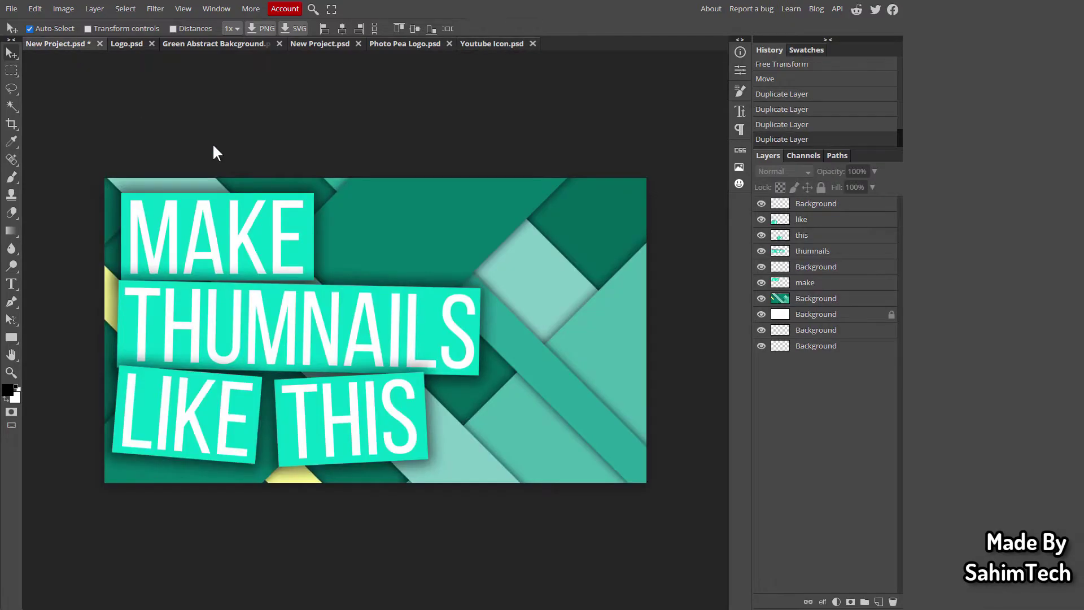
{"action": "left_click_drag", "start_coordinate": [51, 167], "coordinate": [399, 250]}
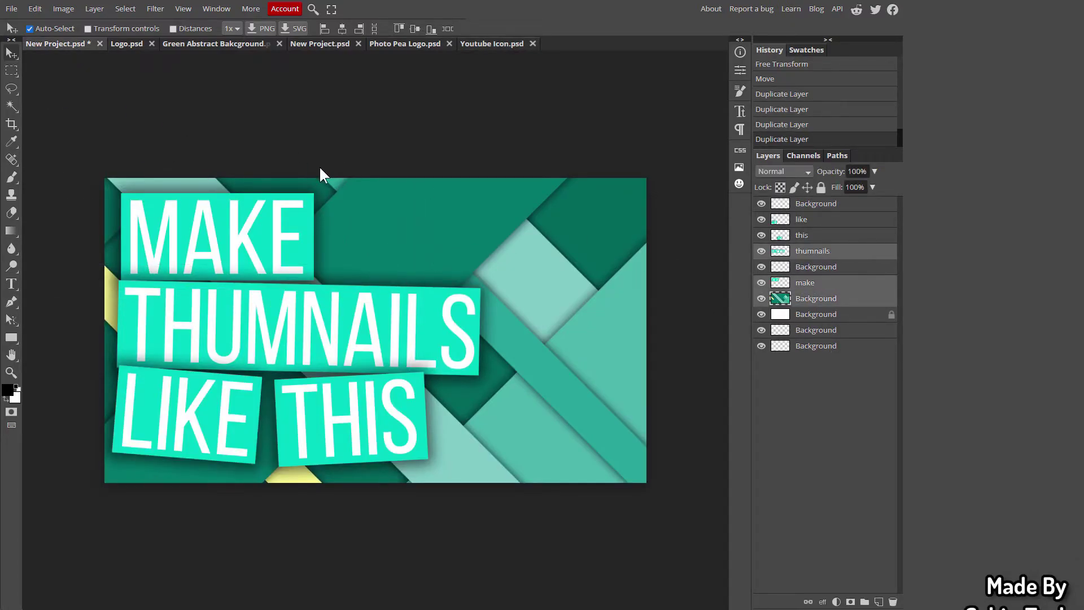
{"action": "left_click_drag", "start_coordinate": [320, 174], "coordinate": [472, 265]}
{"action": "key", "text": "ctrl+z"}
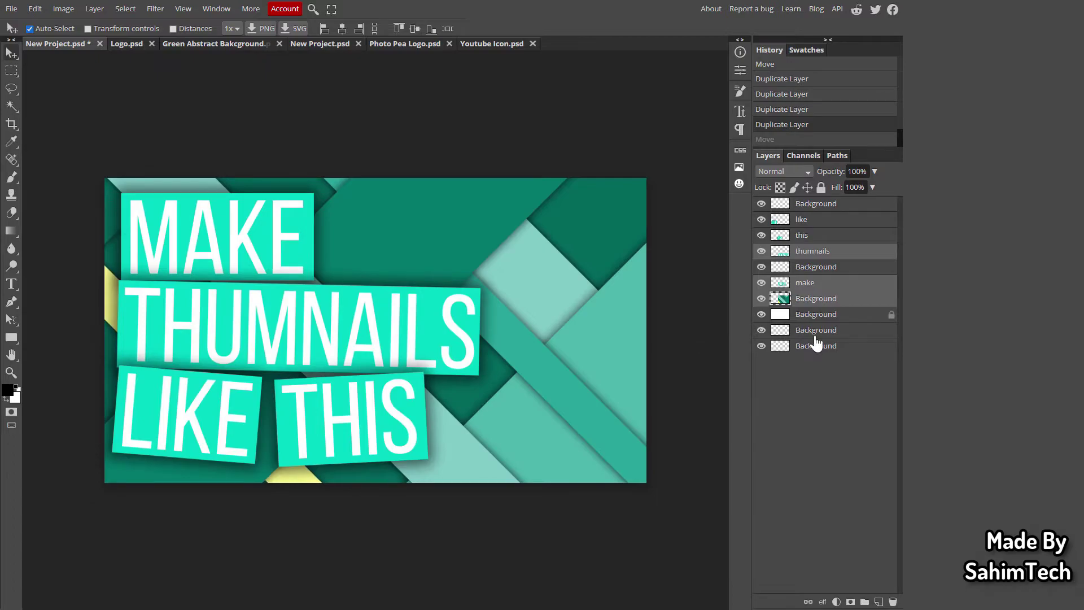
Place the Youtube Icon file from the Thumnail Tools folder into the thumbnail project
{"action": "left_click", "coordinate": [816, 345]}
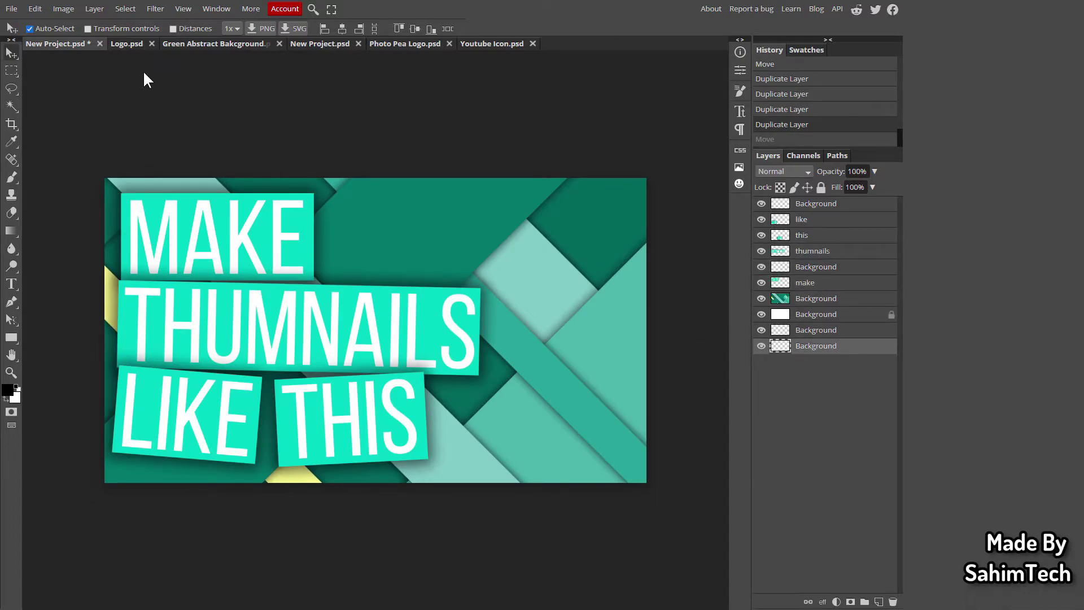
{"action": "left_click", "coordinate": [11, 9]}
{"action": "left_click", "coordinate": [49, 60]}
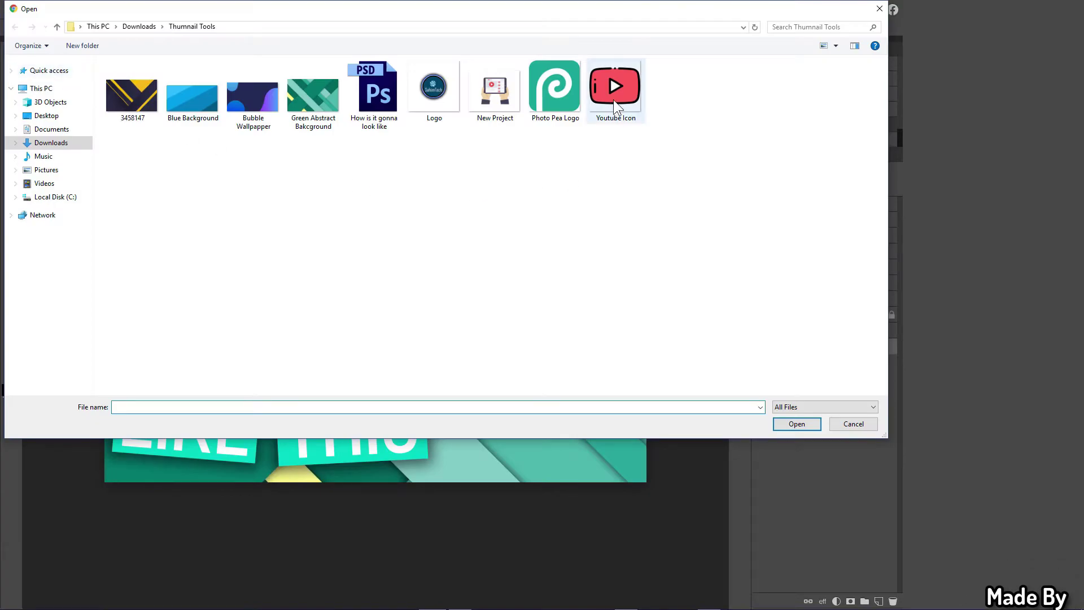
{"action": "left_click_drag", "start_coordinate": [613, 99], "coordinate": [783, 422]}
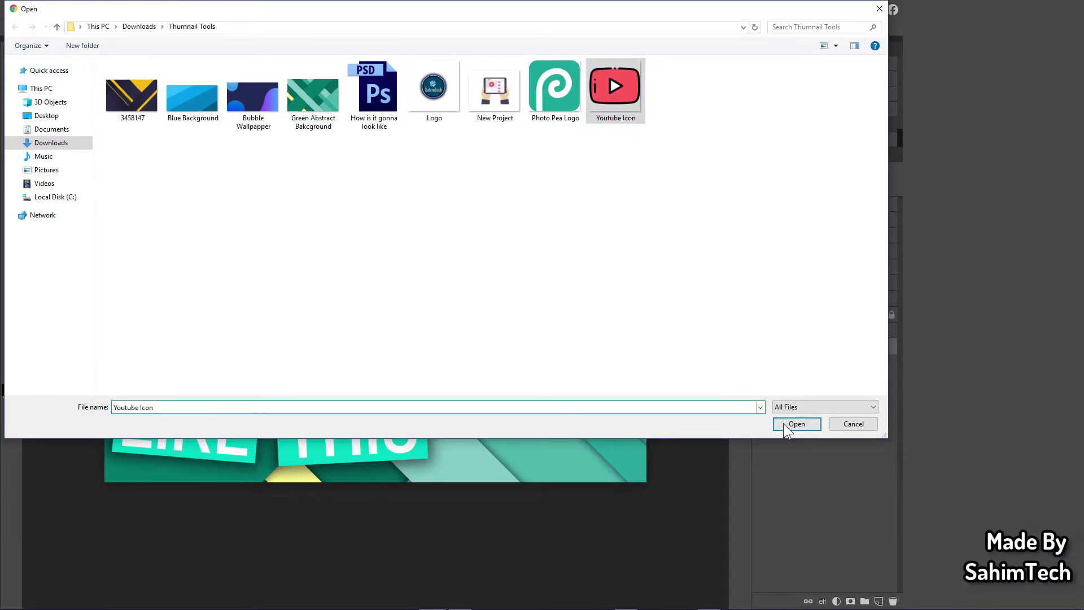
{"action": "left_click", "coordinate": [787, 422]}
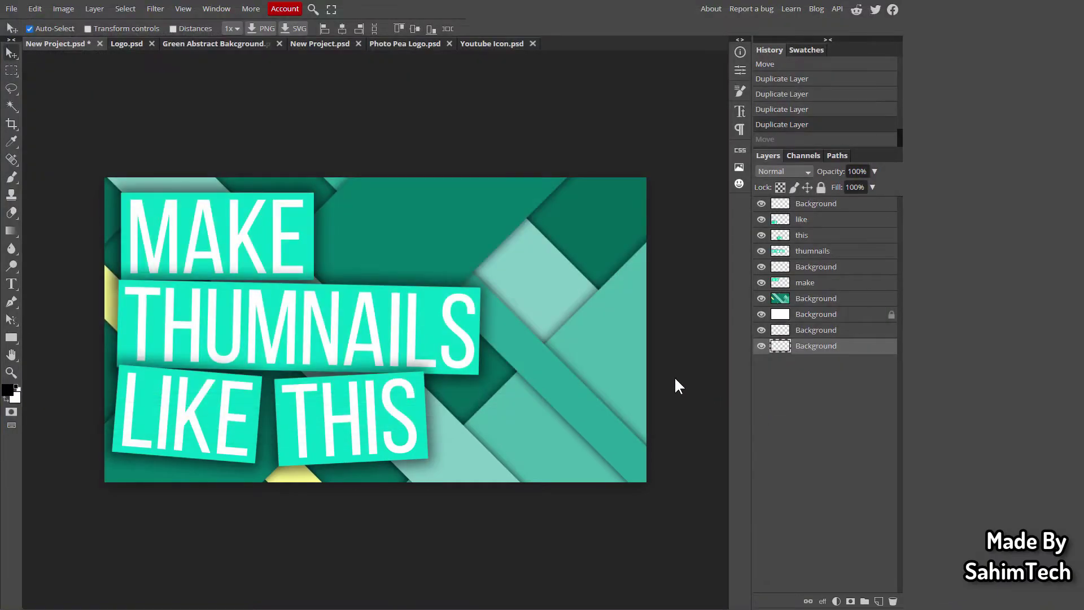
Move the placed YouTube icon toward the right side of the thumbnail and bring the Youtube Icon layer to the front of the stack
{"action": "left_click_drag", "start_coordinate": [247, 185], "coordinate": [580, 215]}
{"action": "left_click", "coordinate": [12, 53]}
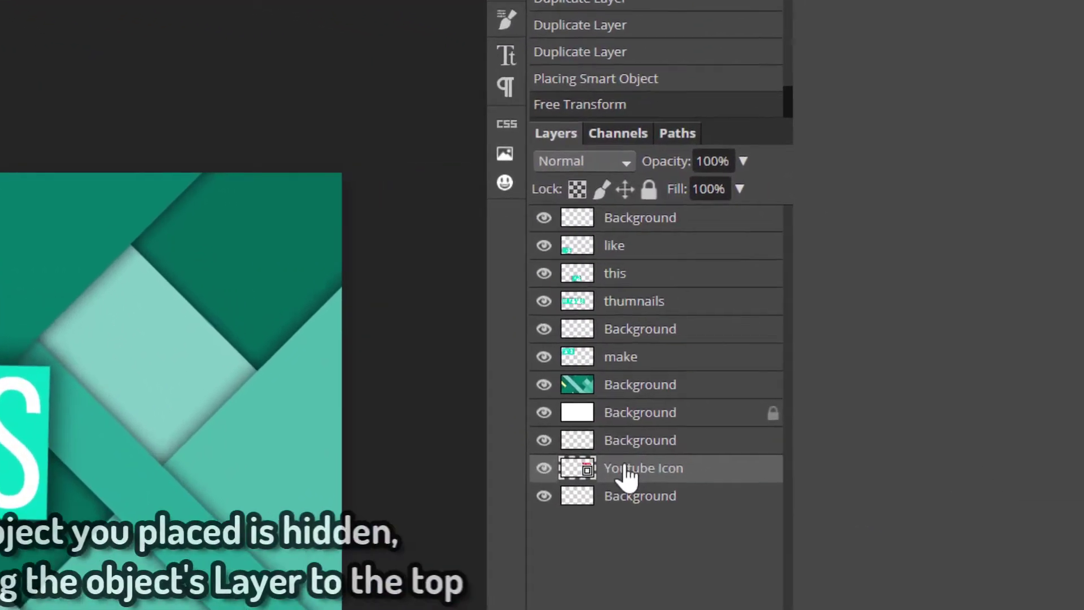
{"action": "left_click_drag", "start_coordinate": [781, 364], "coordinate": [790, 228]}
{"action": "left_click_drag", "start_coordinate": [679, 211], "coordinate": [680, 212]}
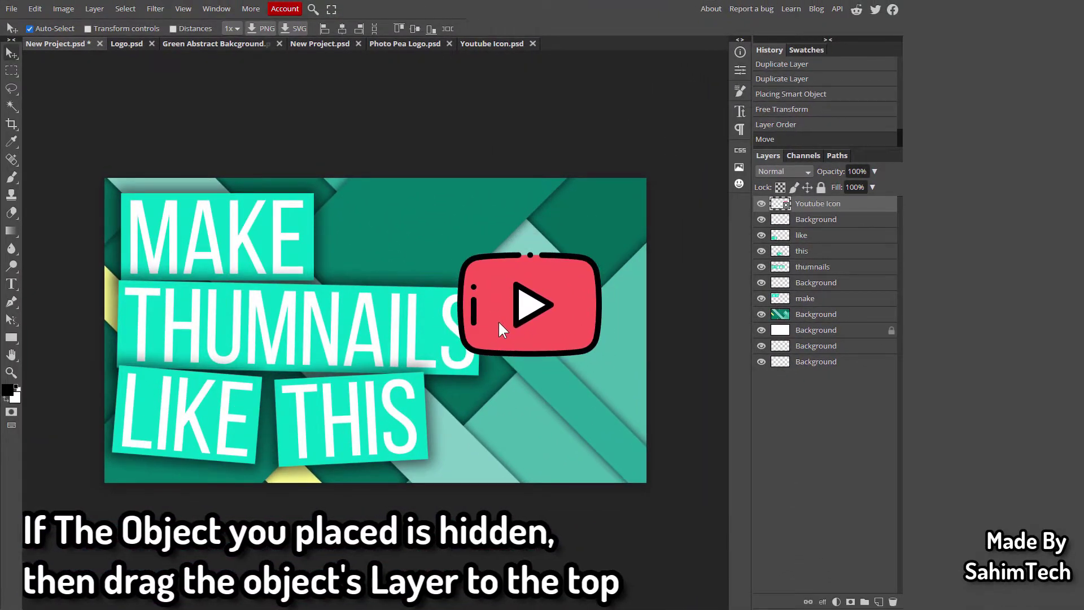
Scale the YouTube icon to 83.20%, rotate it 3.8° clockwise and place it just right of the THUMNAILS box
{"action": "left_click", "coordinate": [522, 324]}
{"action": "key", "text": "ctrl+t"}
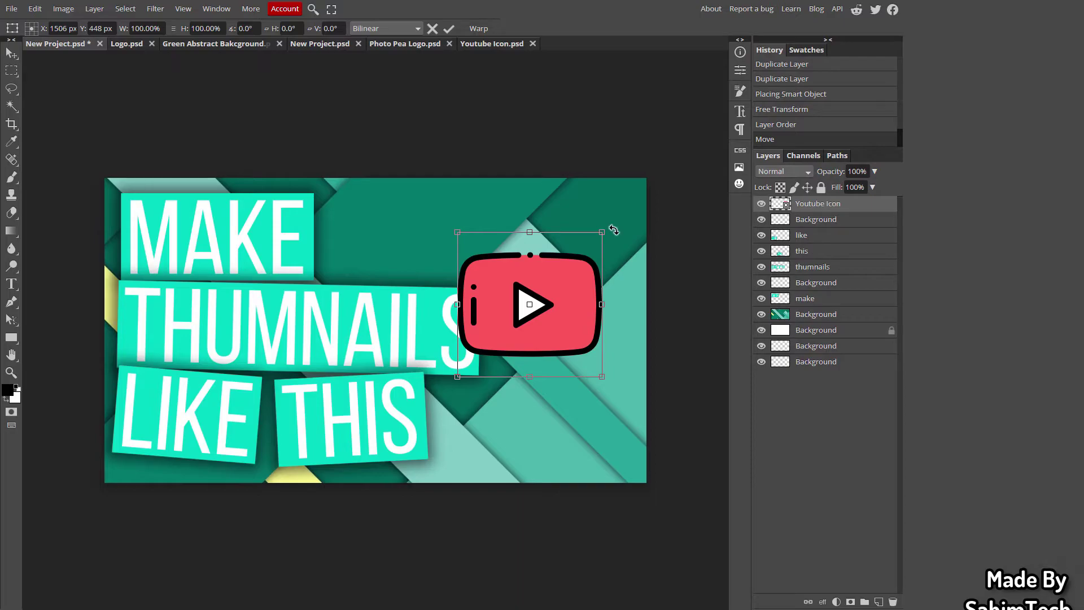
{"action": "mouse_move", "coordinate": [602, 232]}
{"action": "left_mouse_down"}
{"action": "mouse_move", "coordinate": [576, 256]}
{"action": "mouse_move", "coordinate": [598, 247]}
{"action": "left_mouse_up"}
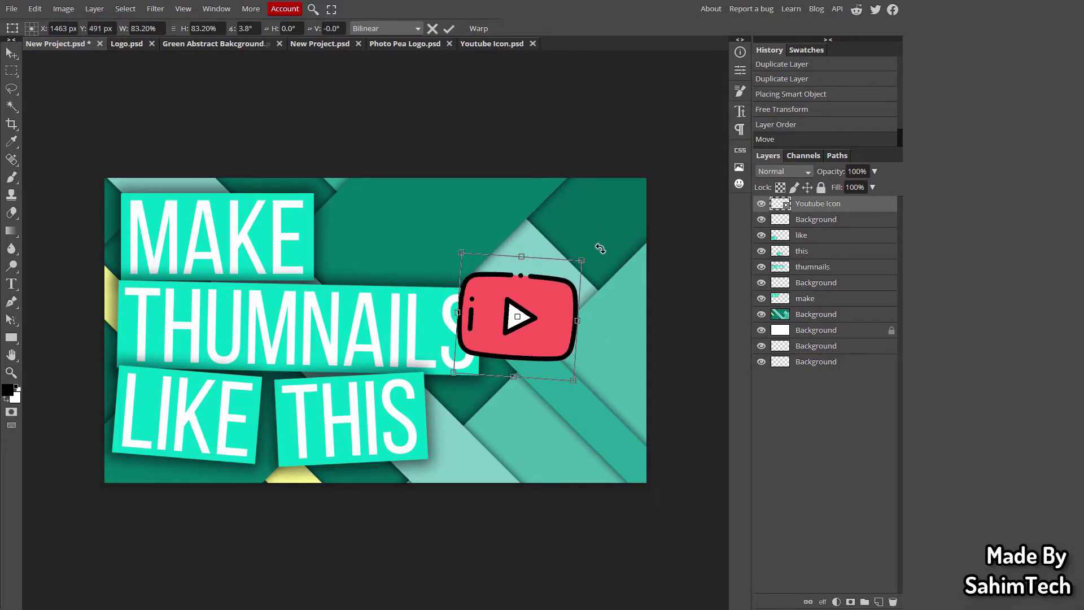
{"action": "key", "text": "Return"}
{"action": "left_click_drag", "start_coordinate": [494, 304], "coordinate": [534, 306]}
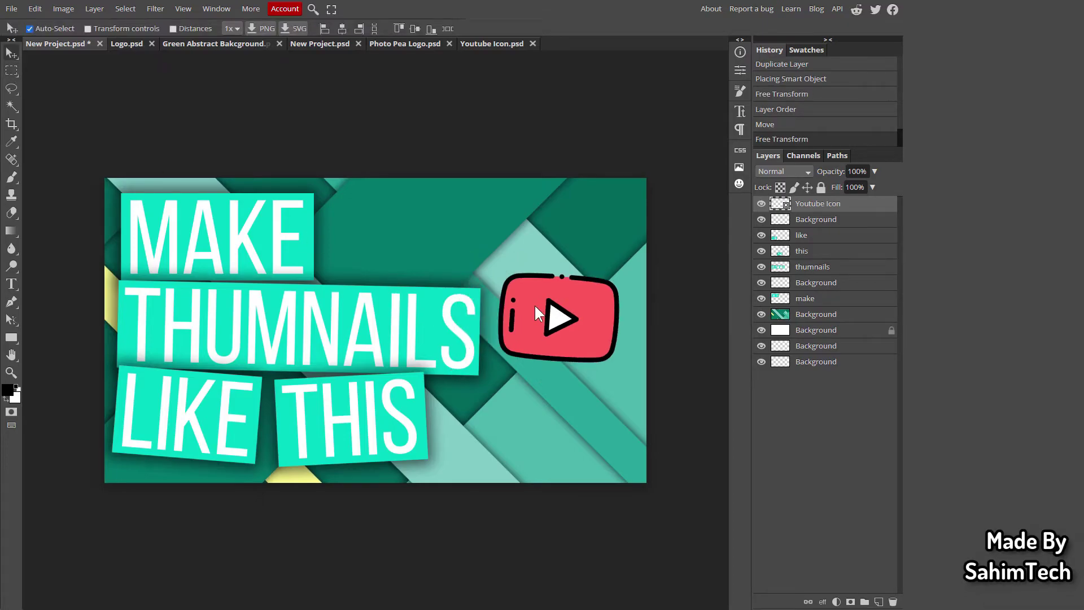
Shrink the YouTube icon slightly, tilt it further clockwise and adjust its position beside the THUMNAILS box
{"action": "key", "text": "ctrl+t"}
{"action": "left_click_drag", "start_coordinate": [621, 265], "coordinate": [613, 290]}
{"action": "left_click", "coordinate": [15, 56]}
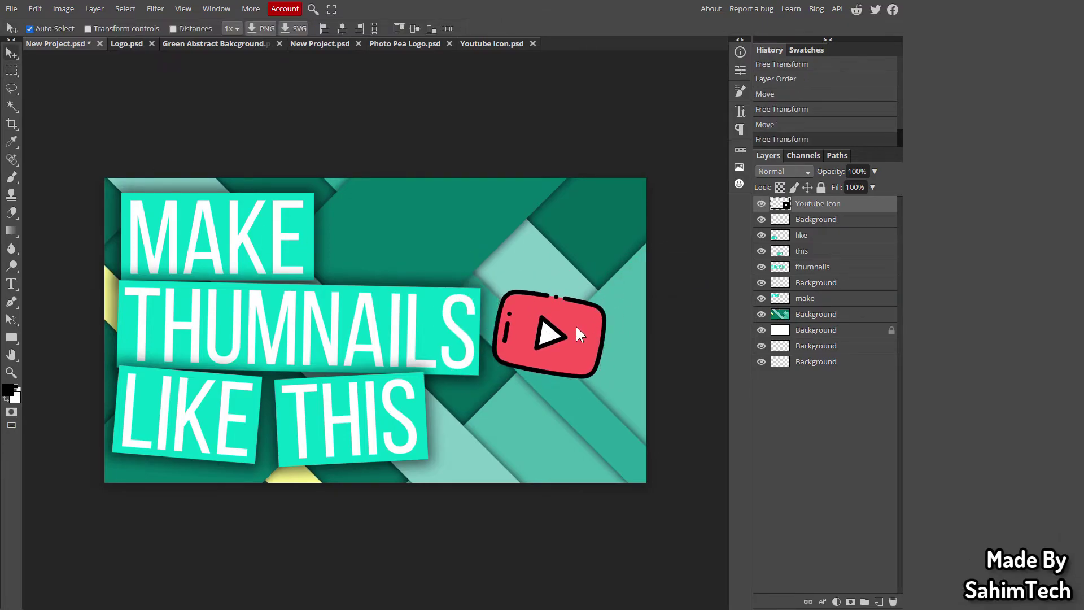
{"action": "left_click_drag", "start_coordinate": [575, 324], "coordinate": [574, 321]}
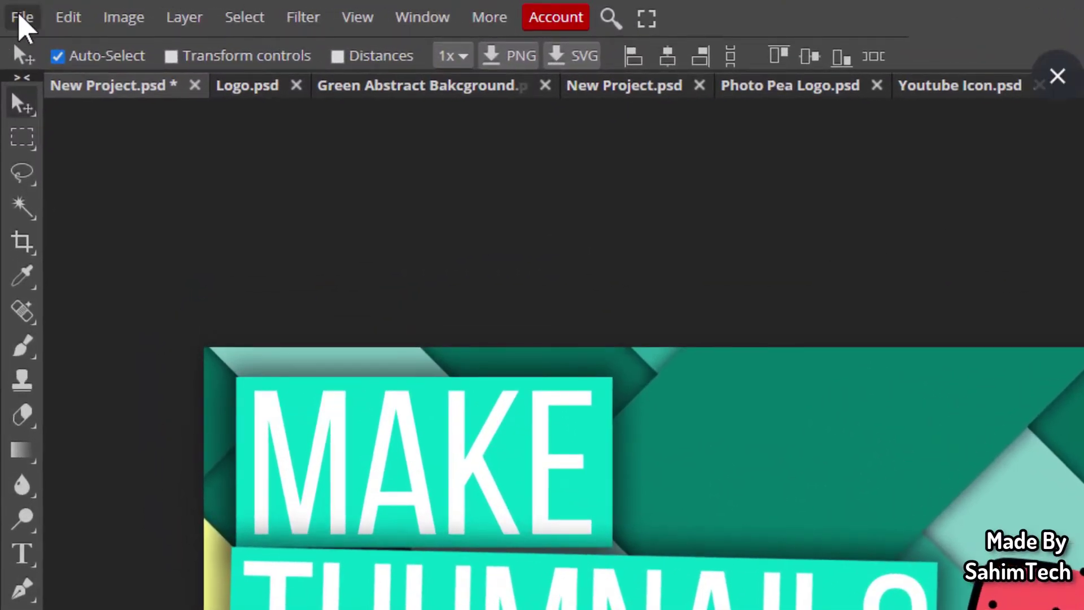
Place the Photo Pea Logo file from the Thumnail Tools folder into the thumbnail project
{"action": "left_click", "coordinate": [12, 9]}
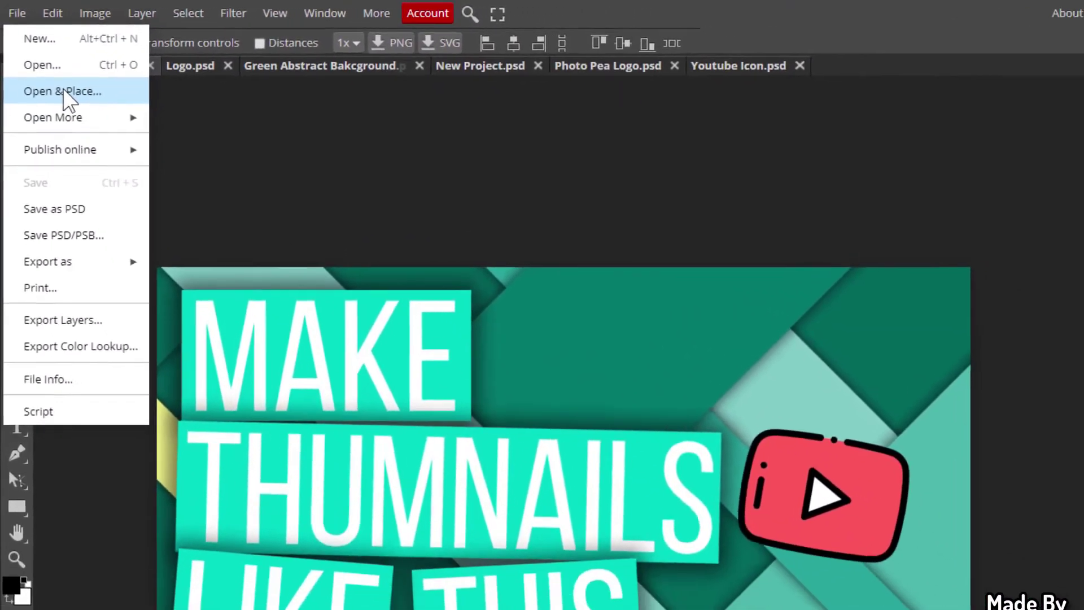
{"action": "left_click", "coordinate": [94, 119]}
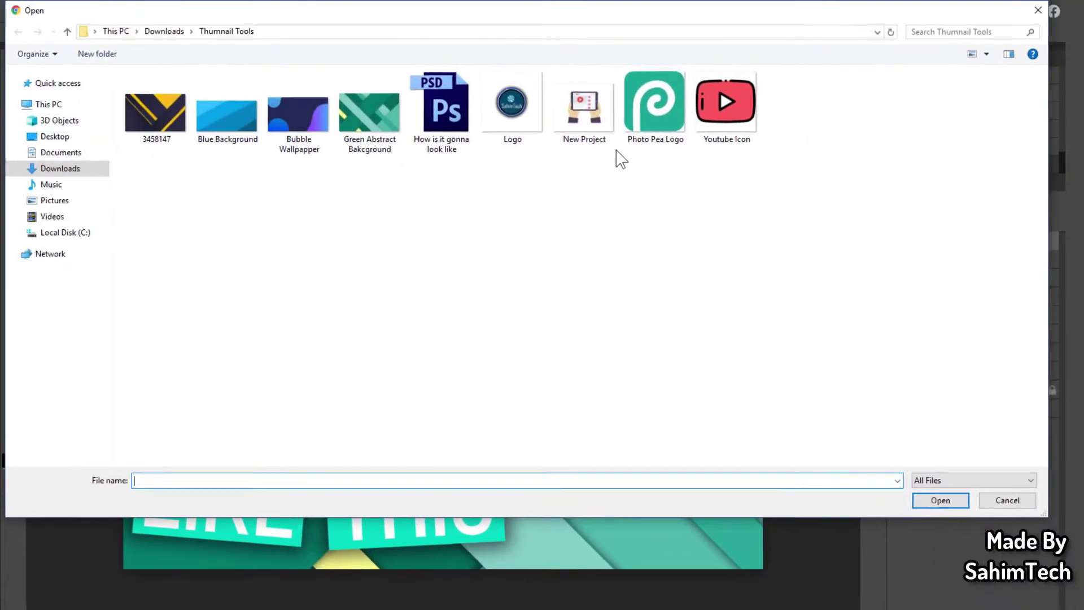
{"action": "left_click", "coordinate": [649, 116]}
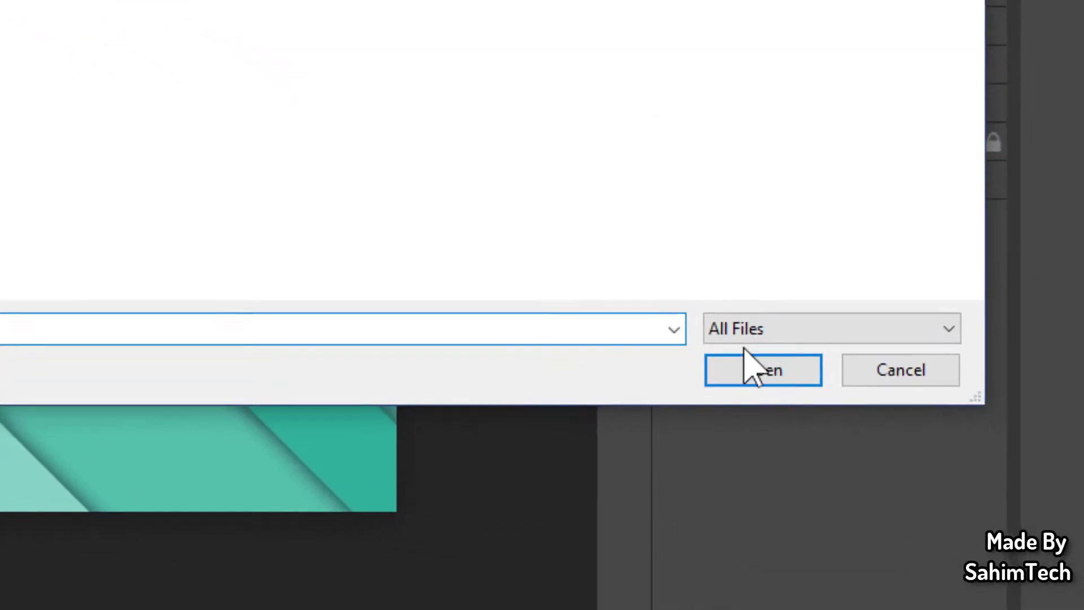
{"action": "left_click", "coordinate": [750, 361]}
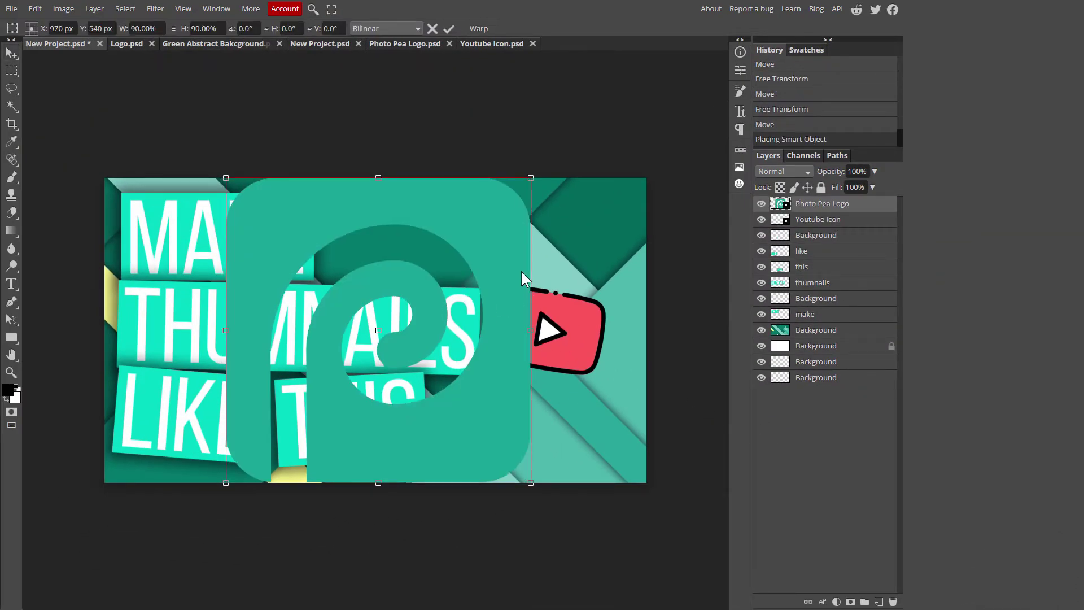
Scale the Photo Pea logo to 27.67% and place it in the thumbnail's lower-right corner at X 1730 px, Y 894 px
{"action": "left_click_drag", "start_coordinate": [509, 283], "coordinate": [515, 282]}
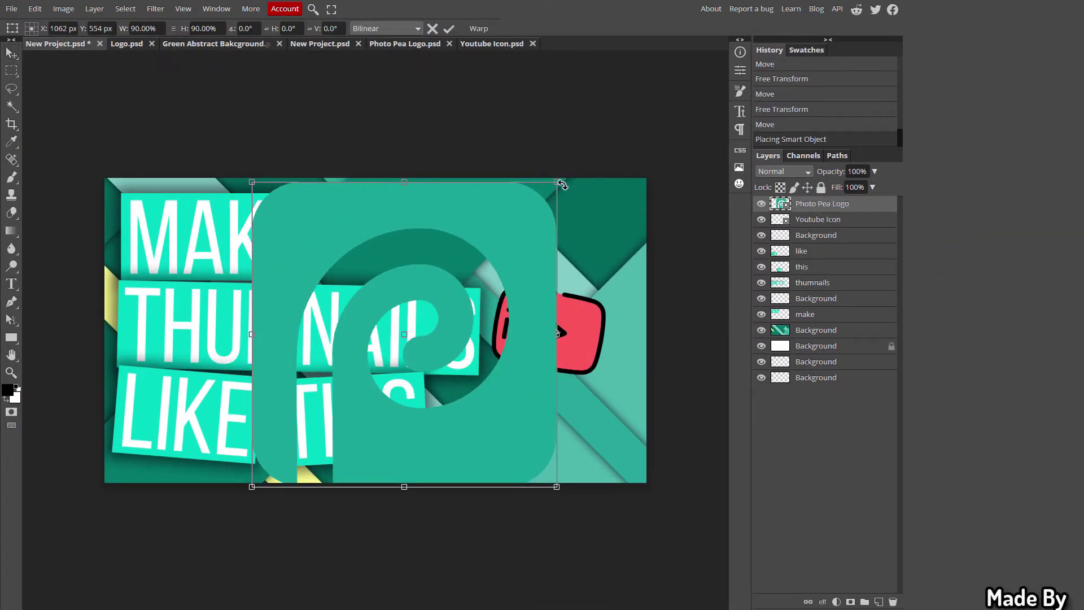
{"action": "left_click_drag", "start_coordinate": [558, 333], "coordinate": [367, 350]}
{"action": "left_click_drag", "start_coordinate": [357, 394], "coordinate": [623, 369]}
{"action": "left_click_drag", "start_coordinate": [587, 417], "coordinate": [602, 399]}
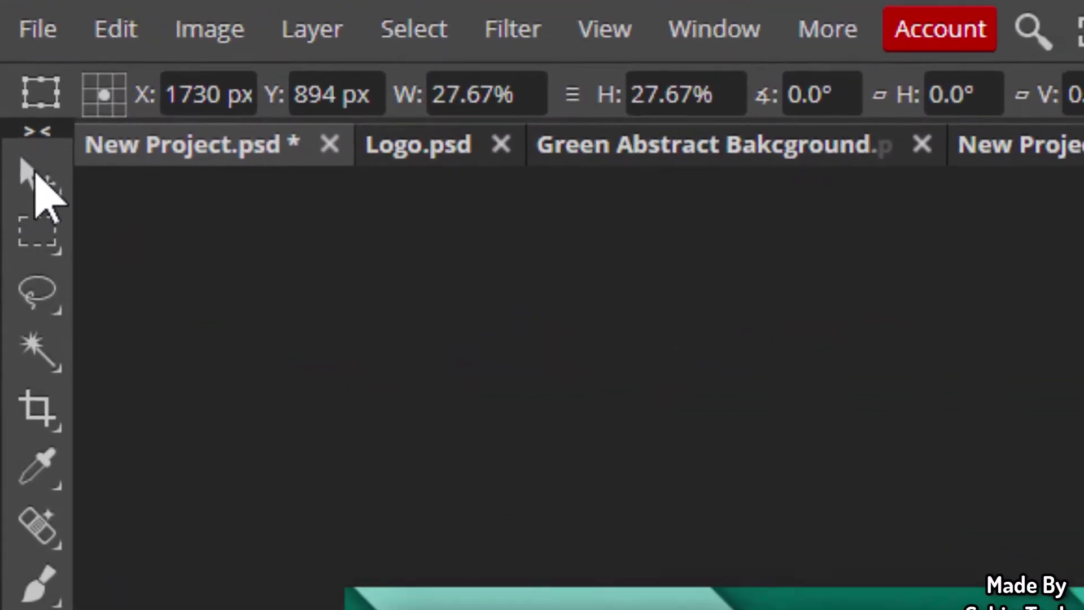
{"action": "left_click", "coordinate": [36, 126]}
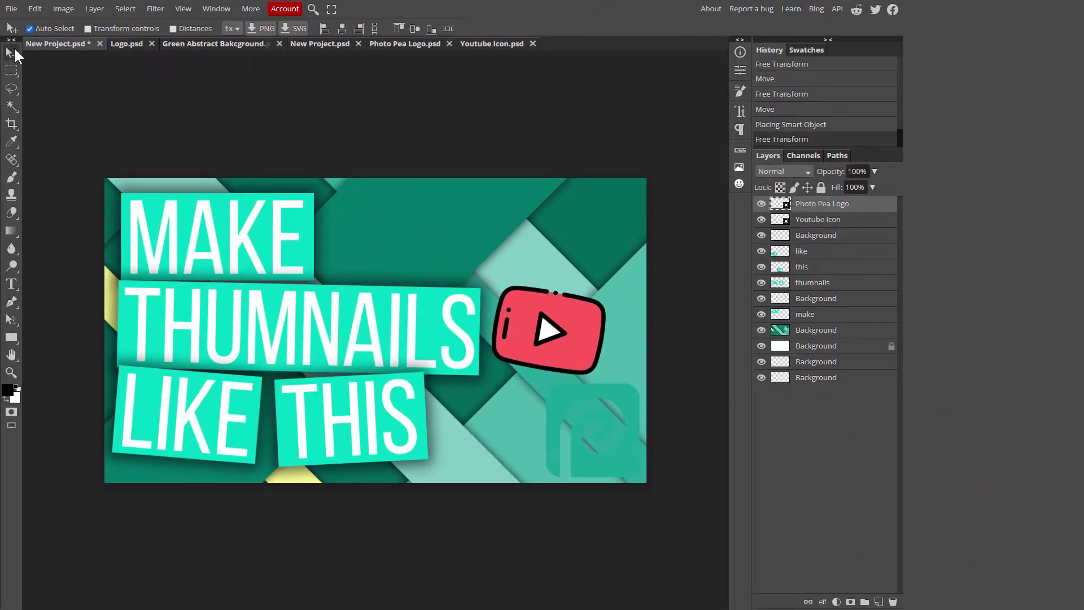
Move the YouTube icon slightly up and fine-tune the Photo Pea logo's position beneath it
{"action": "left_click_drag", "start_coordinate": [528, 350], "coordinate": [548, 335]}
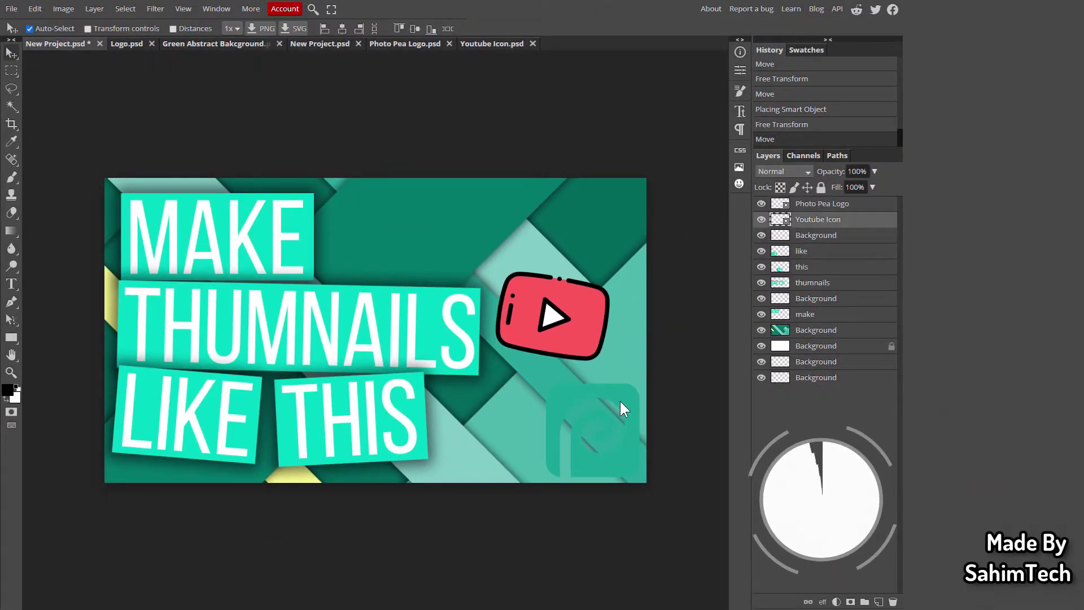
{"action": "left_click_drag", "start_coordinate": [619, 401], "coordinate": [623, 400]}
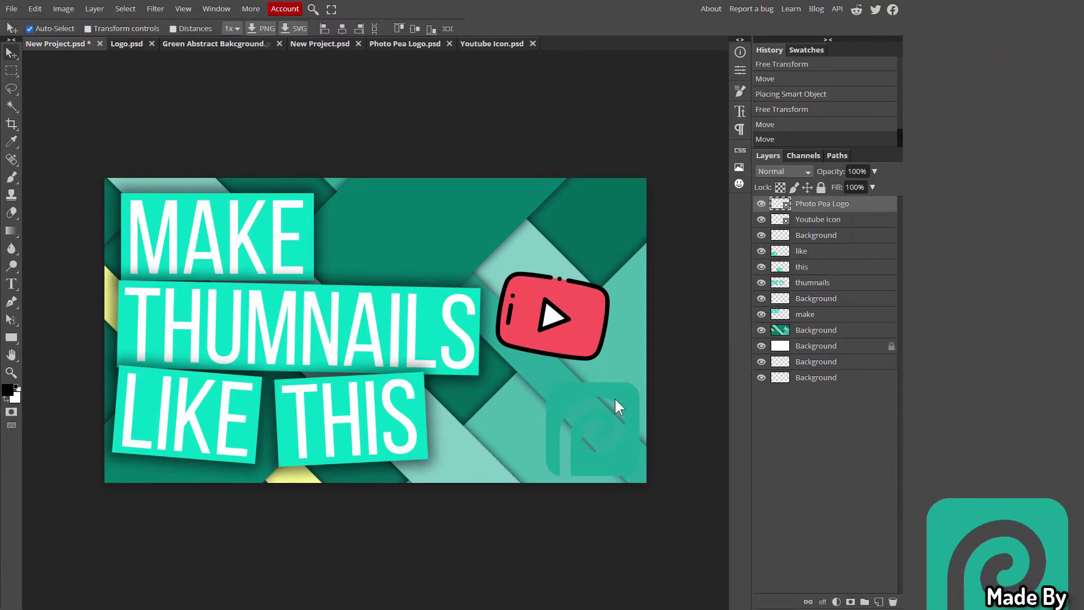
{"action": "left_click_drag", "start_coordinate": [616, 400], "coordinate": [587, 391]}
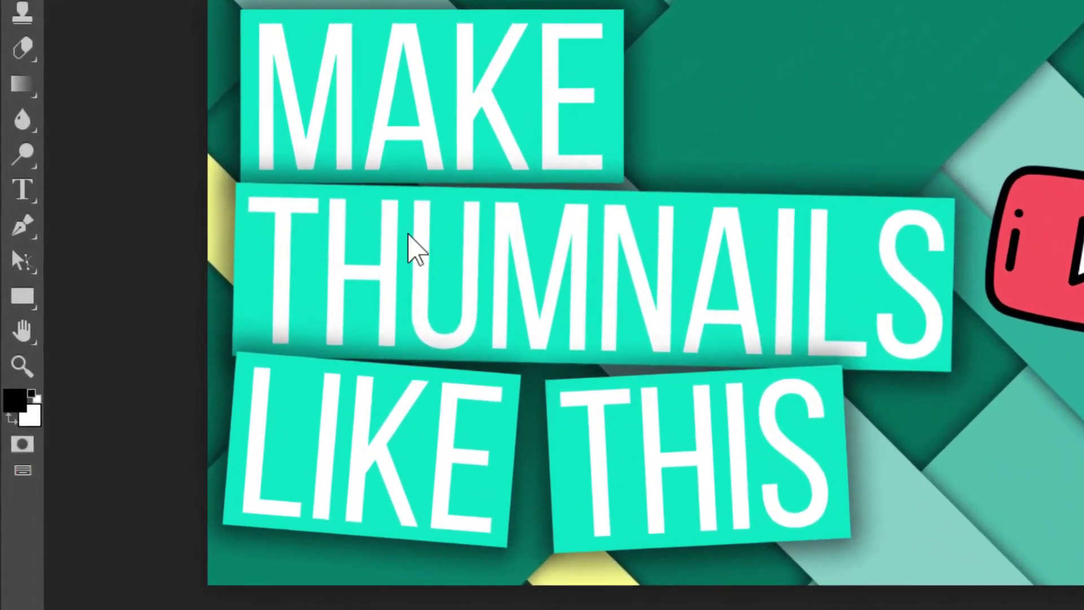
Draw a rectangle over the Photo Pea logo's cut-out and move its layer directly beneath the Photo Pea Logo layer
{"action": "left_click", "coordinate": [10, 336]}
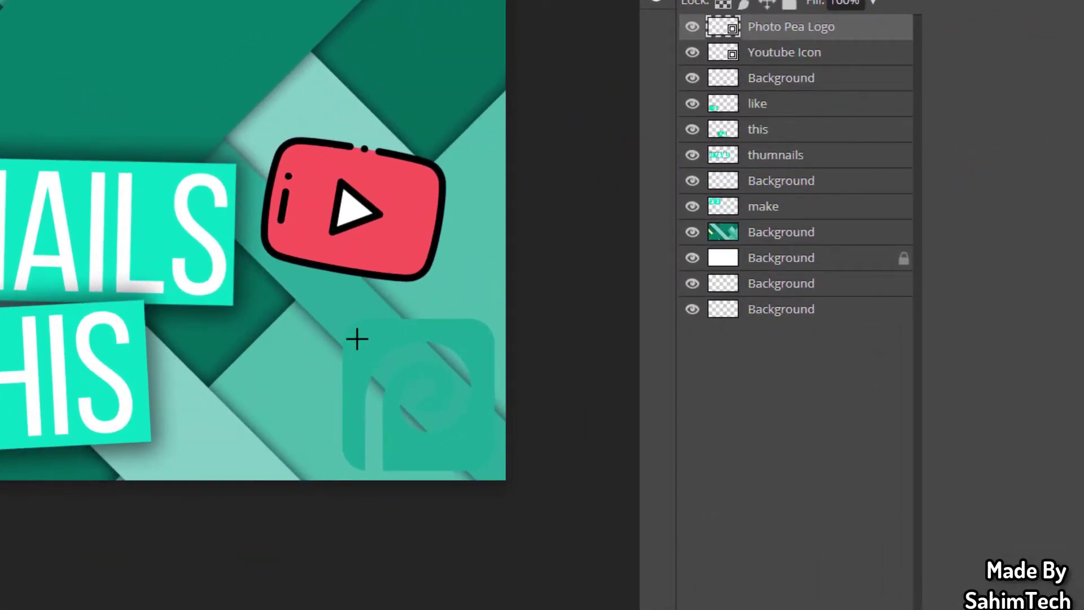
{"action": "left_click_drag", "start_coordinate": [357, 338], "coordinate": [488, 468]}
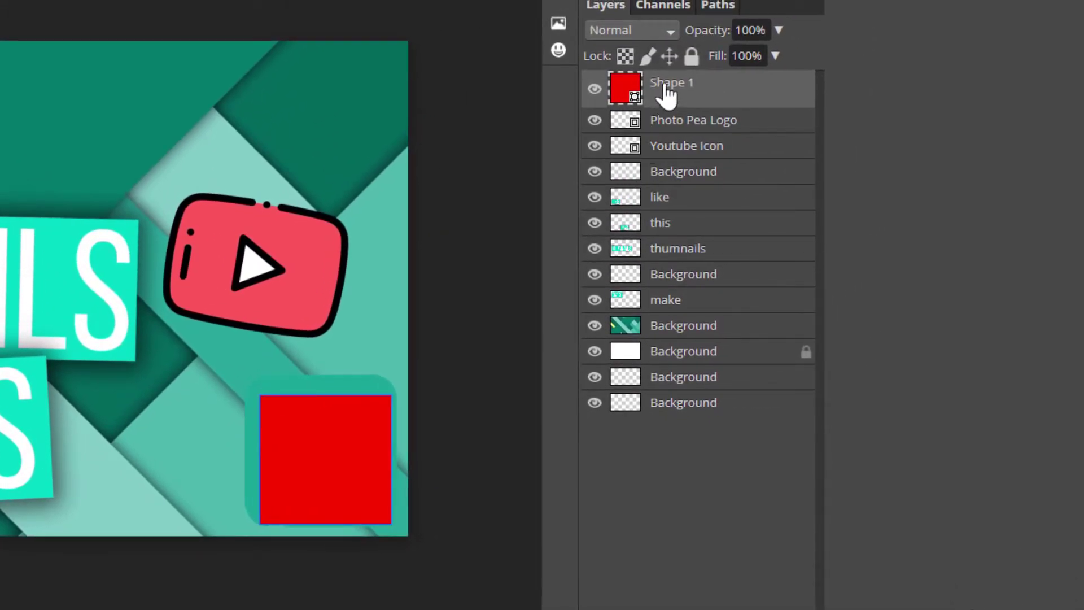
{"action": "left_click_drag", "start_coordinate": [666, 93], "coordinate": [675, 131]}
Give the rectangle a white Color Overlay and merge it with the Photo Pea Logo layer
{"action": "right_click", "coordinate": [687, 121]}
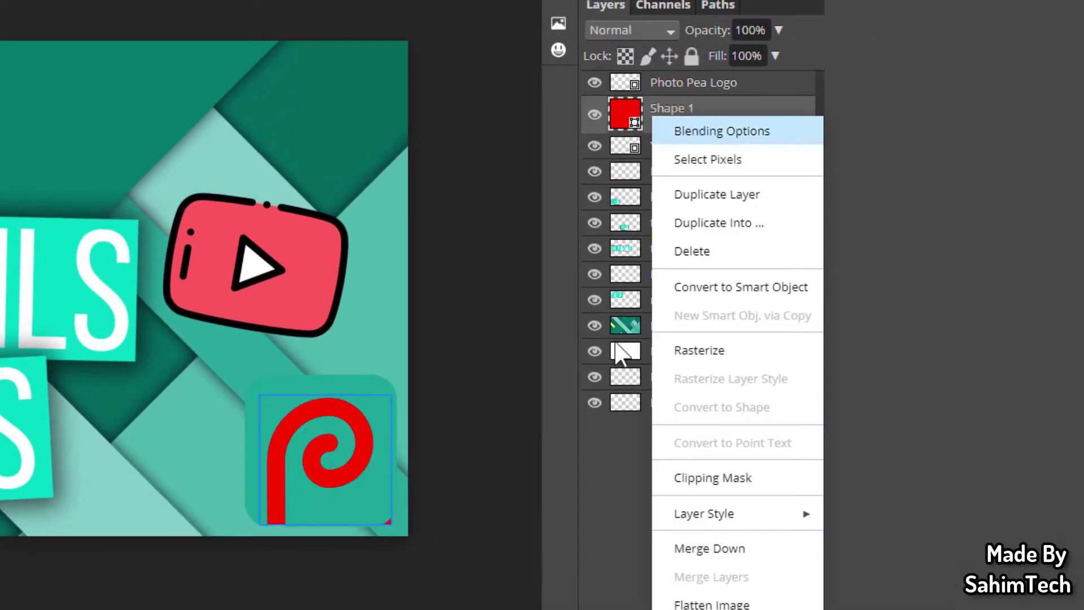
{"action": "left_click", "coordinate": [721, 130]}
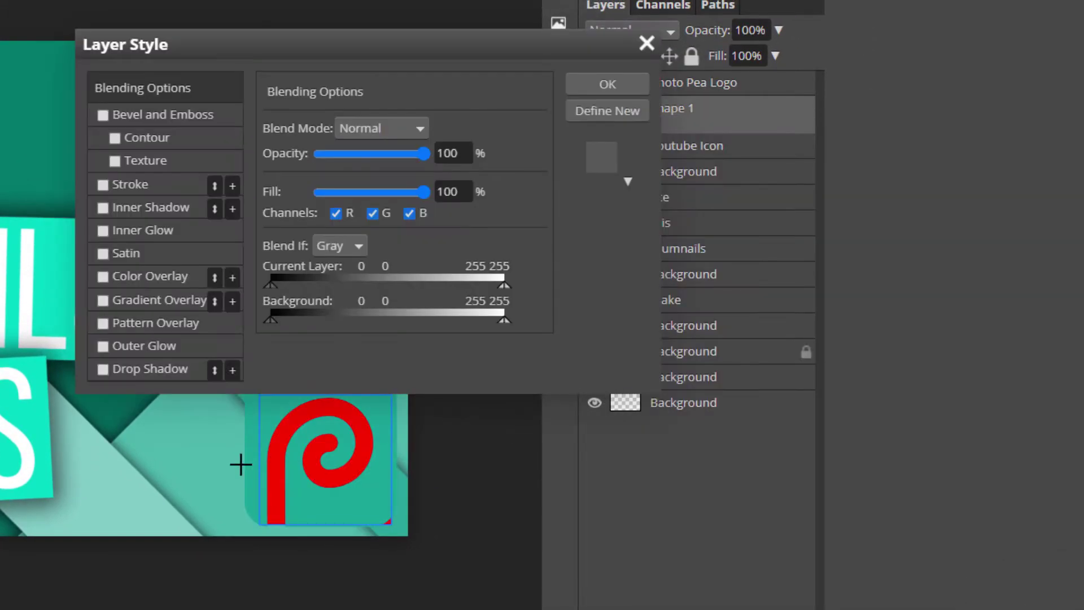
{"action": "left_click", "coordinate": [105, 275]}
{"action": "left_click", "coordinate": [131, 273]}
{"action": "left_click", "coordinate": [583, 79]}
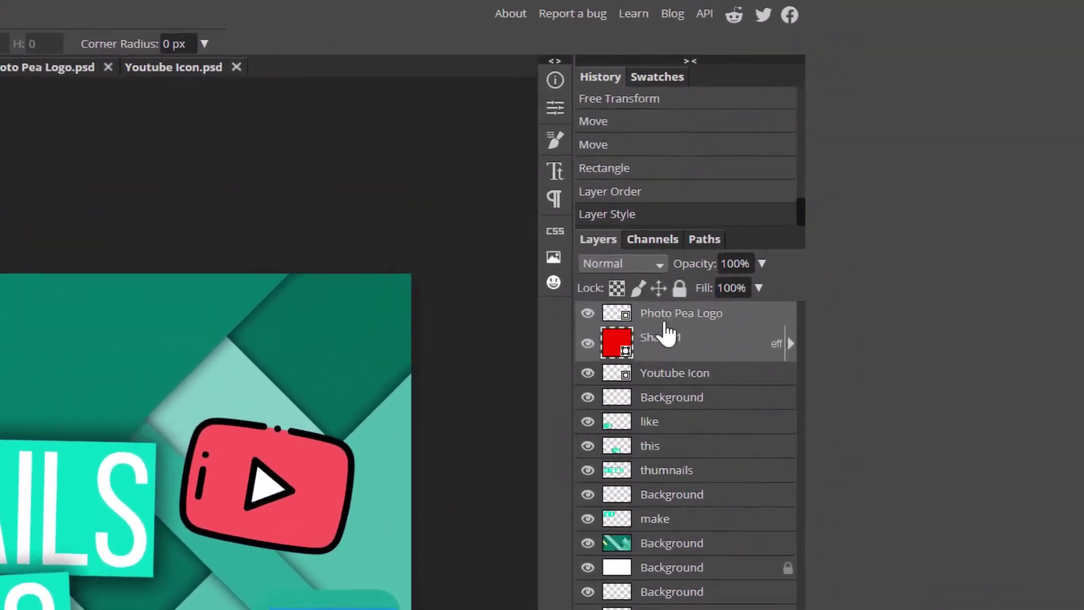
{"action": "right_click", "coordinate": [813, 210]}
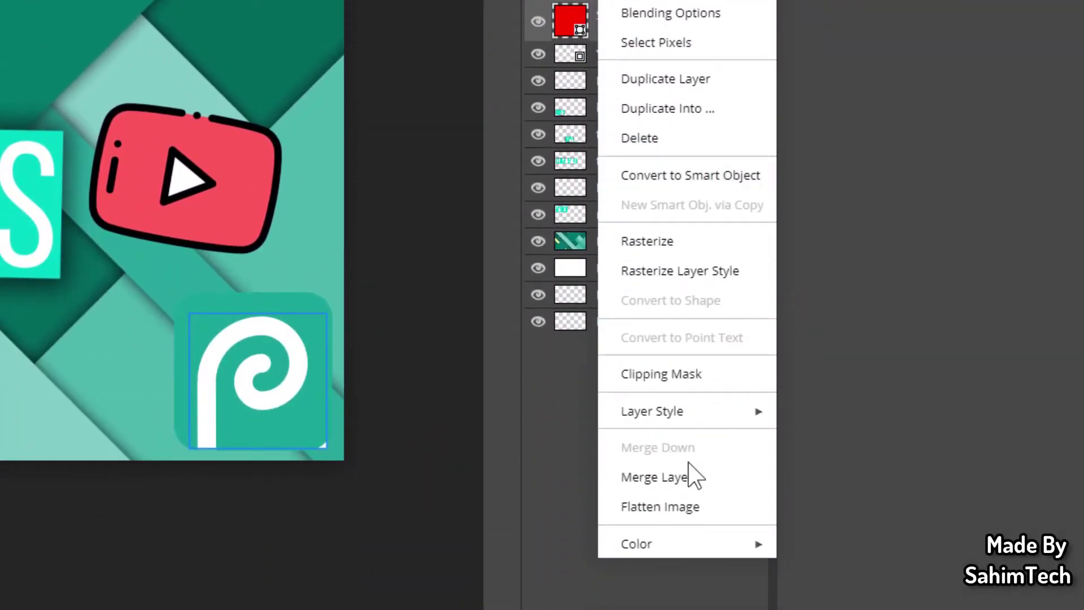
{"action": "left_click", "coordinate": [697, 482]}
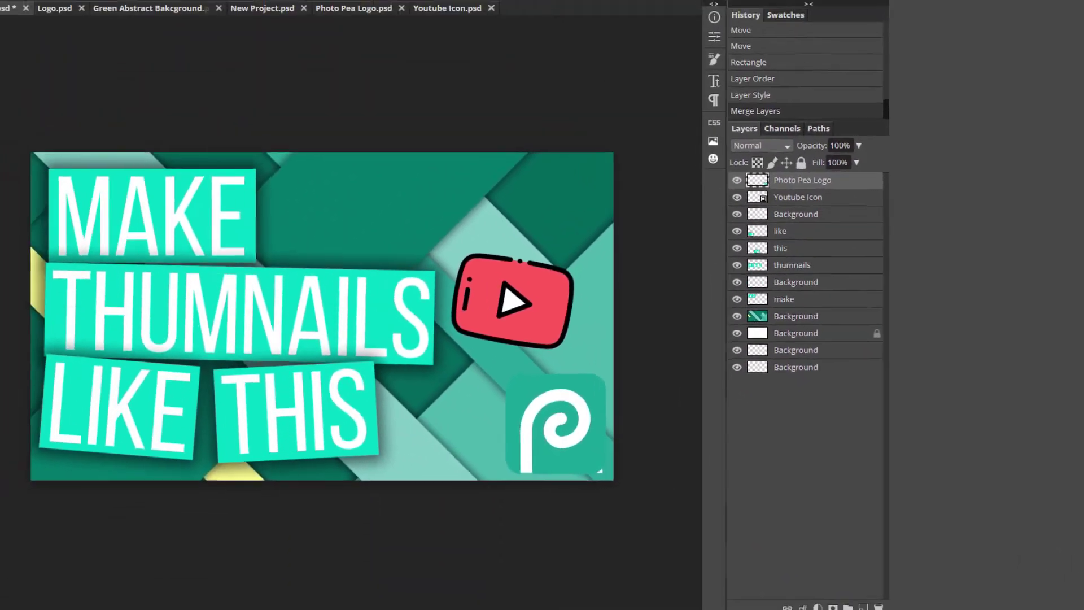
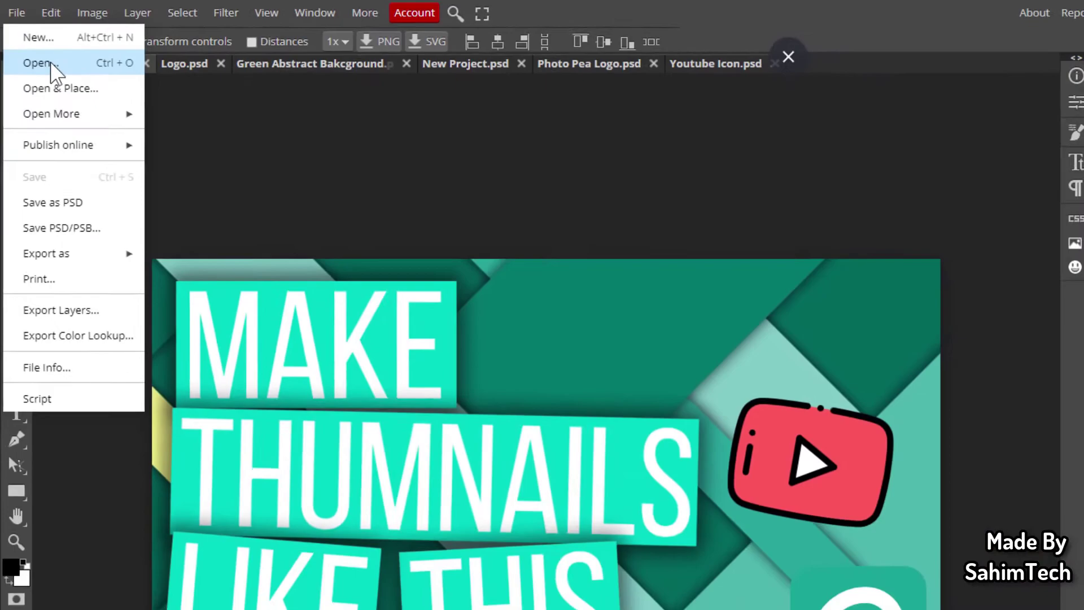
Place the New Project file from the Thumnail Tools folder into the thumbnail
{"action": "left_click", "coordinate": [993, 6]}
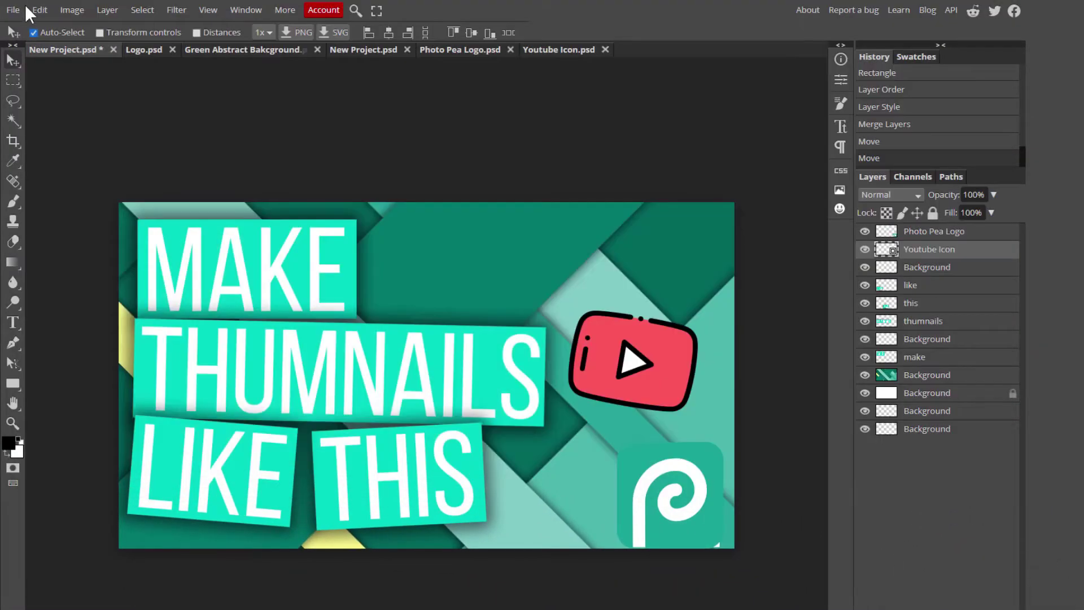
{"action": "left_click", "coordinate": [21, 9]}
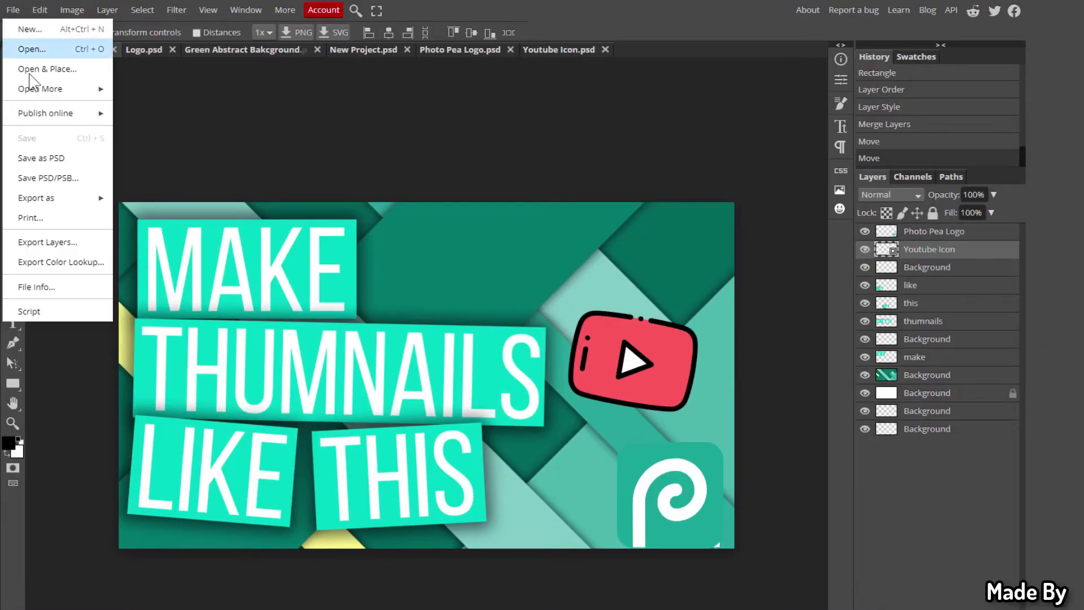
{"action": "left_click", "coordinate": [63, 69]}
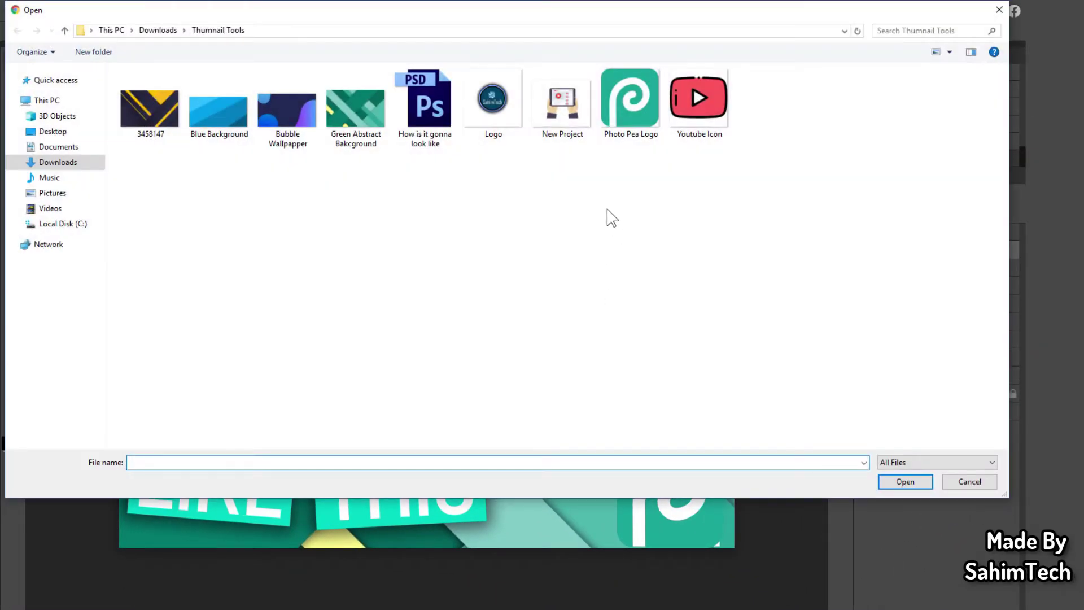
{"action": "left_click", "coordinate": [561, 138]}
{"action": "left_click_drag", "start_coordinate": [561, 138], "coordinate": [594, 188]}
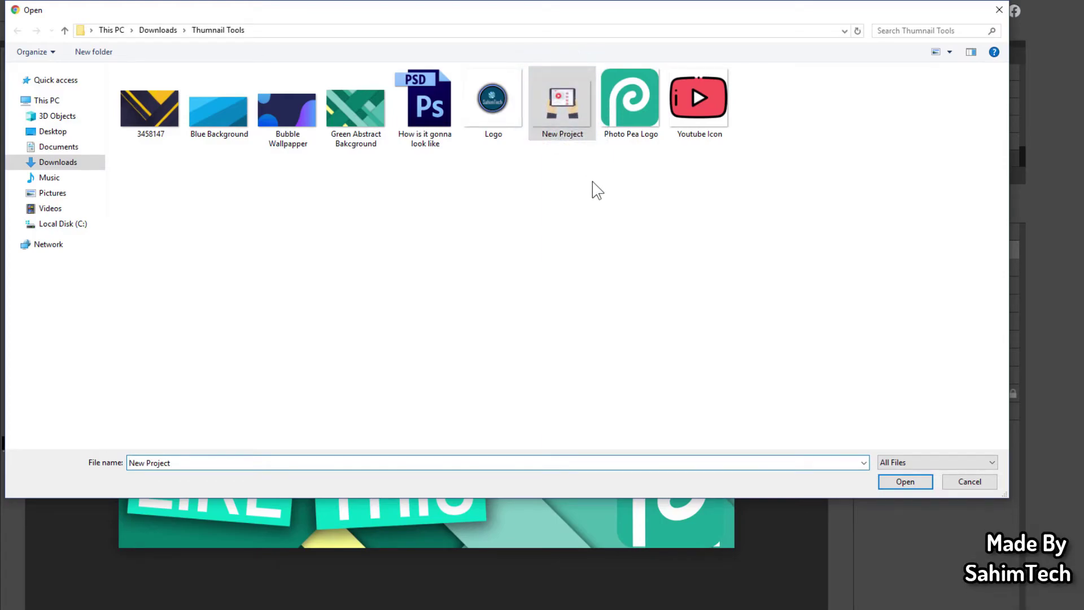
{"action": "left_click_drag", "start_coordinate": [562, 113], "coordinate": [576, 188]}
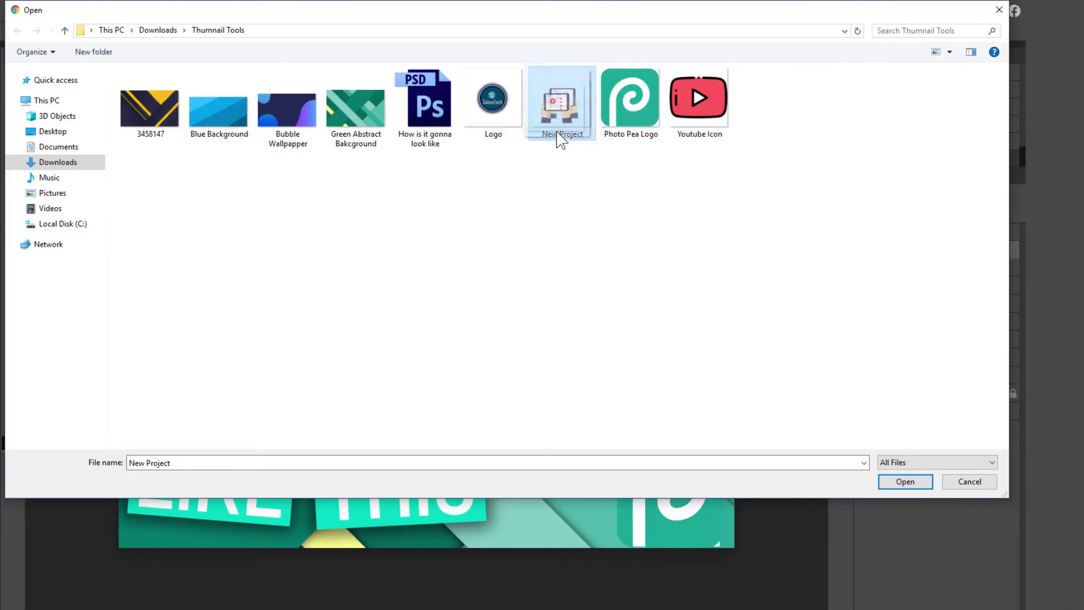
{"action": "left_click_drag", "start_coordinate": [594, 209], "coordinate": [546, 171]}
{"action": "left_click", "coordinate": [557, 102]}
{"action": "left_click", "coordinate": [905, 481]}
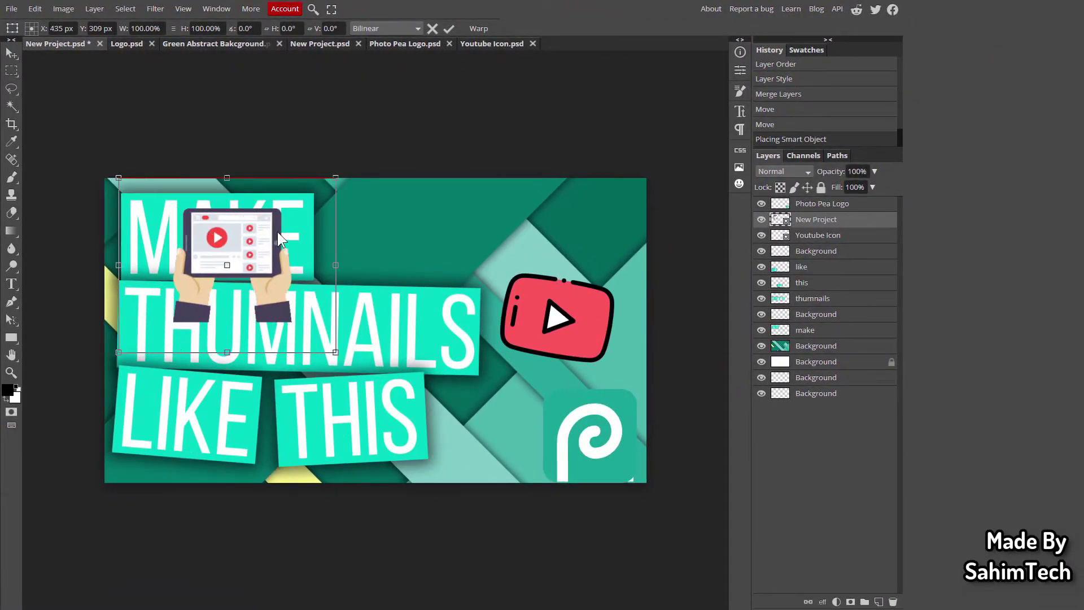
Scale the tablet-in-hands image to 92.85% and place it right of the MAKE box, just above THUMNAILS
{"action": "left_click_drag", "start_coordinate": [281, 237], "coordinate": [469, 223]}
{"action": "left_click_drag", "start_coordinate": [521, 164], "coordinate": [508, 177]}
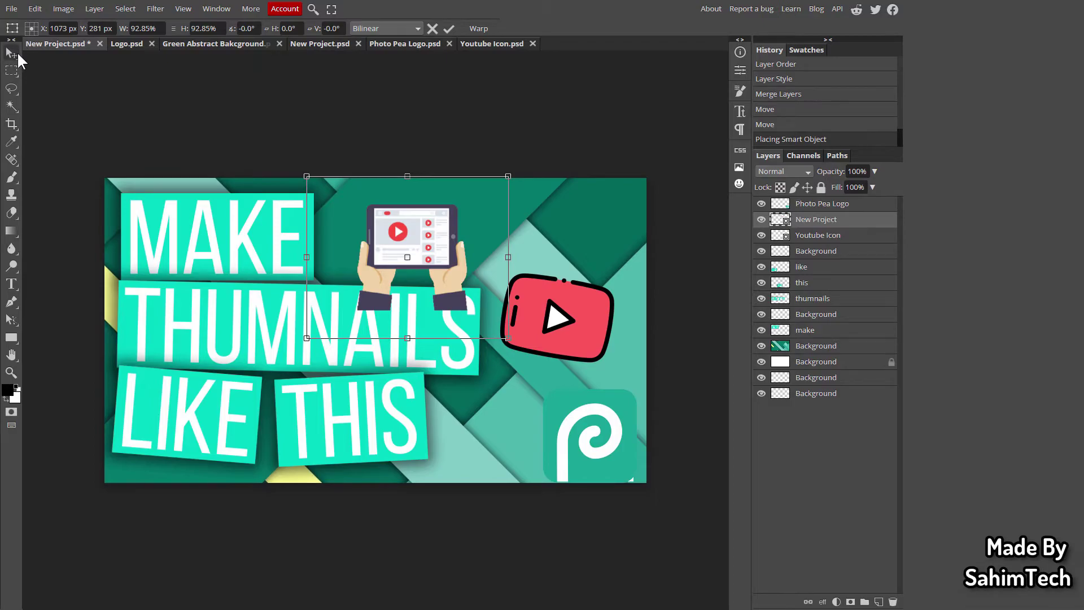
{"action": "key", "text": "Return"}
{"action": "left_click_drag", "start_coordinate": [418, 228], "coordinate": [418, 221]}
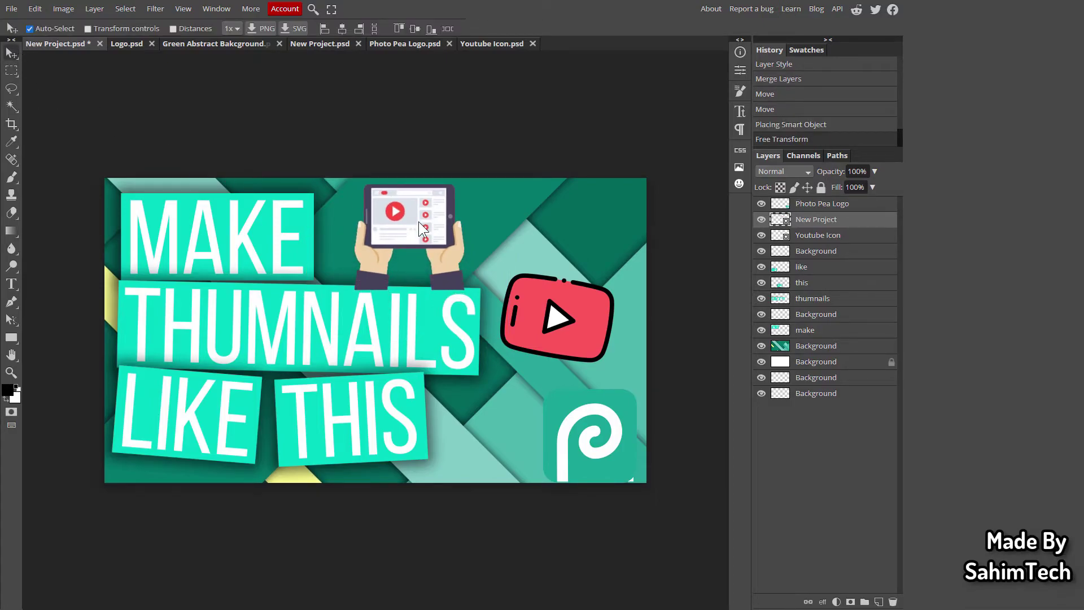
Tilt the tablet-in-hands image slightly clockwise
{"action": "key", "text": "ctrl+t"}
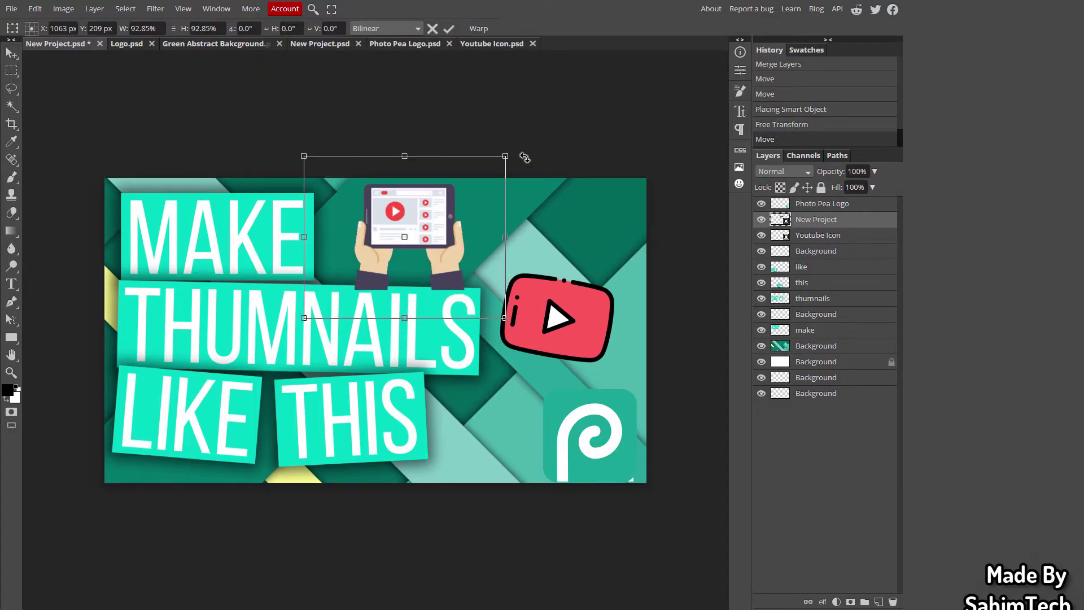
{"action": "left_click_drag", "start_coordinate": [525, 154], "coordinate": [533, 169]}
{"action": "left_click", "coordinate": [12, 53]}
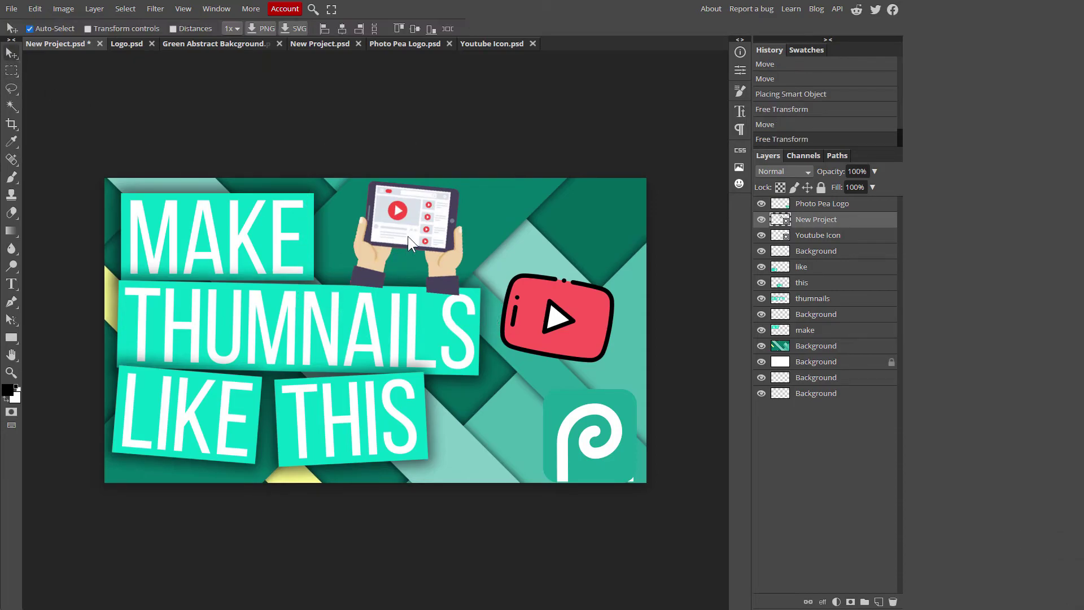
Shift the tablet-in-hands image slightly left and move its New Project layer below the make layer, just above the green background
{"action": "left_click", "coordinate": [401, 232]}
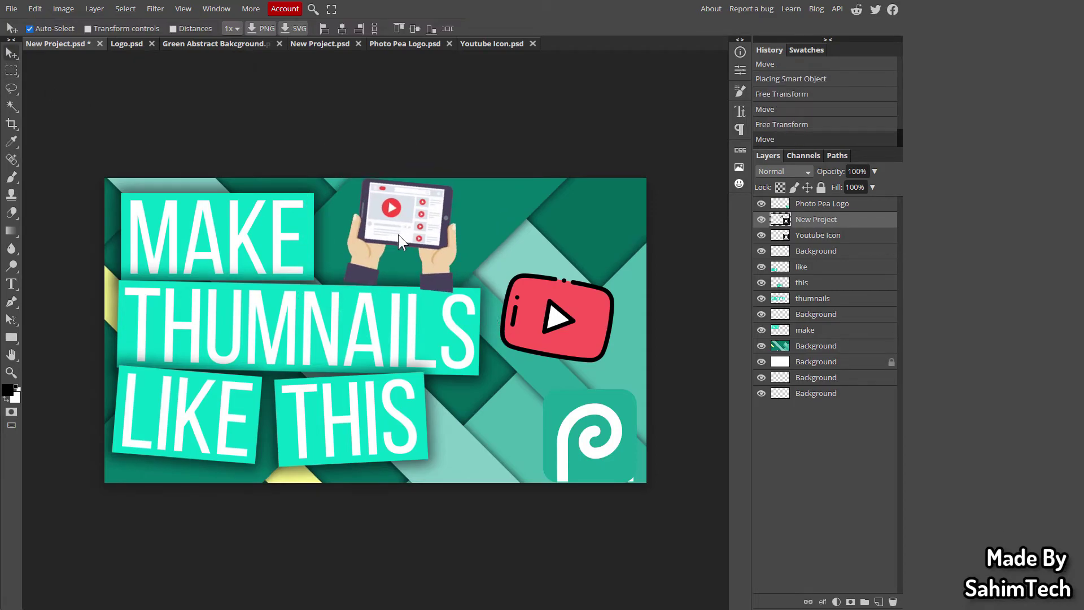
{"action": "key", "text": "shift+Left"}
{"action": "key", "text": "shift+Down"}
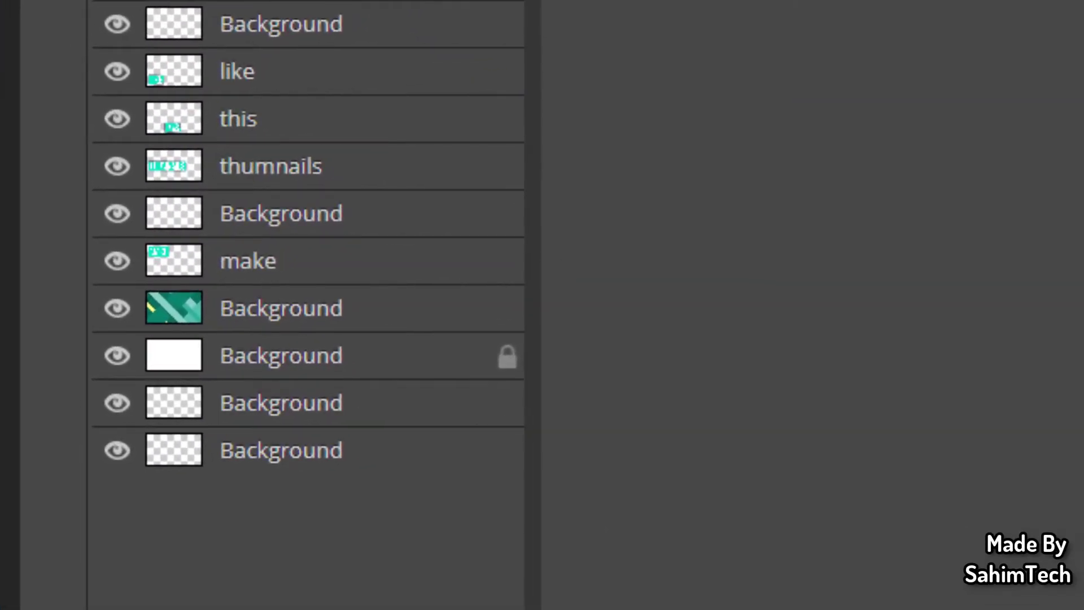
{"action": "left_click_drag", "start_coordinate": [338, 0], "coordinate": [375, 349]}
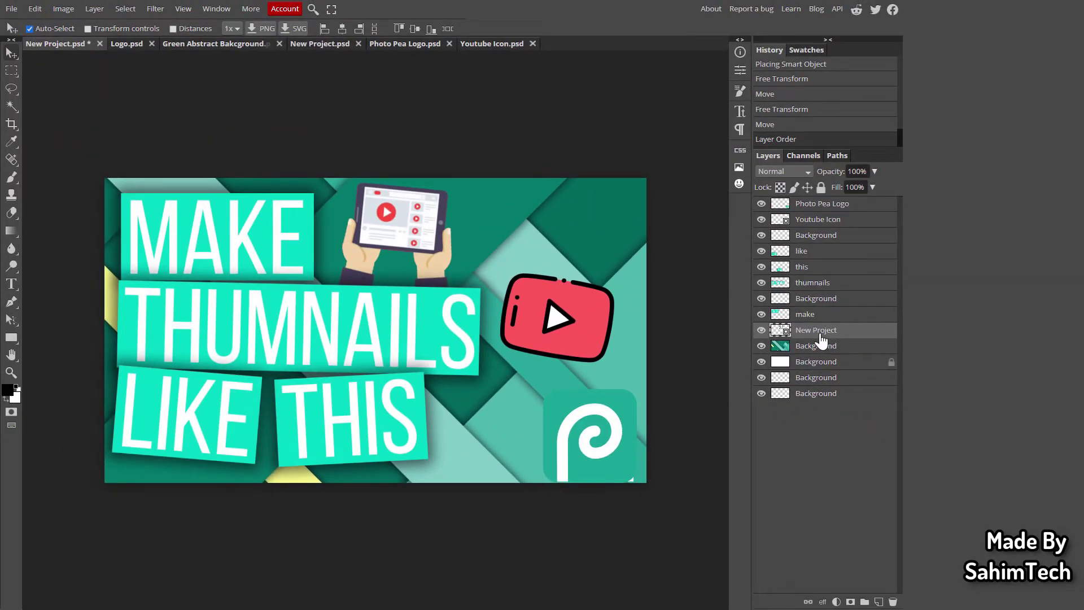
Move the YouTube icon slightly down and give it a Drop Shadow with a size of 79 px
{"action": "left_click_drag", "start_coordinate": [564, 317], "coordinate": [564, 325]}
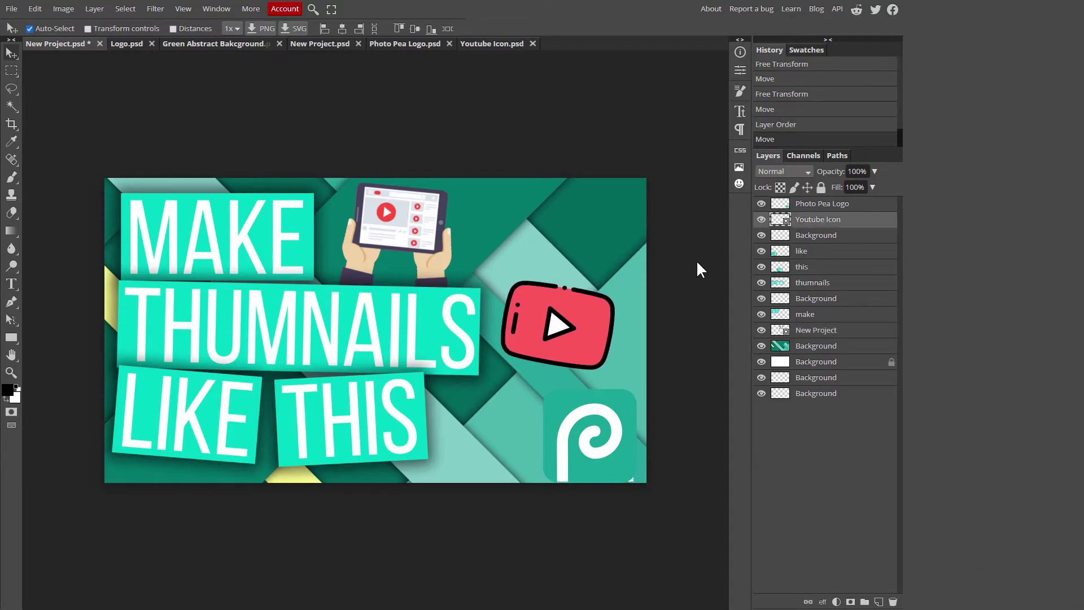
{"action": "right_click", "coordinate": [813, 223]}
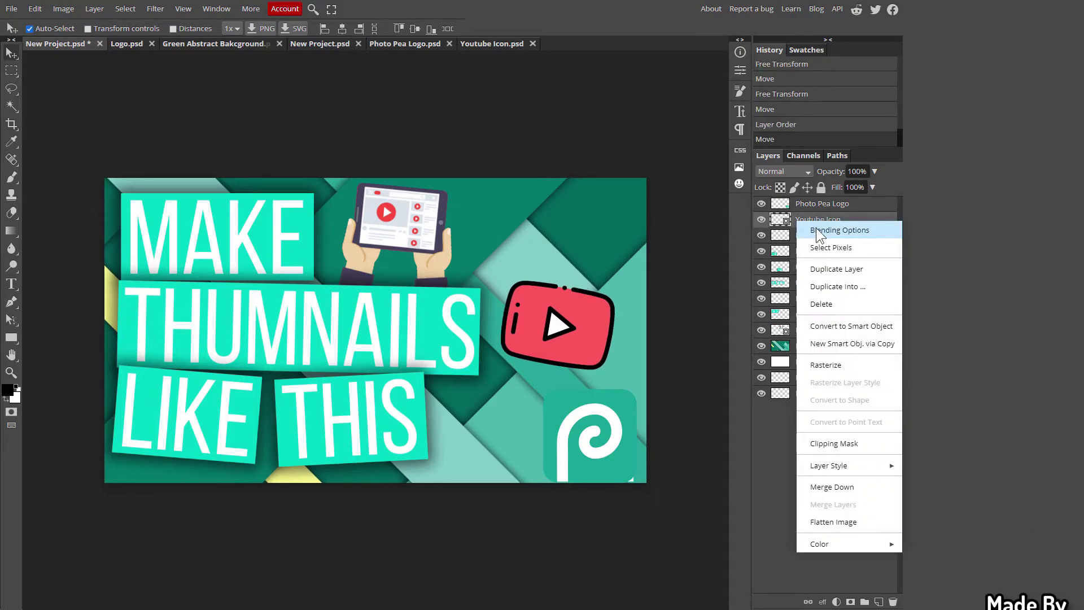
{"action": "left_click", "coordinate": [815, 228]}
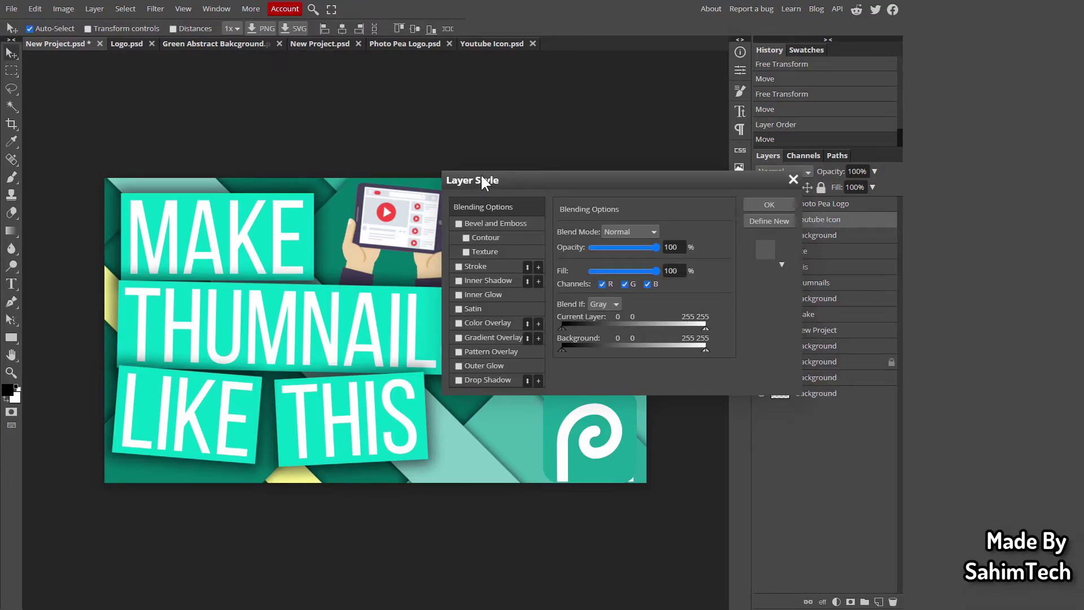
{"action": "left_click_drag", "start_coordinate": [481, 179], "coordinate": [660, 223]}
{"action": "left_click", "coordinate": [838, 414]}
{"action": "left_click", "coordinate": [703, 418]}
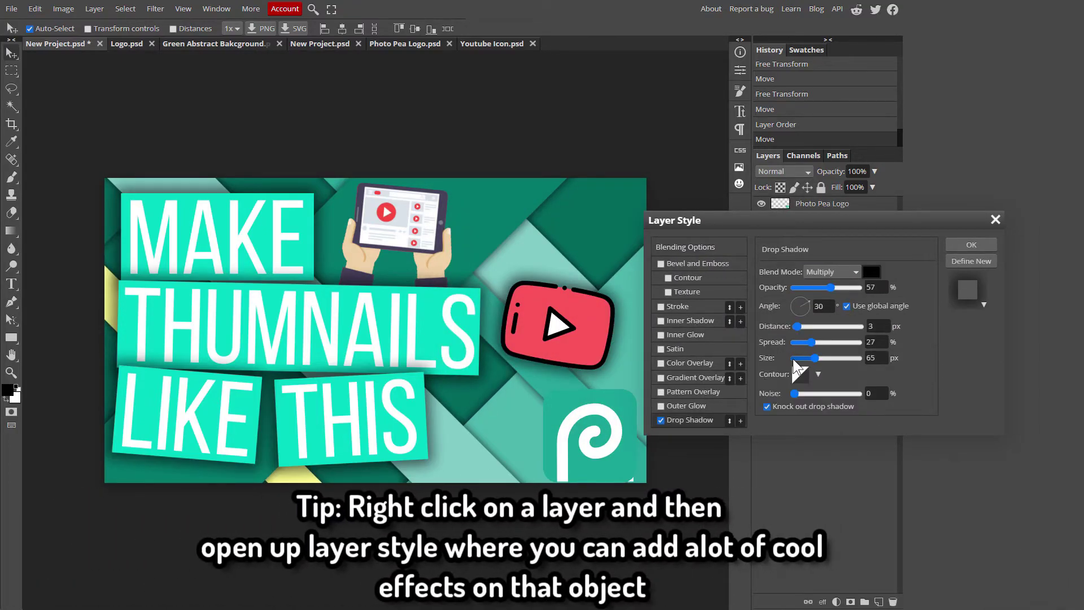
{"action": "mouse_move", "coordinate": [815, 358]}
{"action": "left_mouse_down"}
{"action": "mouse_move", "coordinate": [828, 354]}
{"action": "mouse_move", "coordinate": [819, 355]}
{"action": "left_mouse_up"}
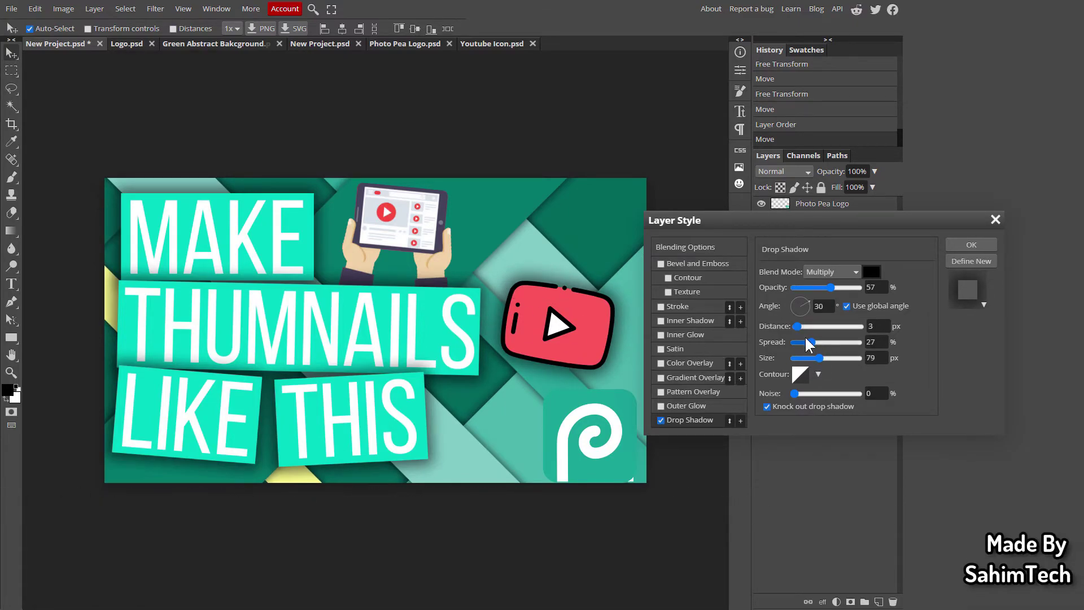
{"action": "left_click", "coordinate": [971, 245]}
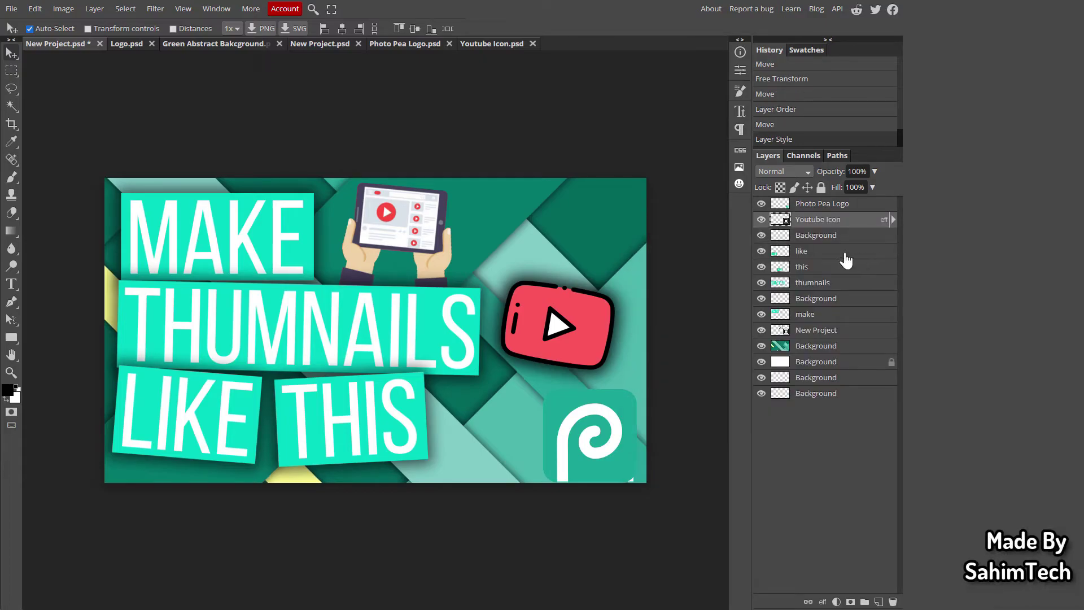
Copy the Youtube Icon layer's style and shift the icon slightly right
{"action": "right_click", "coordinate": [811, 223]}
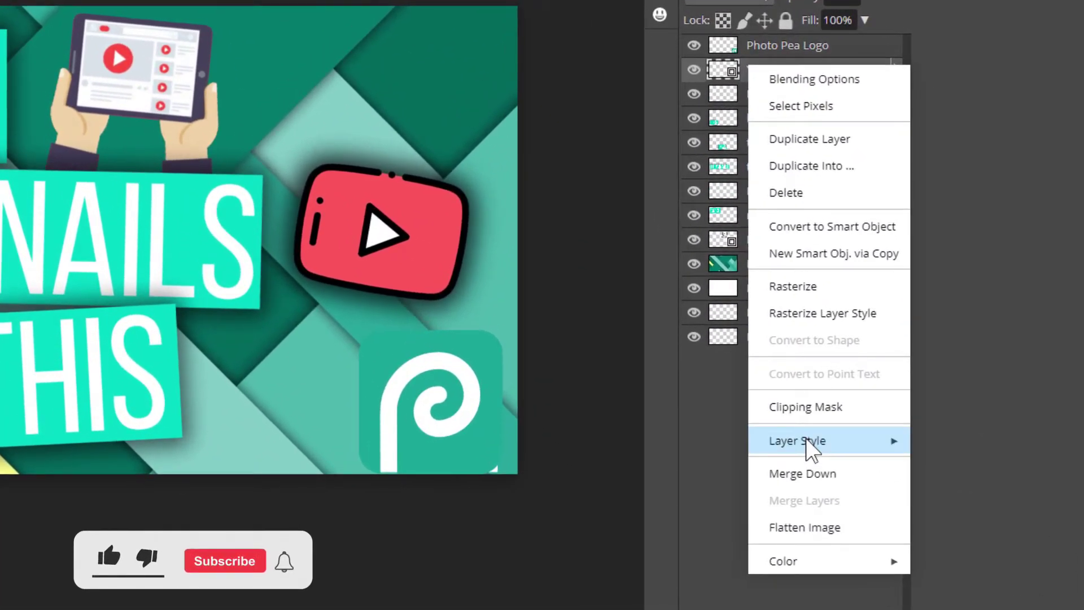
{"action": "mouse_move", "coordinate": [807, 433]}
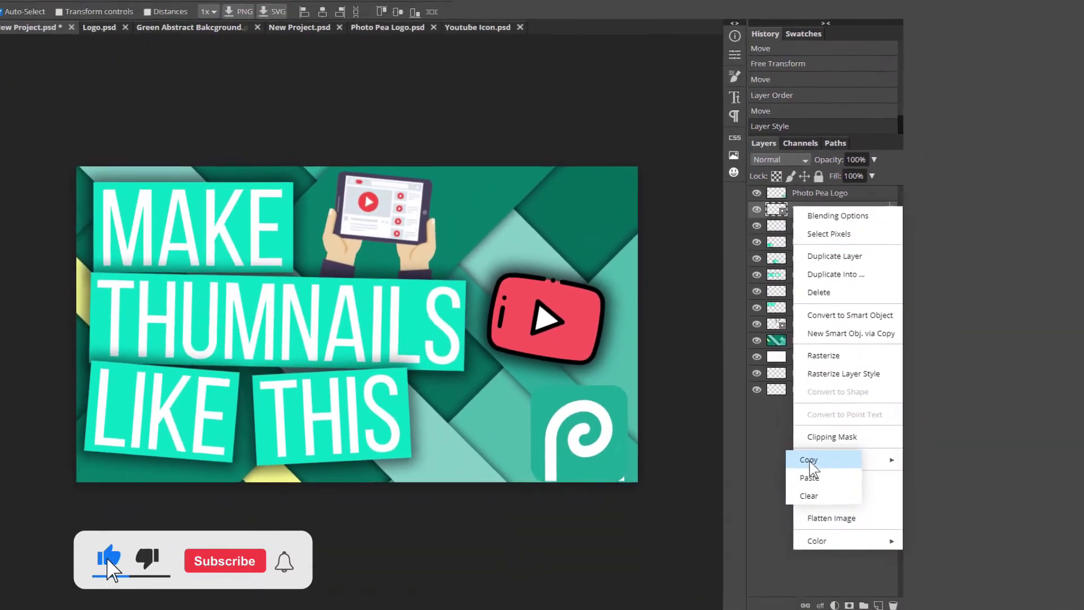
{"action": "left_click", "coordinate": [808, 460]}
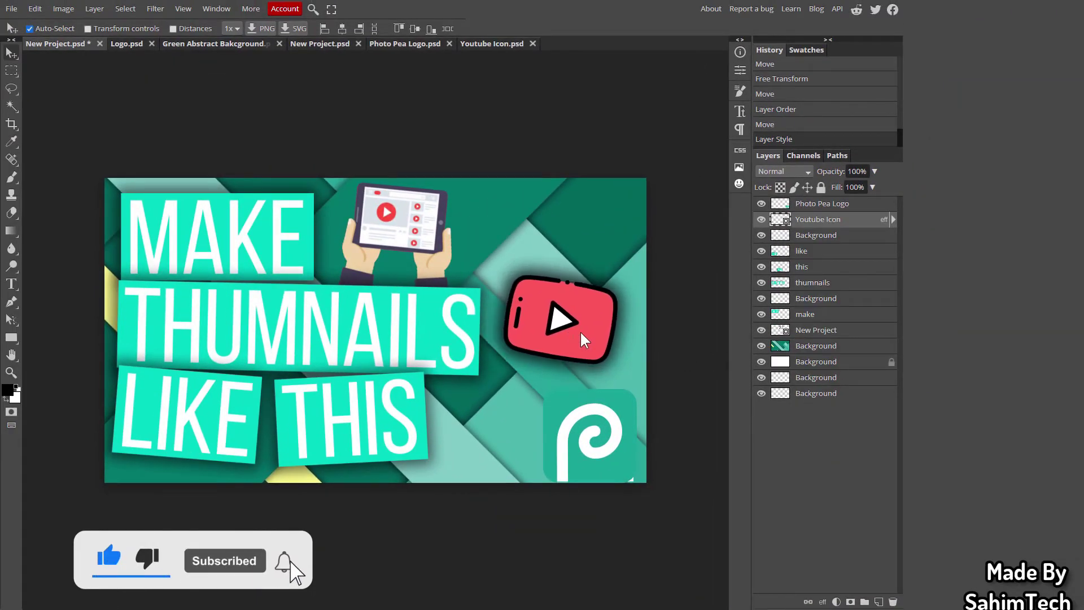
{"action": "left_click_drag", "start_coordinate": [581, 331], "coordinate": [577, 312]}
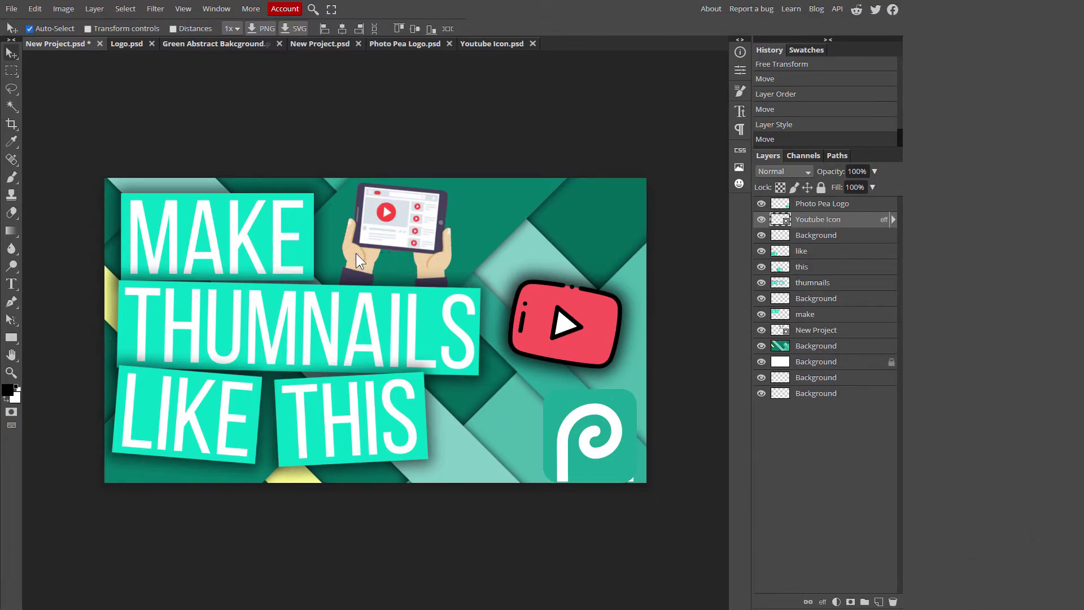
Reposition the tablet-in-hands image slightly to the right and paste the copied layer style onto its New Project layer
{"action": "left_click", "coordinate": [405, 223]}
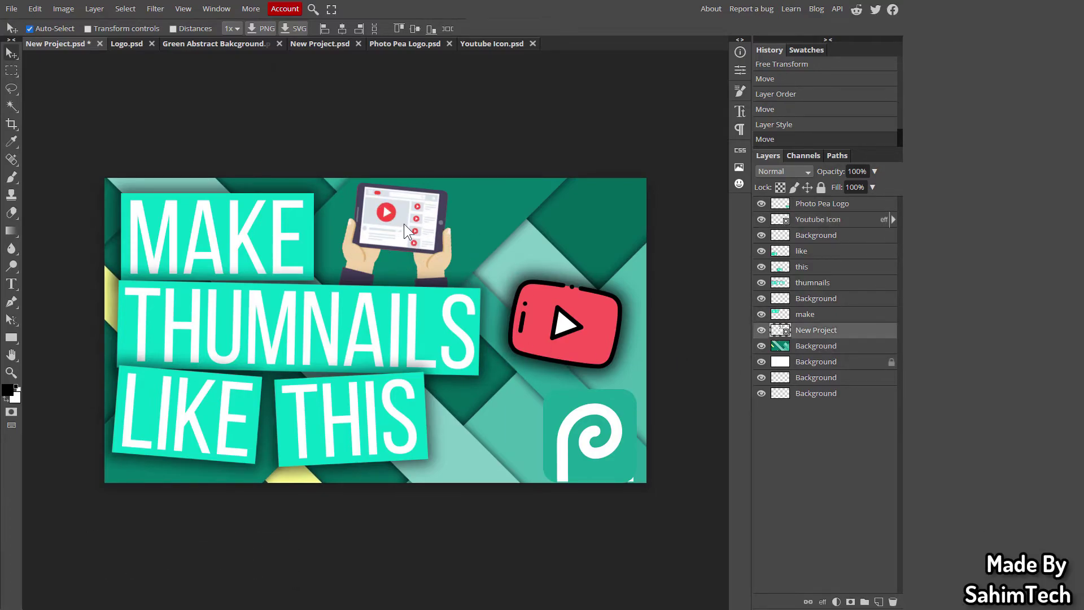
{"action": "left_click_drag", "start_coordinate": [414, 205], "coordinate": [417, 215]}
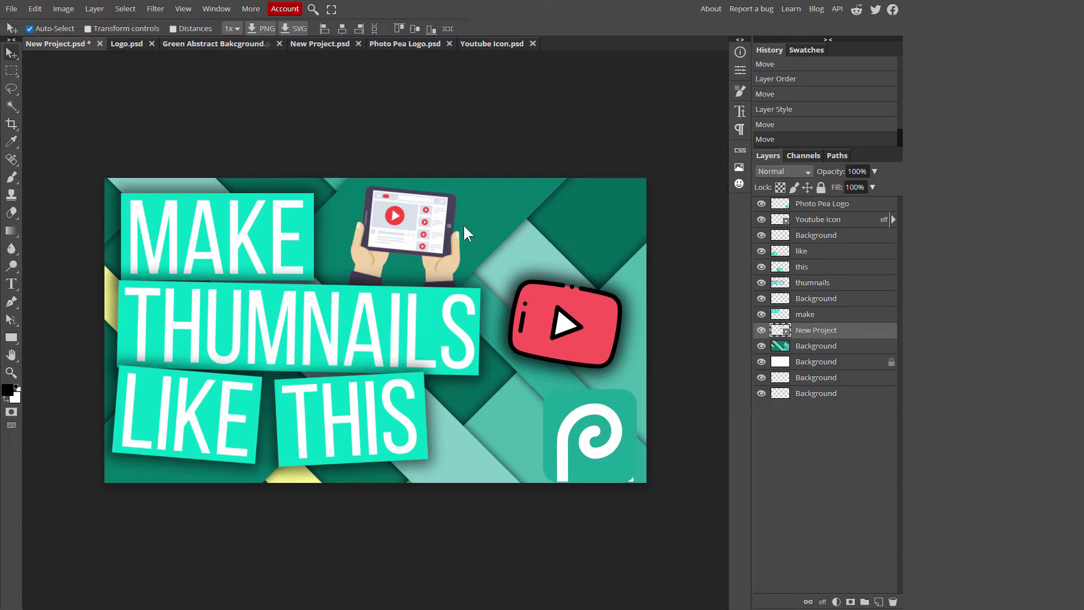
{"action": "right_click", "coordinate": [823, 332]}
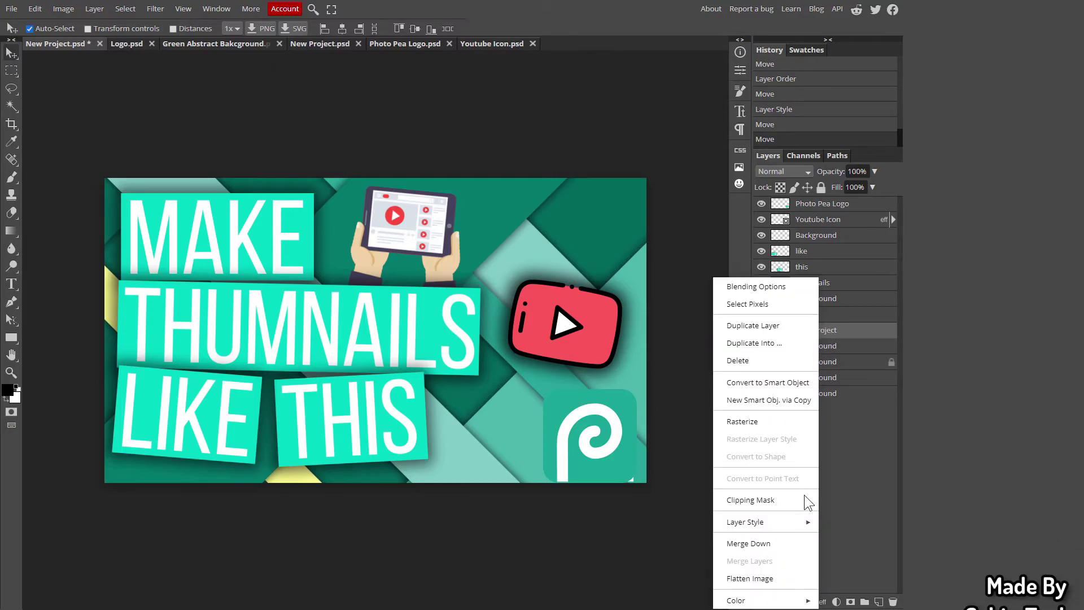
{"action": "mouse_move", "coordinate": [793, 523]}
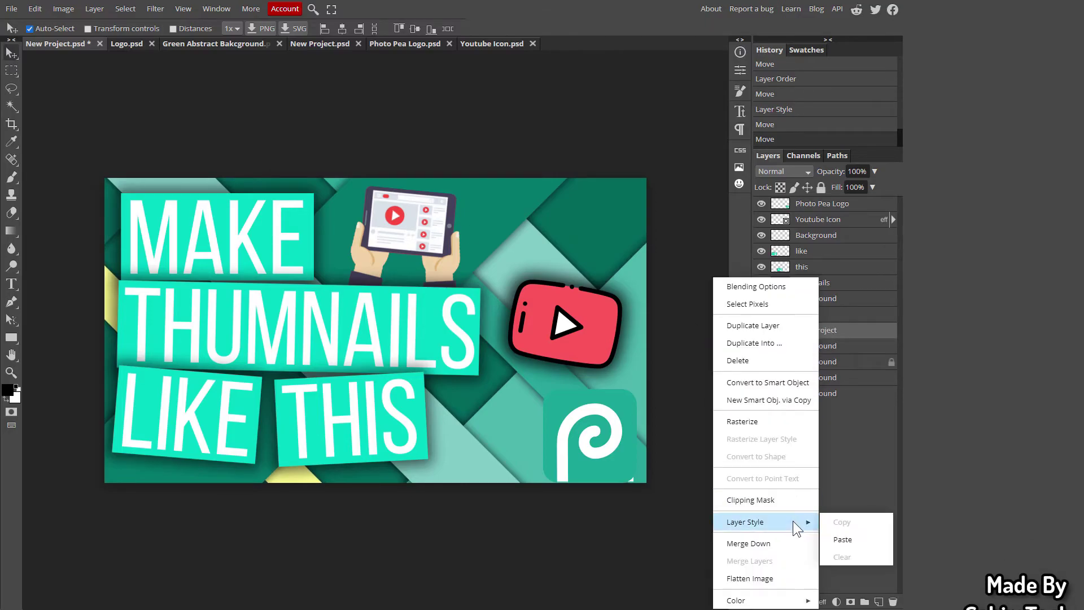
{"action": "left_click", "coordinate": [842, 540]}
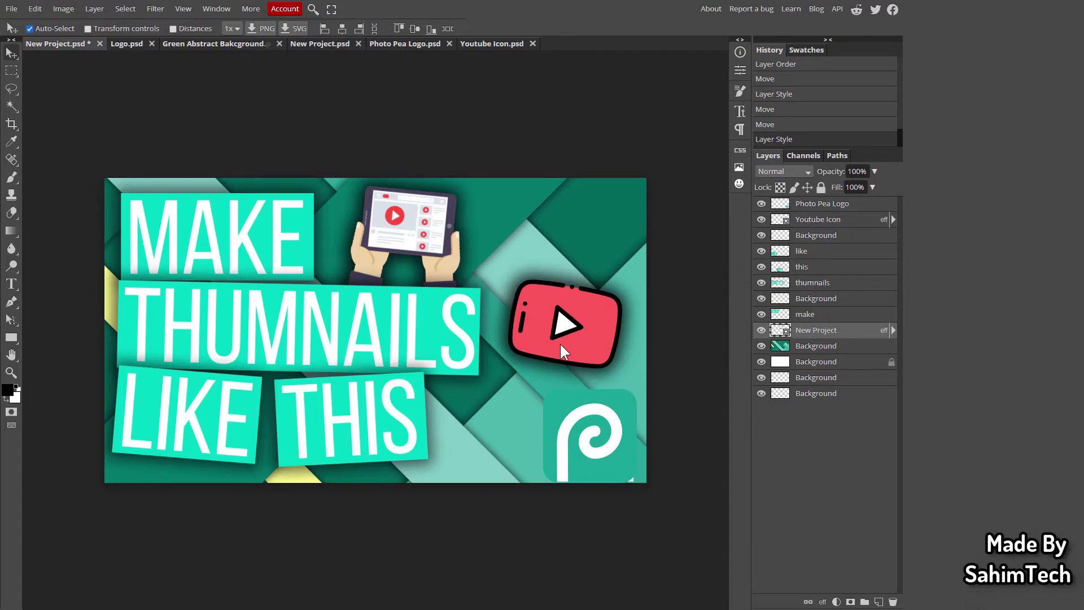
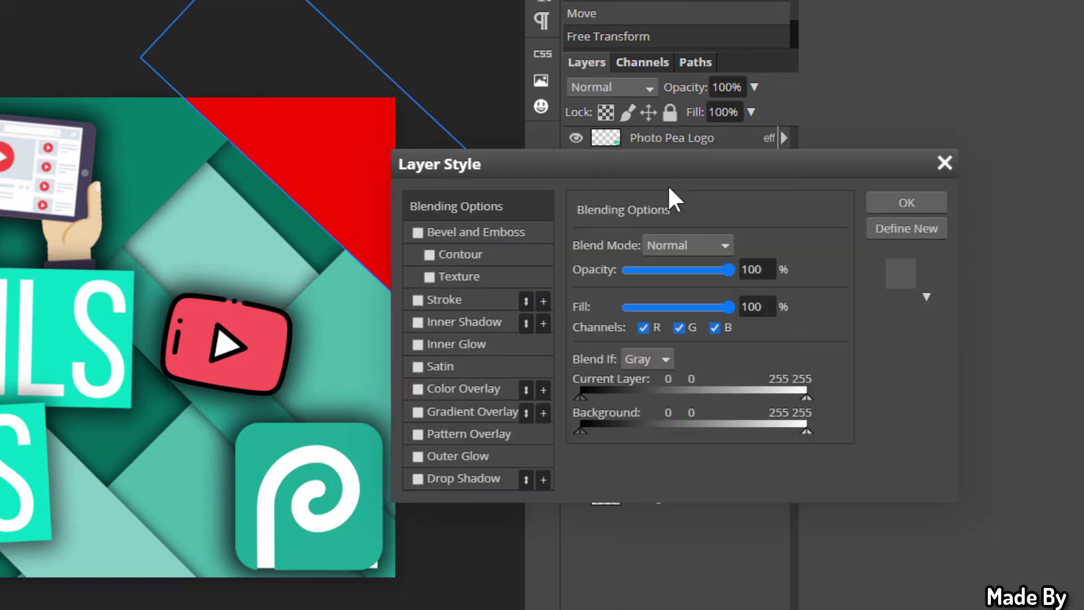
Give the red rectangle across the canvas's upper-right corner a white Color Overlay and a Drop Shadow with 79% opacity and 79 px size
{"action": "left_click", "coordinate": [418, 387]}
{"action": "left_click", "coordinate": [463, 387]}
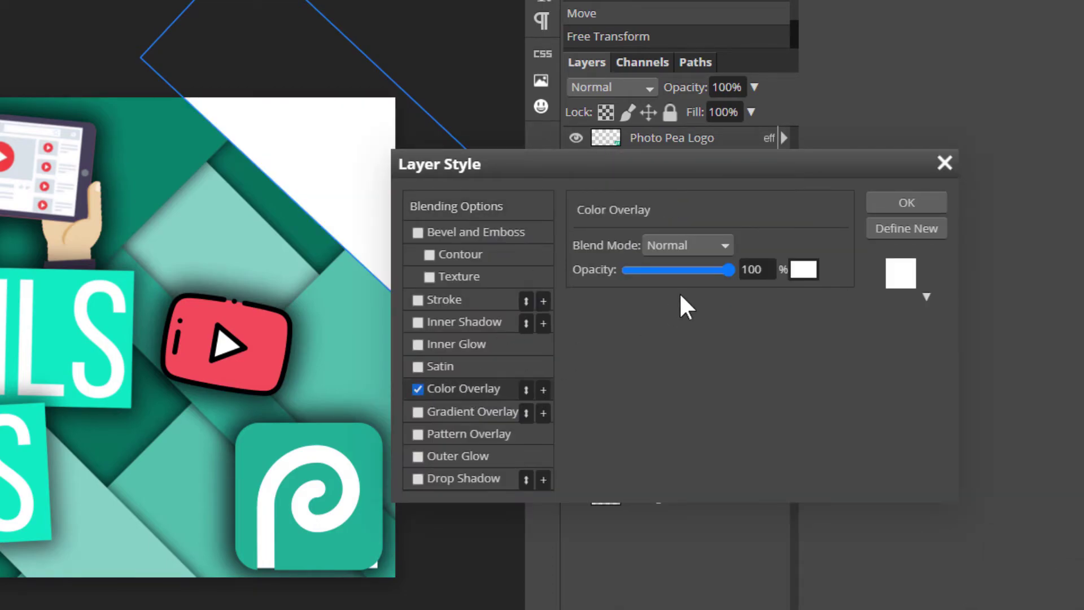
{"action": "left_click", "coordinate": [418, 479]}
{"action": "left_click", "coordinate": [440, 478]}
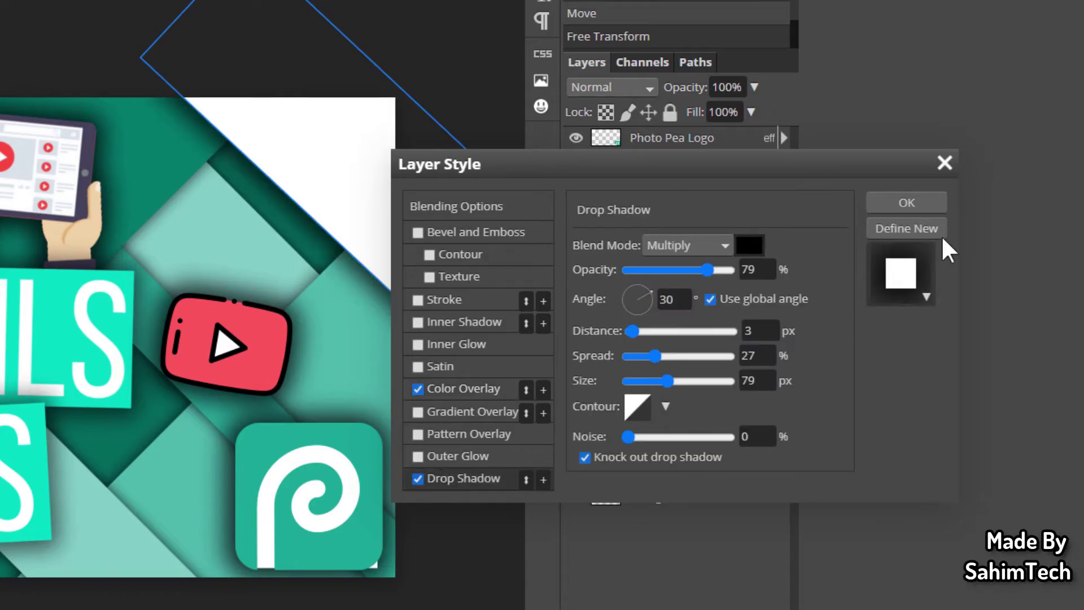
{"action": "left_click", "coordinate": [906, 202]}
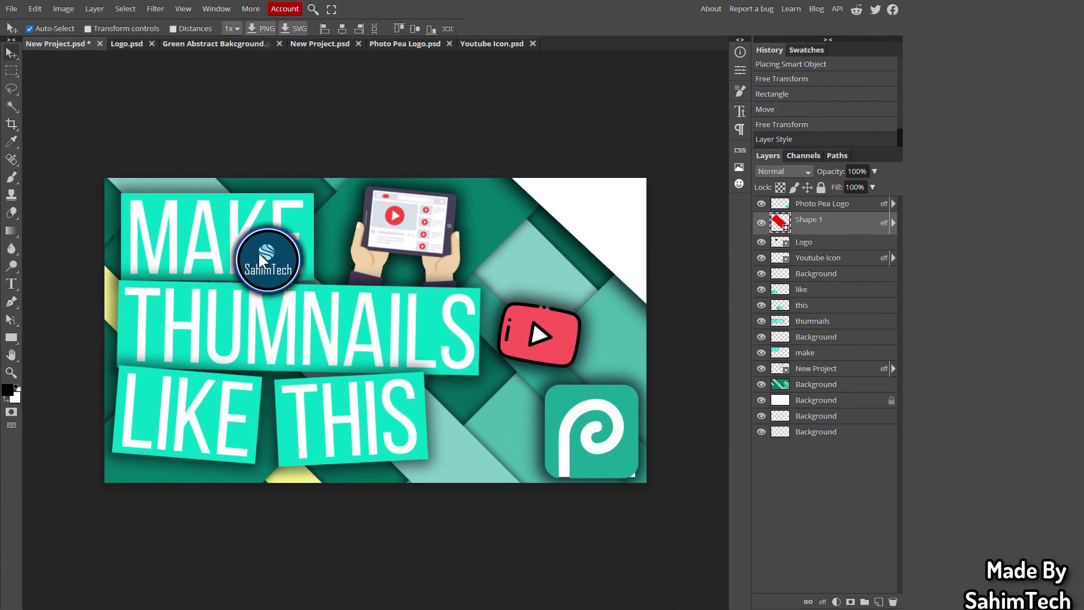
Bring the Logo layer to the top of the layer order and place the round SahimTech logo on the white corner
{"action": "left_click_drag", "start_coordinate": [258, 252], "coordinate": [523, 262]}
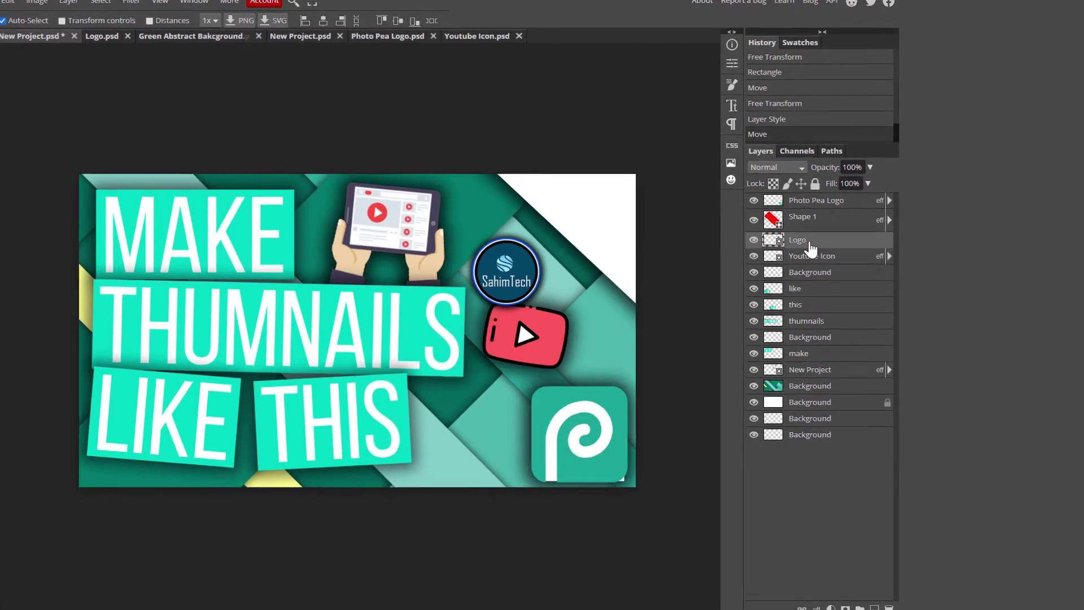
{"action": "left_click_drag", "start_coordinate": [811, 248], "coordinate": [812, 202]}
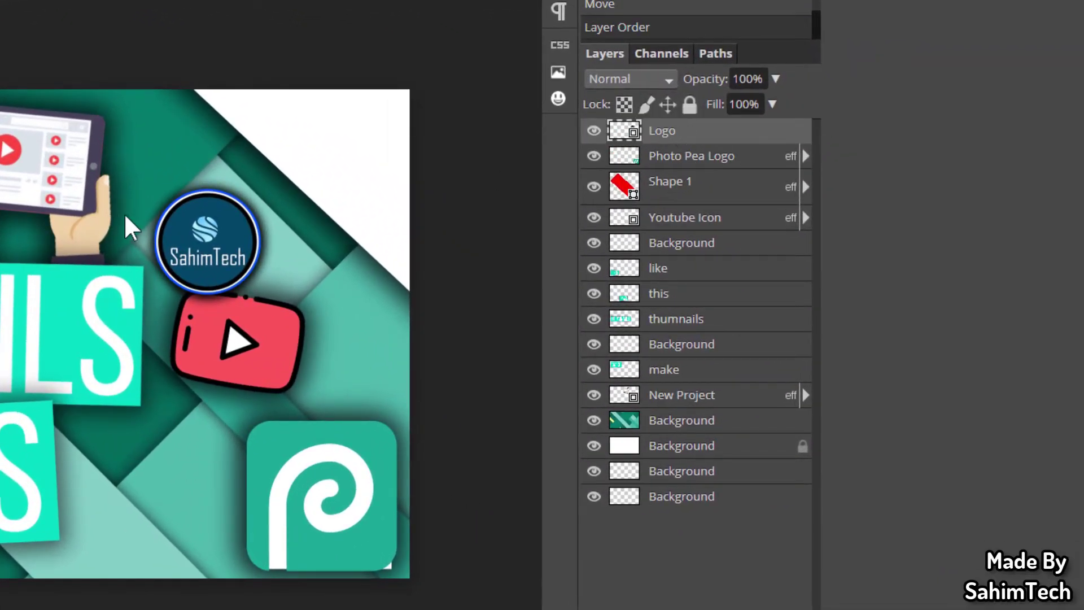
{"action": "left_click_drag", "start_coordinate": [178, 238], "coordinate": [316, 140]}
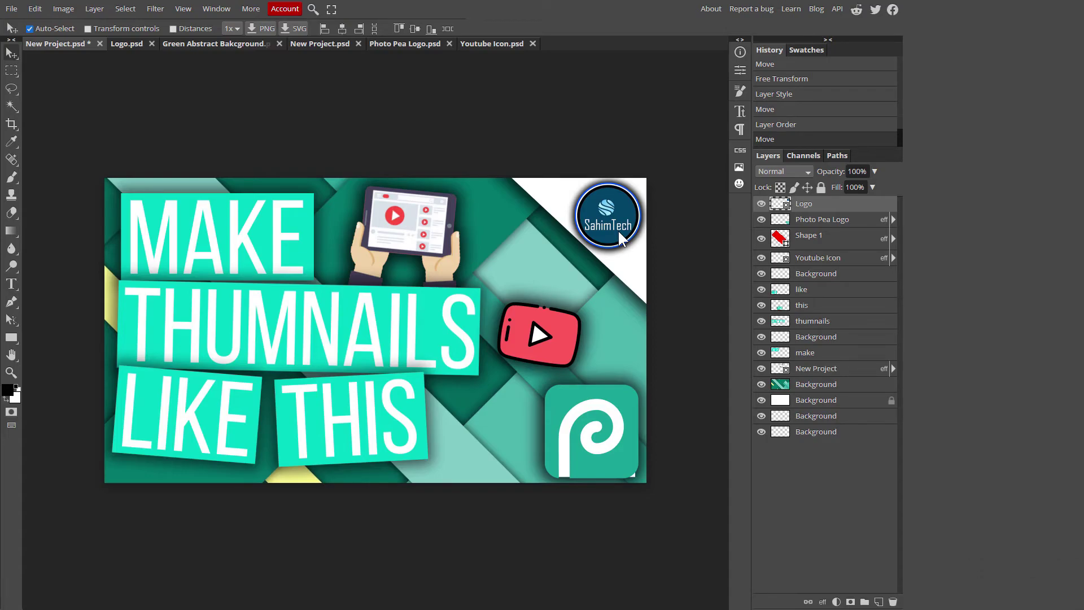
Leave full screen, switch to Photoshop to examine how its Color, Swatches, Layers and Channels panels are arranged, and return to Photopea
{"action": "key", "text": "F11"}
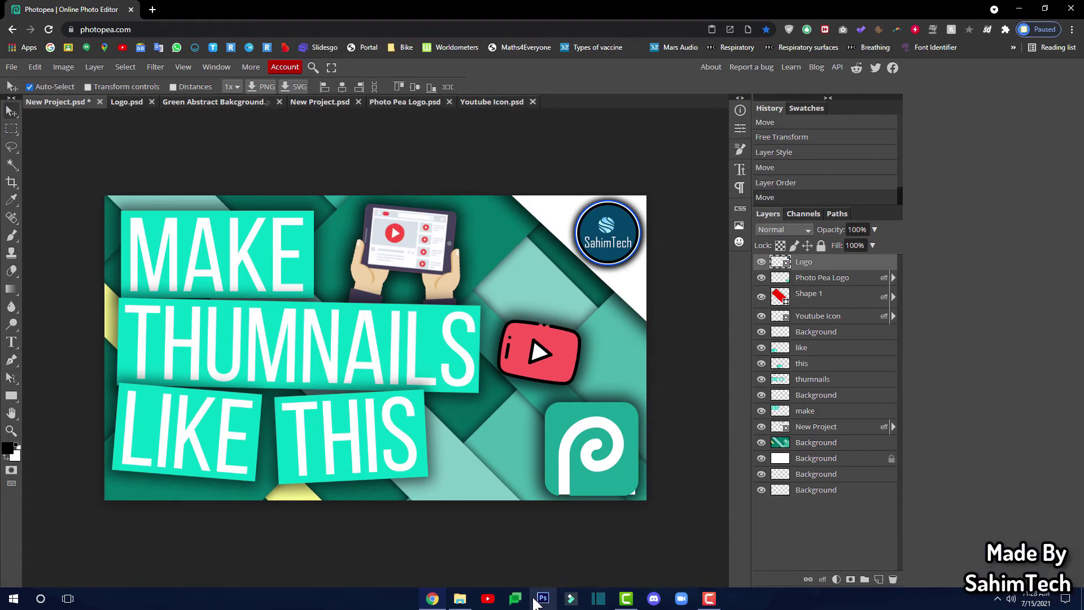
{"action": "left_click", "coordinate": [540, 599]}
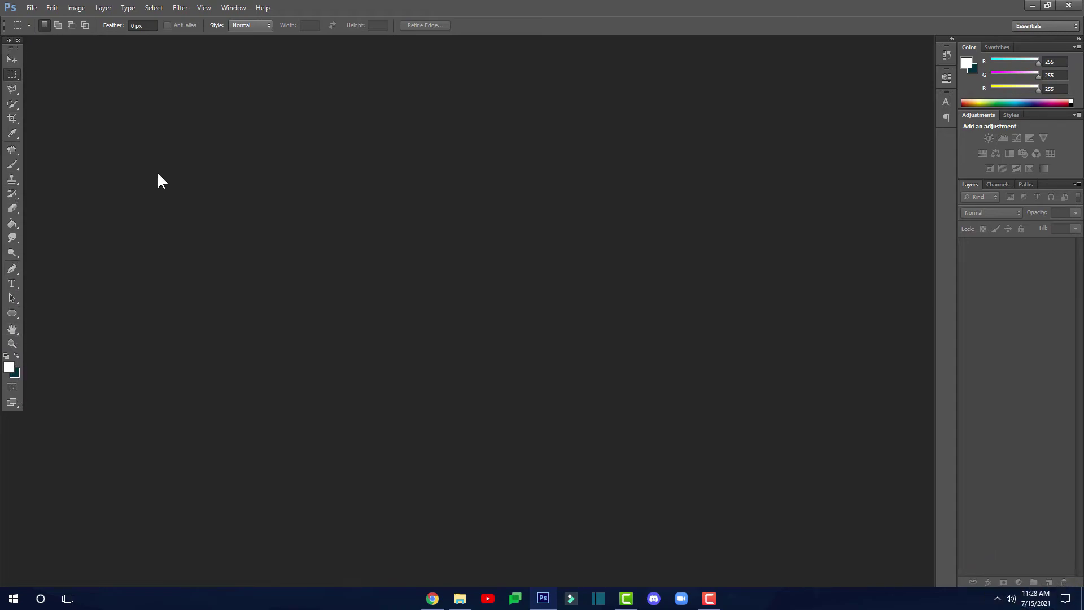
{"action": "left_click", "coordinate": [998, 185]}
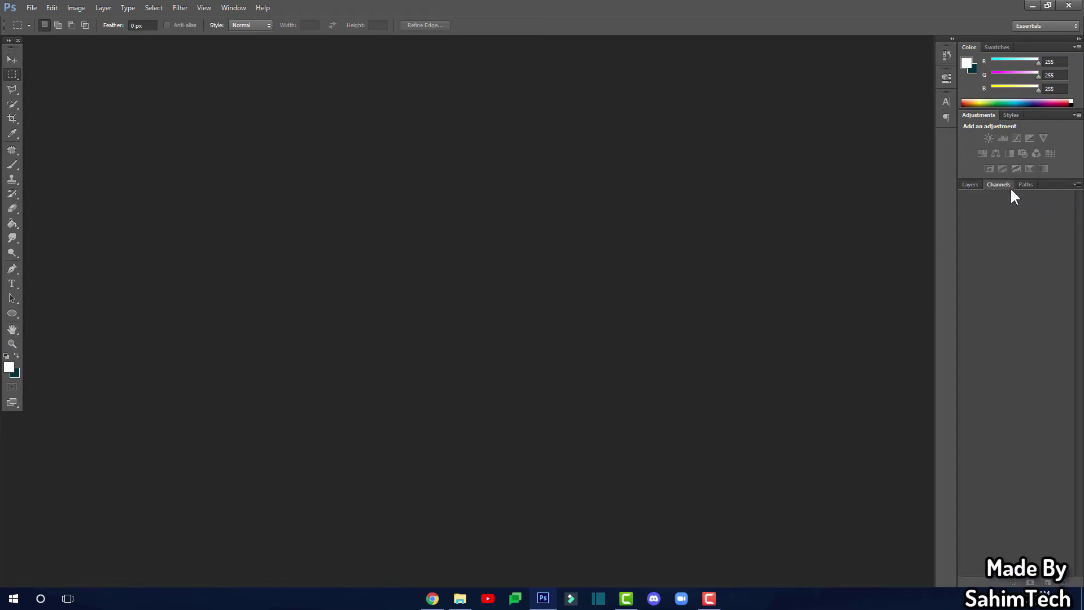
{"action": "left_click", "coordinate": [971, 185]}
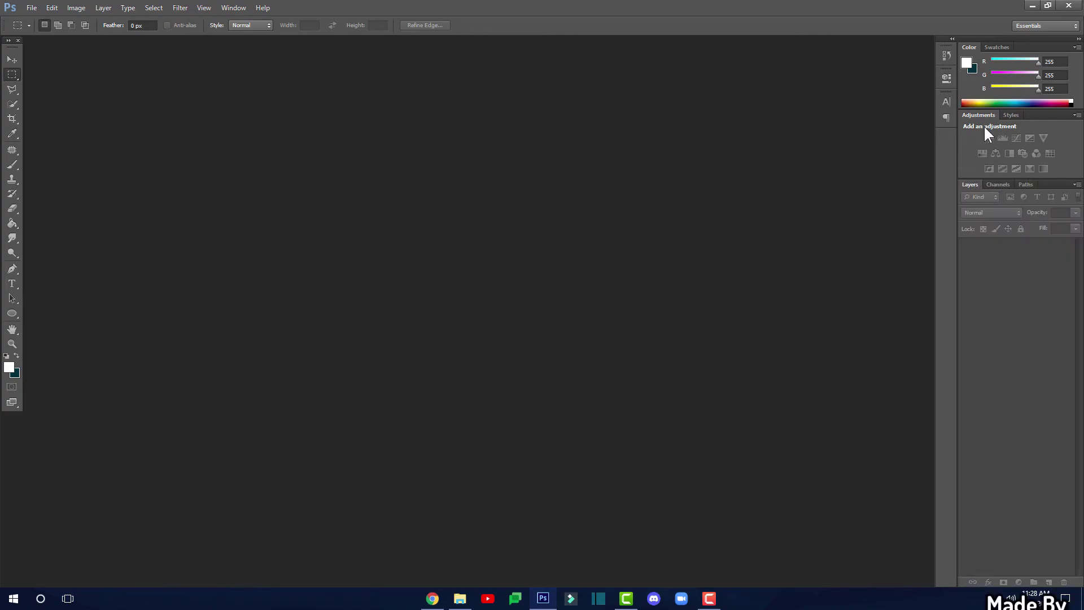
{"action": "left_click", "coordinate": [990, 47]}
{"action": "left_click", "coordinate": [972, 46]}
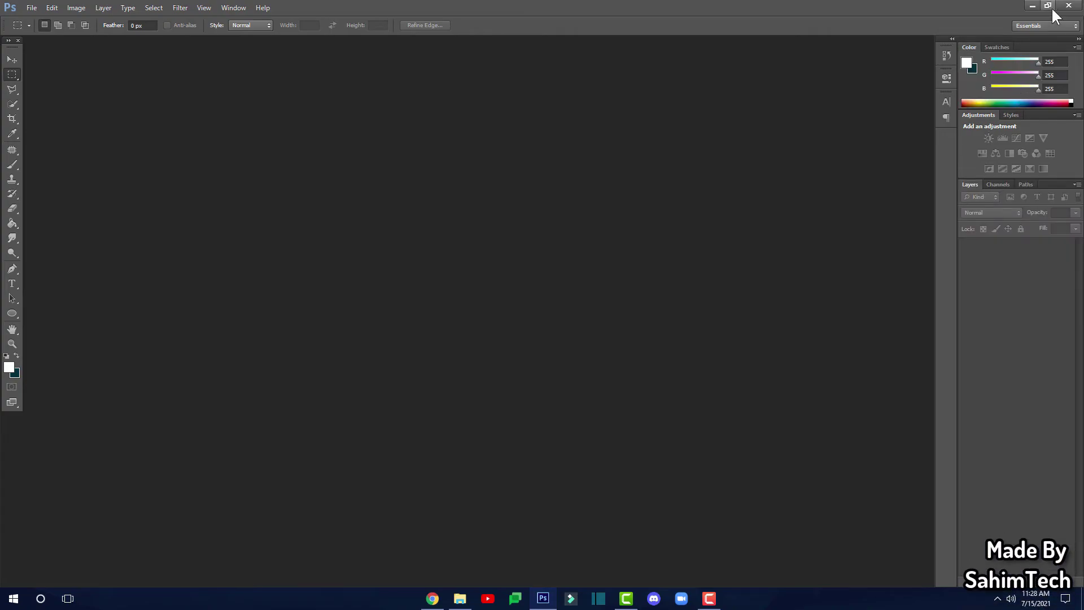
{"action": "left_click", "coordinate": [1032, 6]}
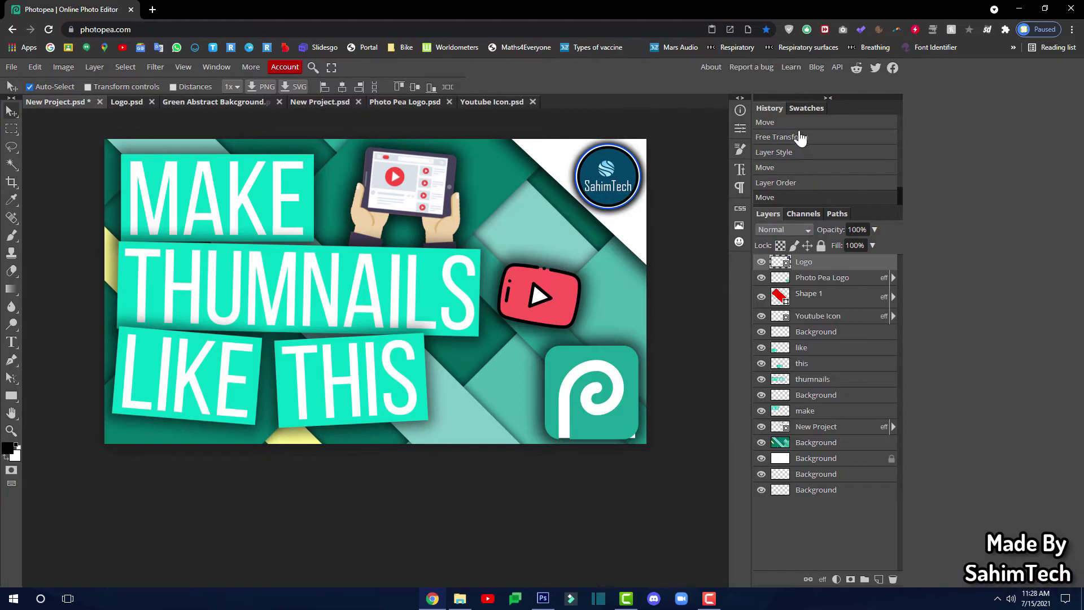
Show the Color panel and place it between History and Swatches
{"action": "left_click", "coordinate": [806, 110]}
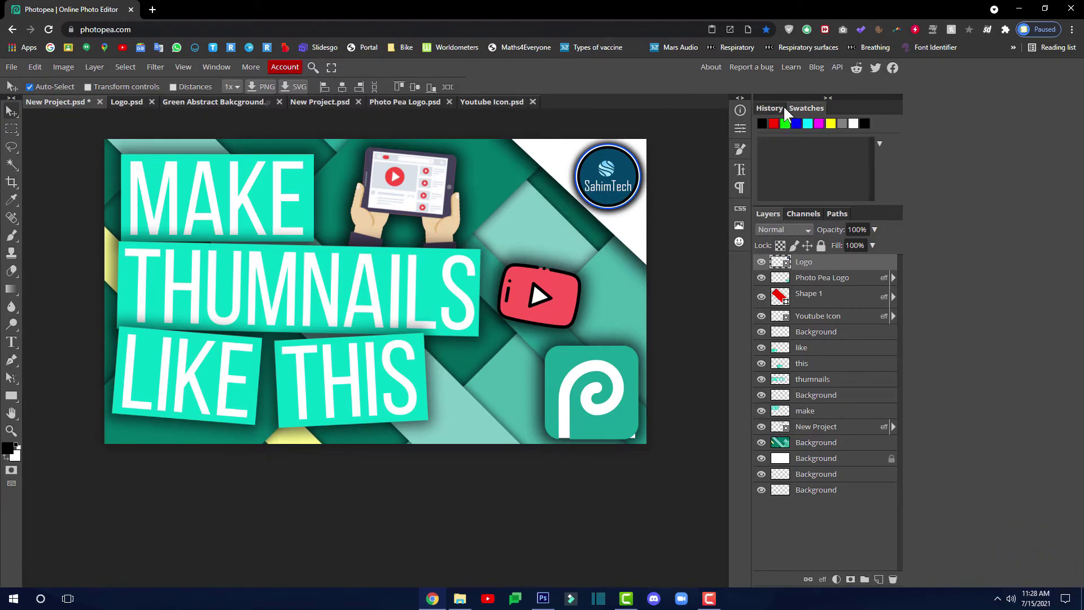
{"action": "left_click", "coordinate": [774, 107]}
{"action": "left_click", "coordinate": [790, 108]}
{"action": "left_click", "coordinate": [773, 108]}
{"action": "left_click", "coordinate": [216, 68]}
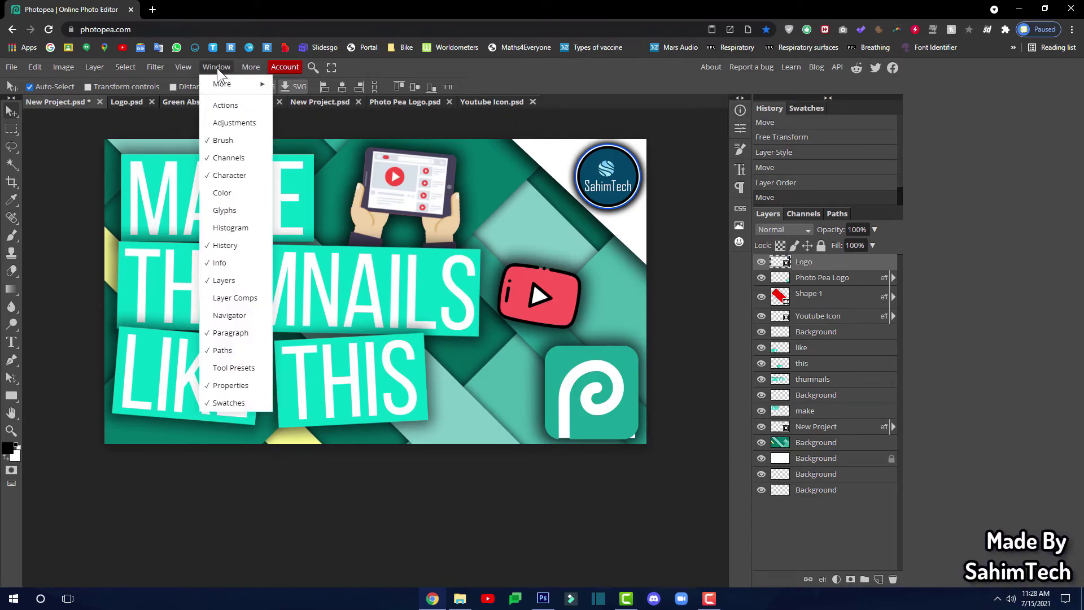
{"action": "left_click", "coordinate": [235, 193]}
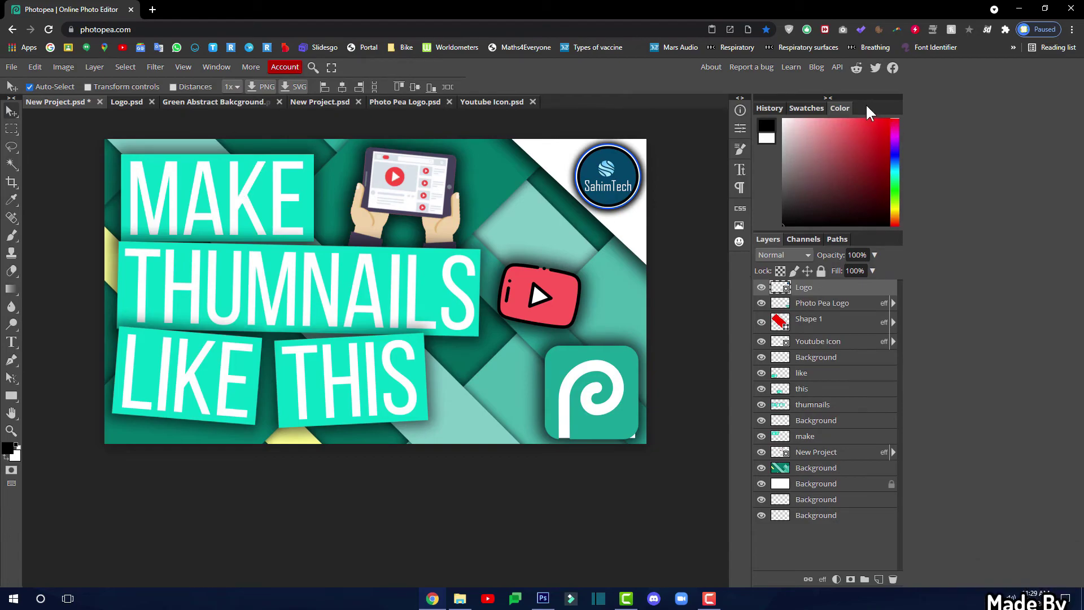
{"action": "left_click_drag", "start_coordinate": [843, 106], "coordinate": [779, 111]}
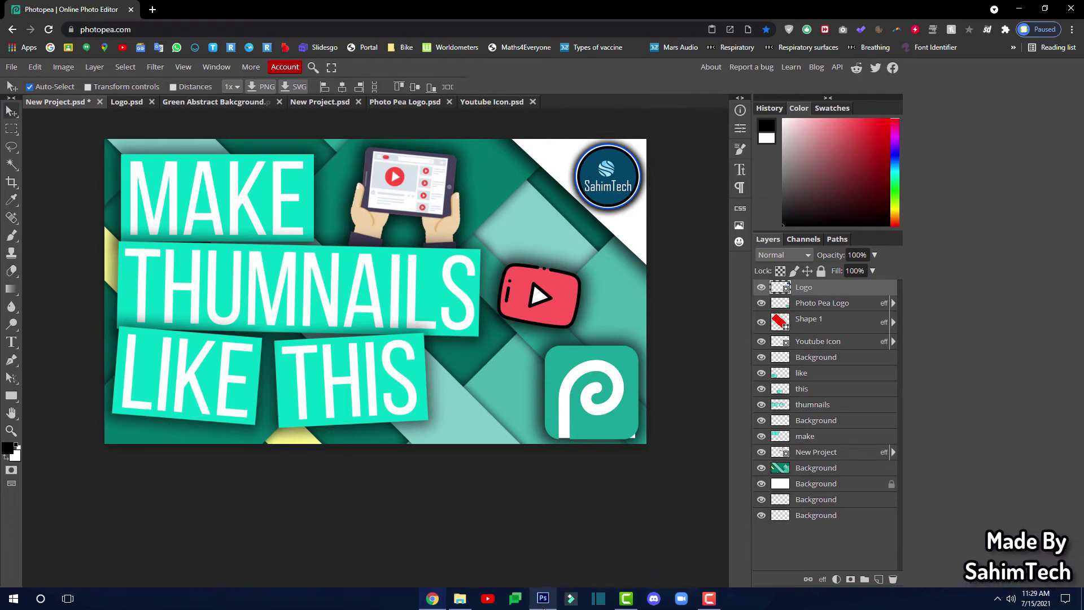
Switch to Photoshop to compare its panel layout with Photopea's and return to Photopea
{"action": "left_click", "coordinate": [543, 599]}
{"action": "left_click", "coordinate": [543, 604]}
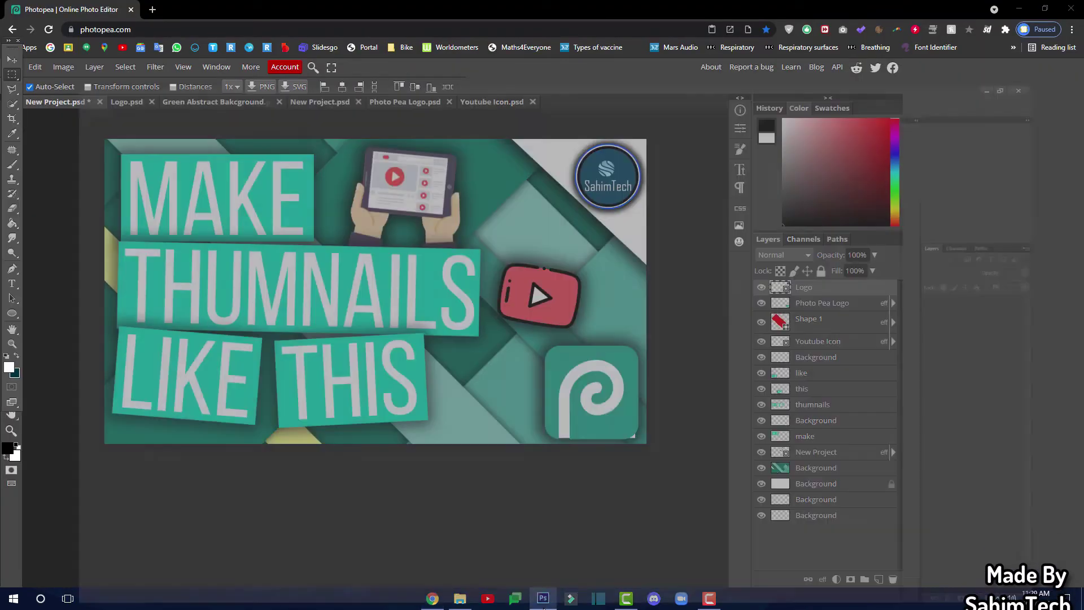
{"action": "left_click", "coordinate": [542, 601]}
{"action": "left_click", "coordinate": [543, 602]}
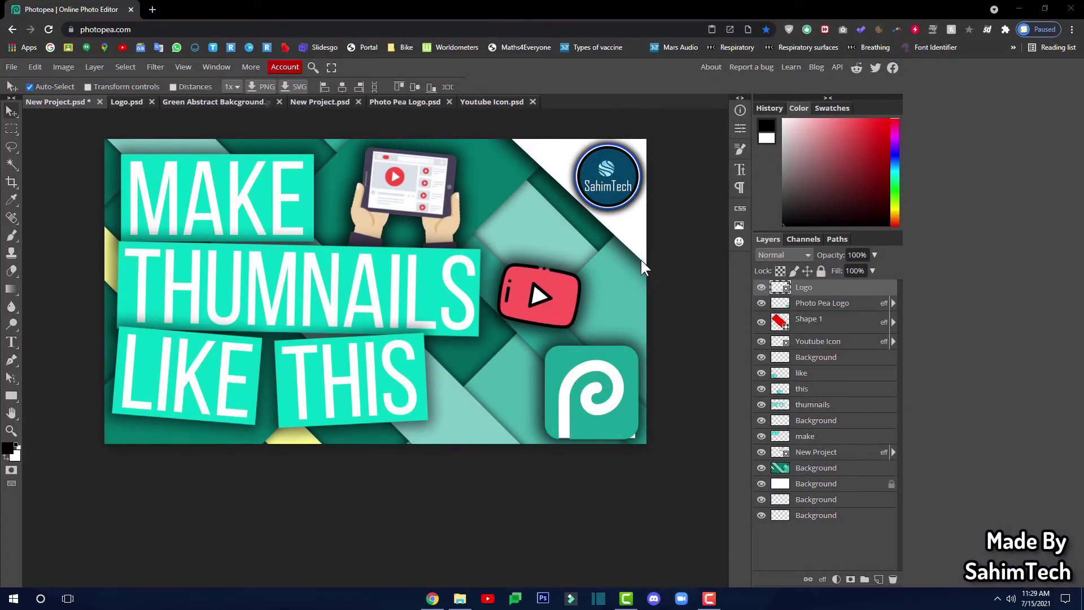
Add an Outer Glow to the Youtube Icon layer and change the glow color to light pink (ffbdbd)
{"action": "scroll", "coordinate": [669, 297], "scroll_direction": "up", "scroll_amount": 2}
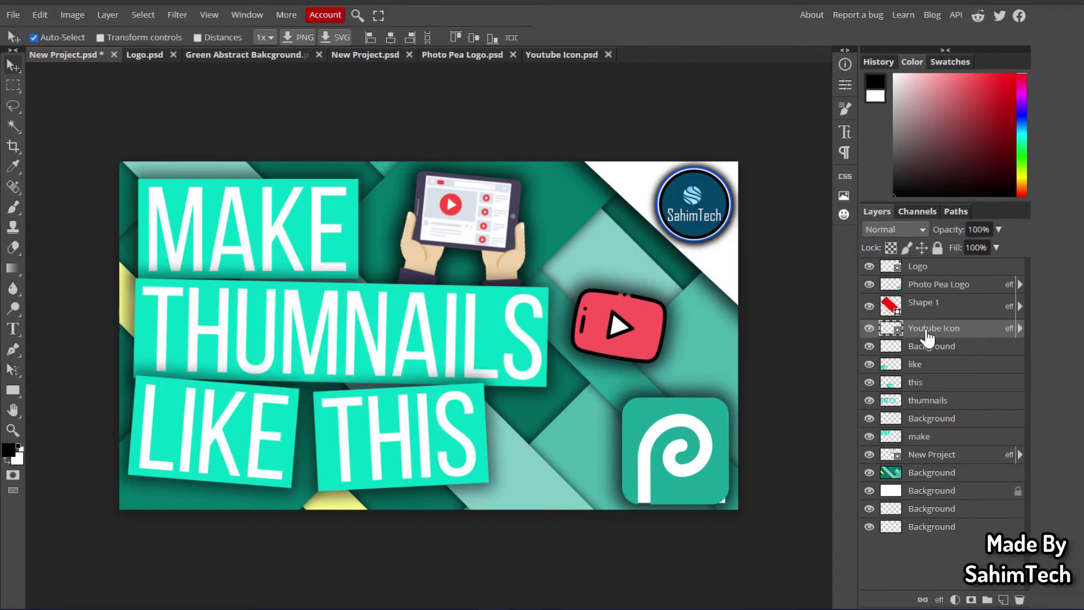
{"action": "right_click", "coordinate": [938, 336]}
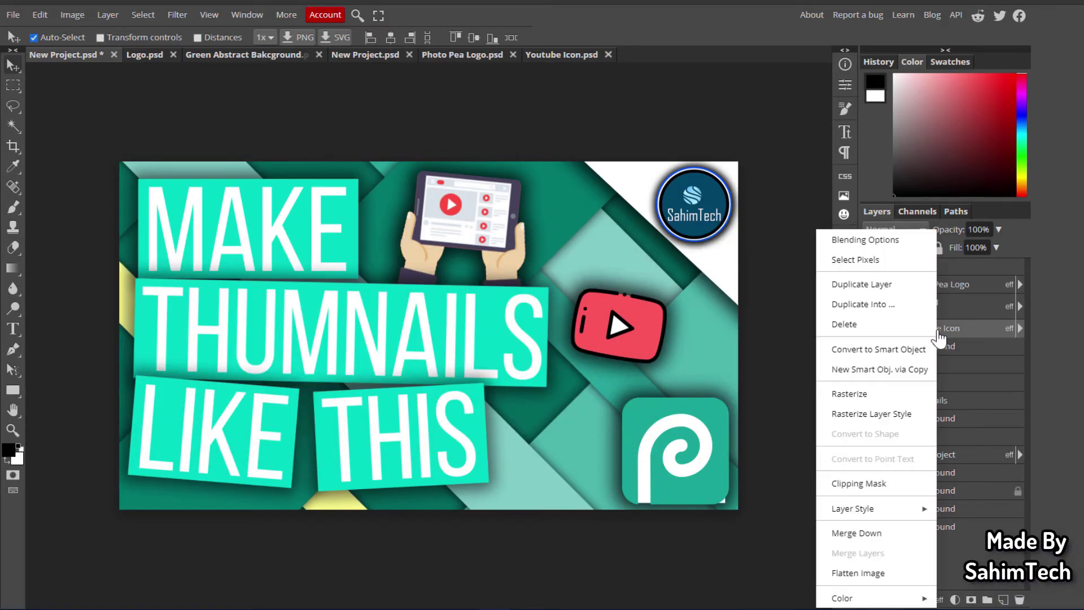
{"action": "left_click", "coordinate": [886, 240]}
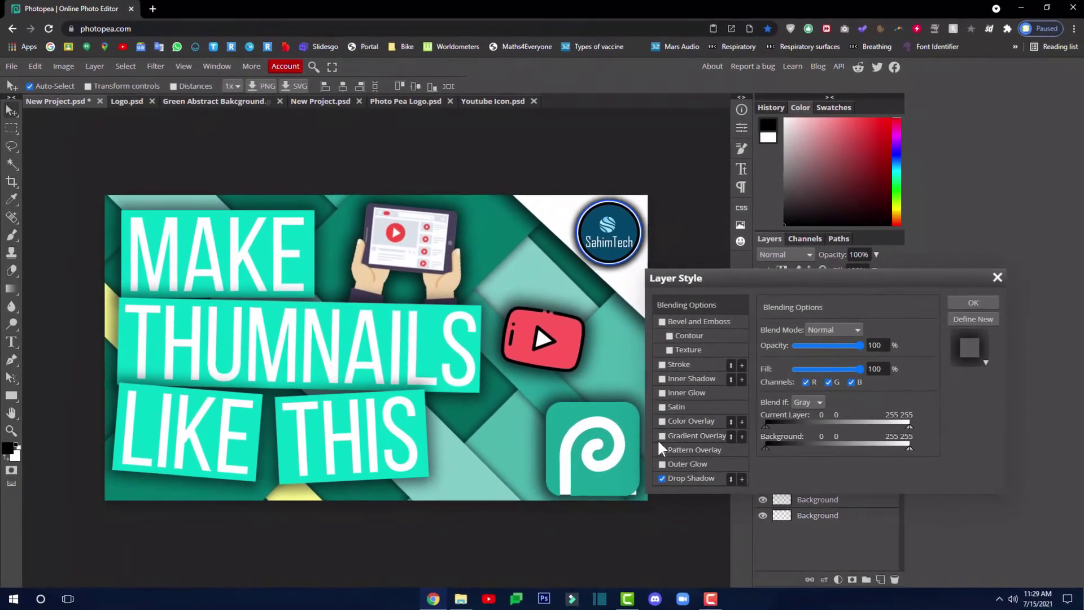
{"action": "left_click", "coordinate": [661, 463]}
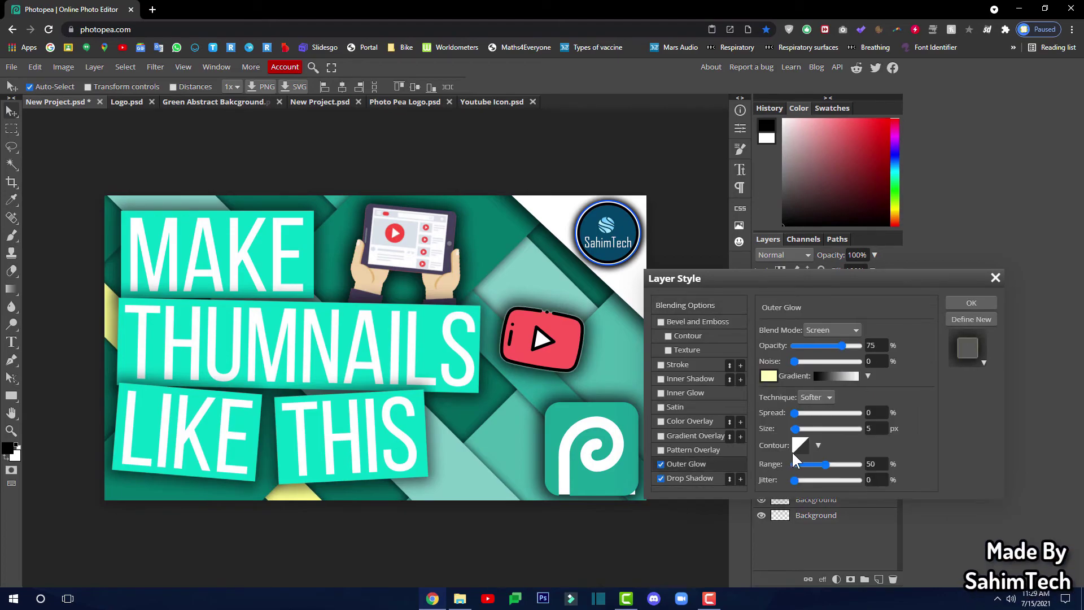
{"action": "left_click", "coordinate": [770, 378]}
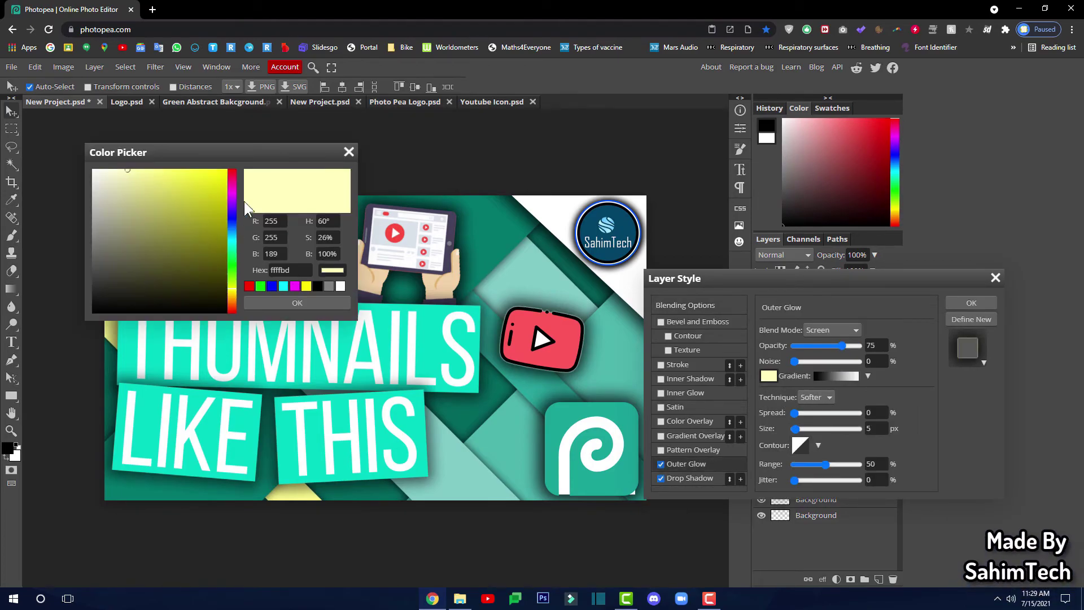
{"action": "left_click", "coordinate": [232, 171]}
{"action": "left_click", "coordinate": [316, 303]}
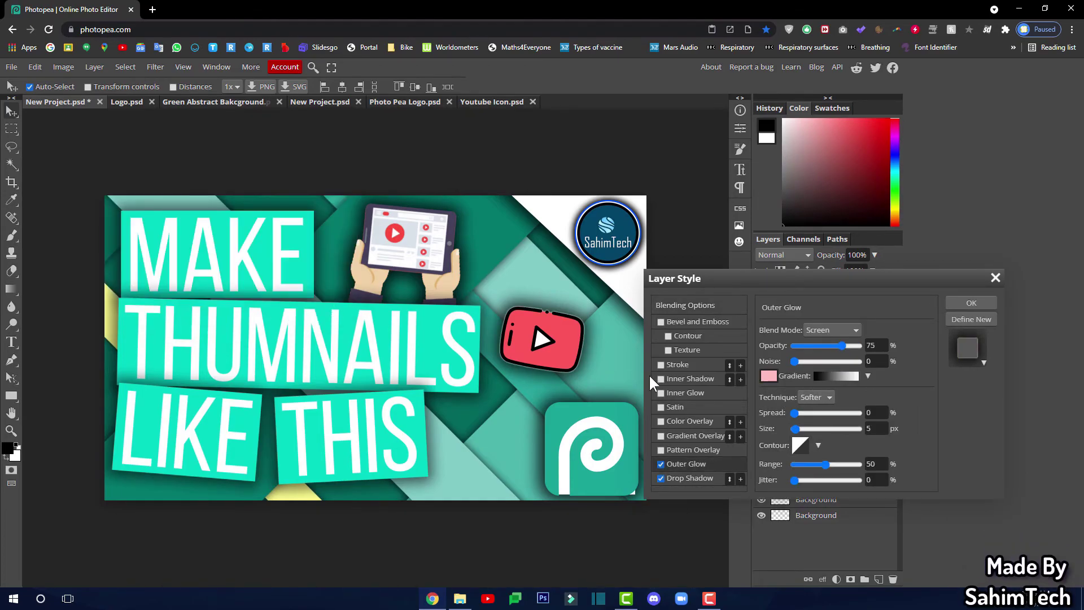
Set the Outer Glow's size to 40 px and its color to pure red (ff0000), and apply the layer style
{"action": "left_click_drag", "start_coordinate": [804, 429], "coordinate": [807, 428]}
{"action": "left_click", "coordinate": [768, 376]}
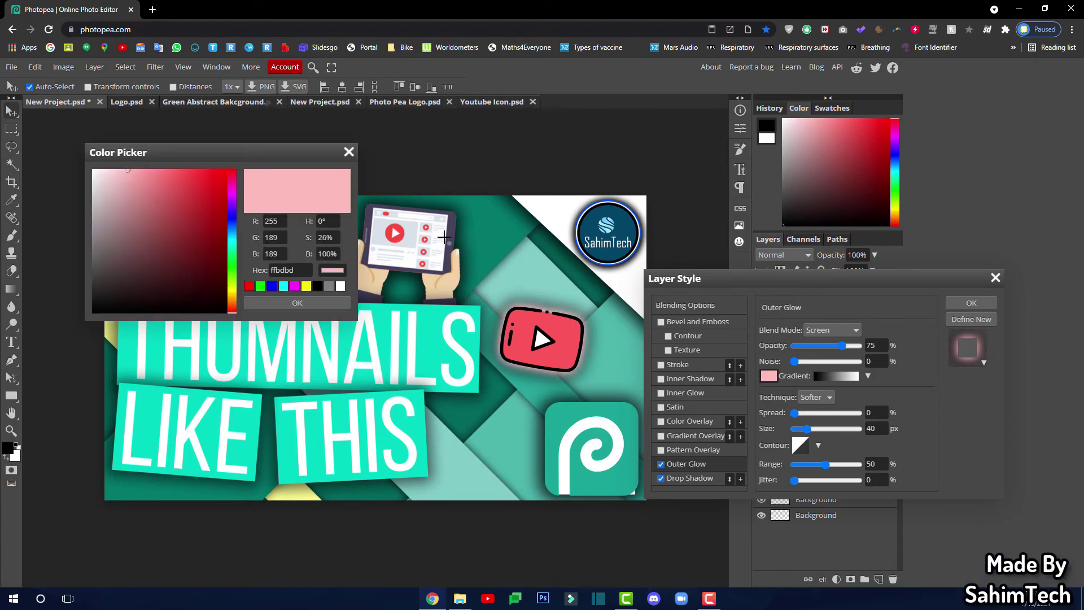
{"action": "left_click", "coordinate": [226, 169]}
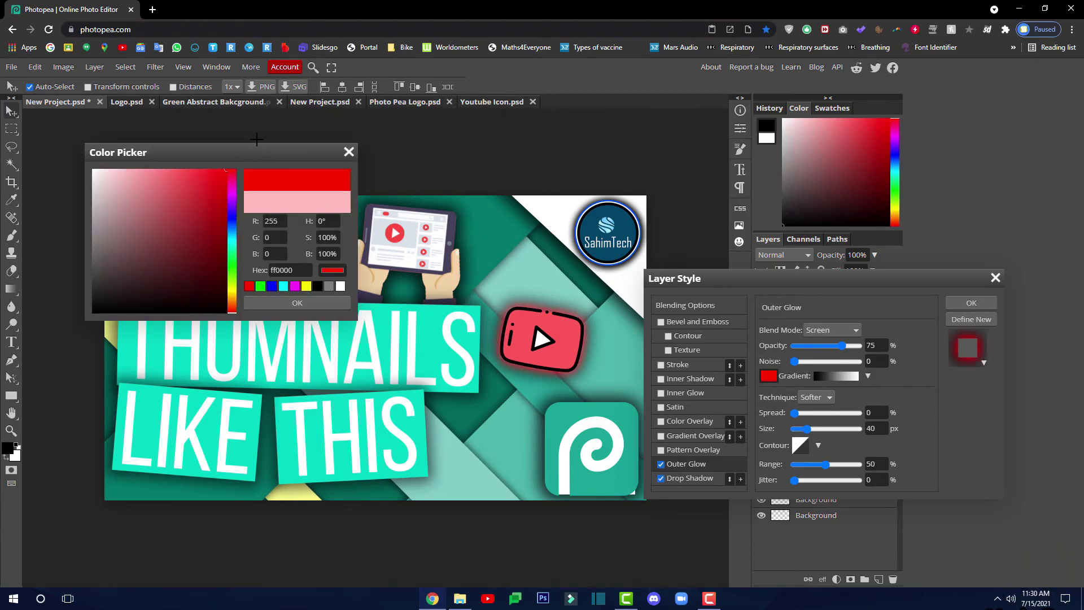
{"action": "left_click", "coordinate": [337, 305]}
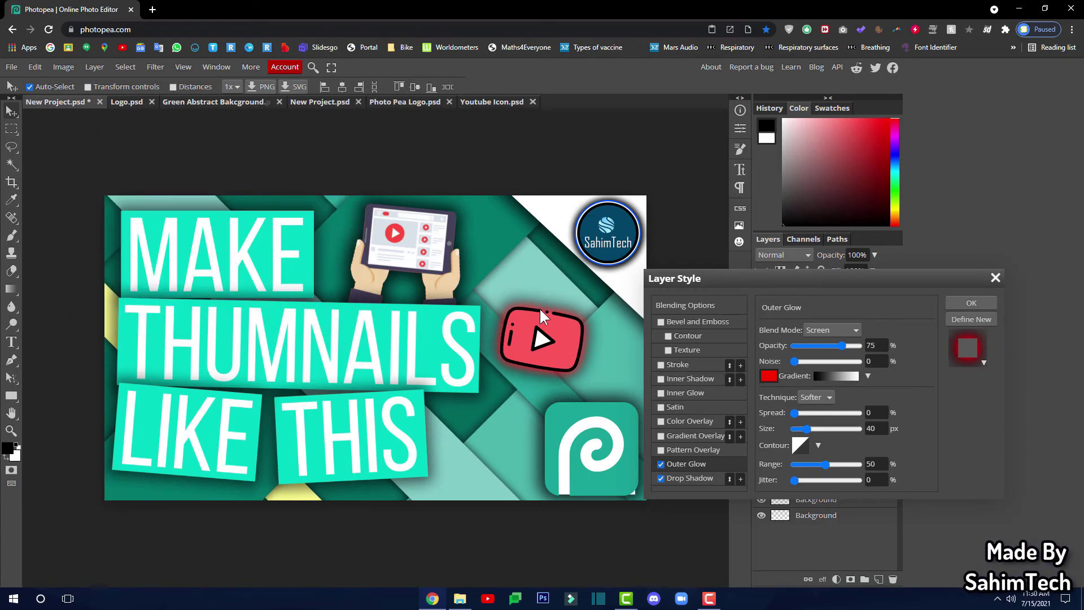
{"action": "key", "text": "Return"}
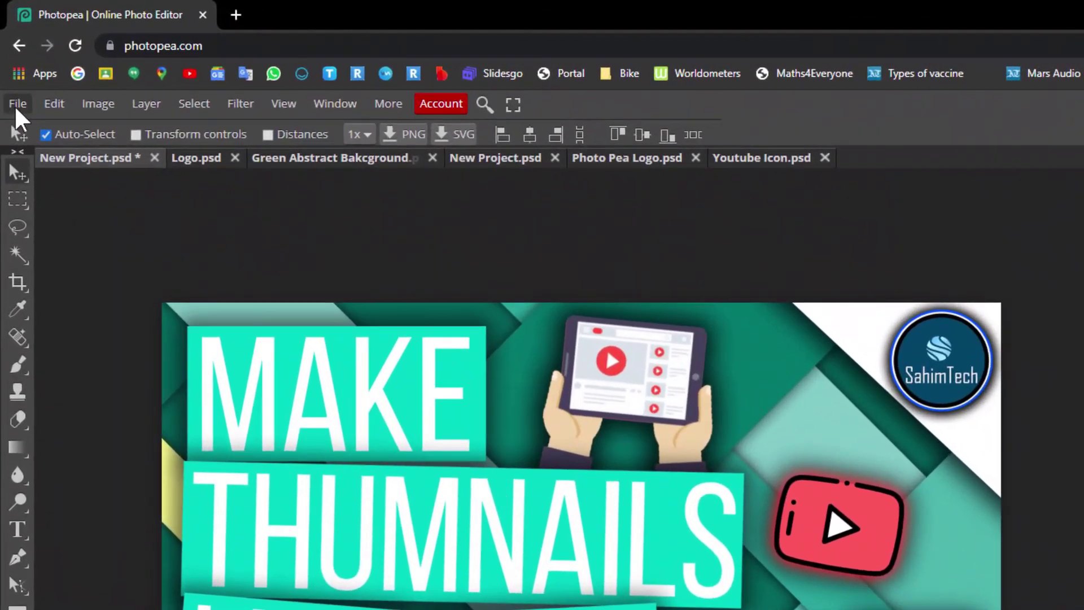
Start a PNG export of the thumbnail, try 12% quality and set the quality back to 100%
{"action": "left_click", "coordinate": [11, 67]}
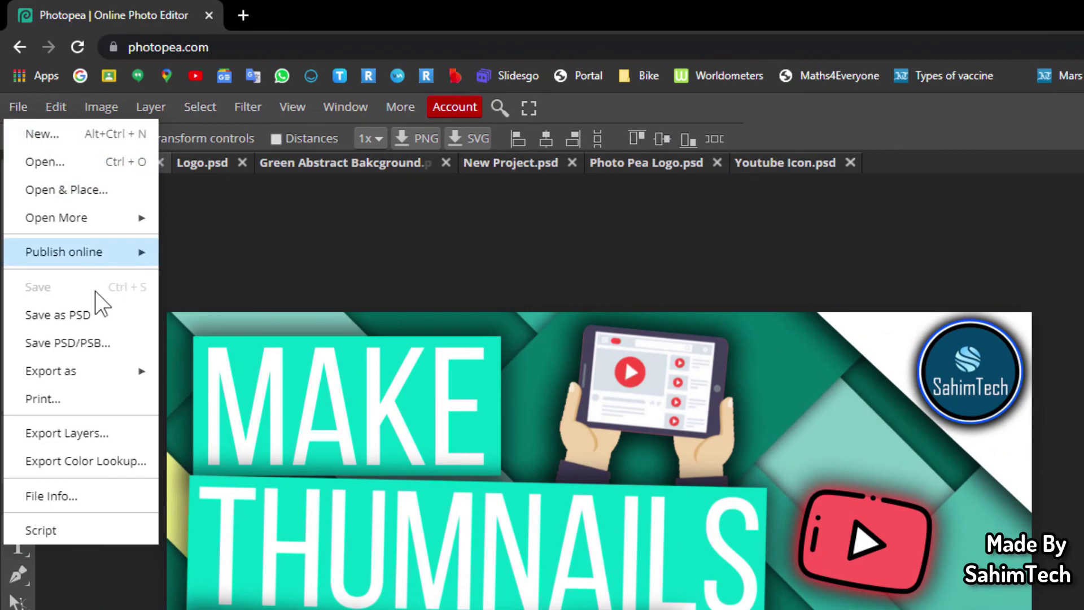
{"action": "mouse_move", "coordinate": [68, 379]}
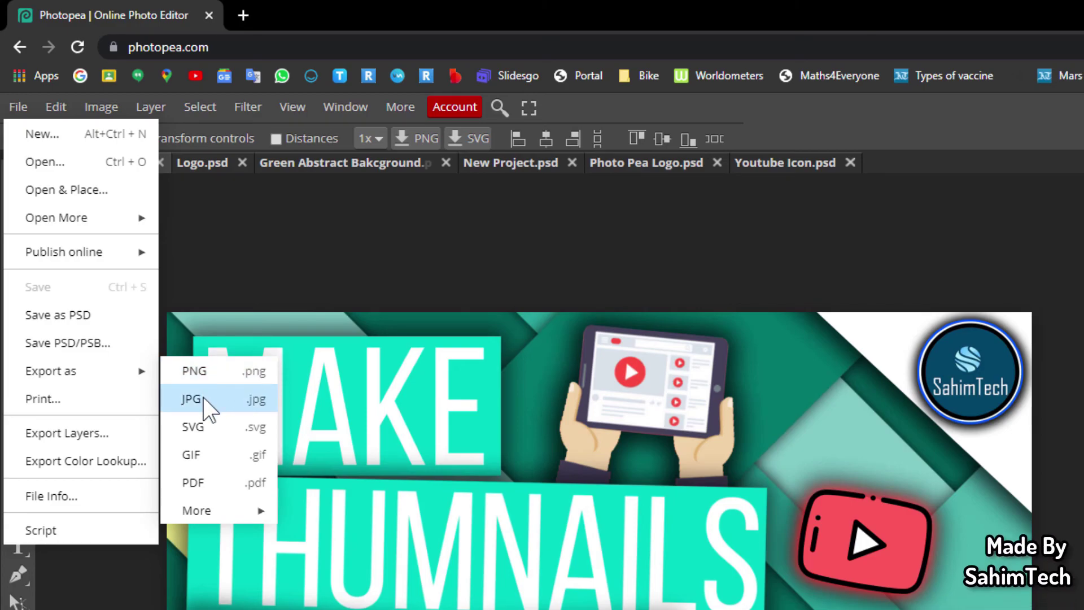
{"action": "left_click", "coordinate": [233, 374]}
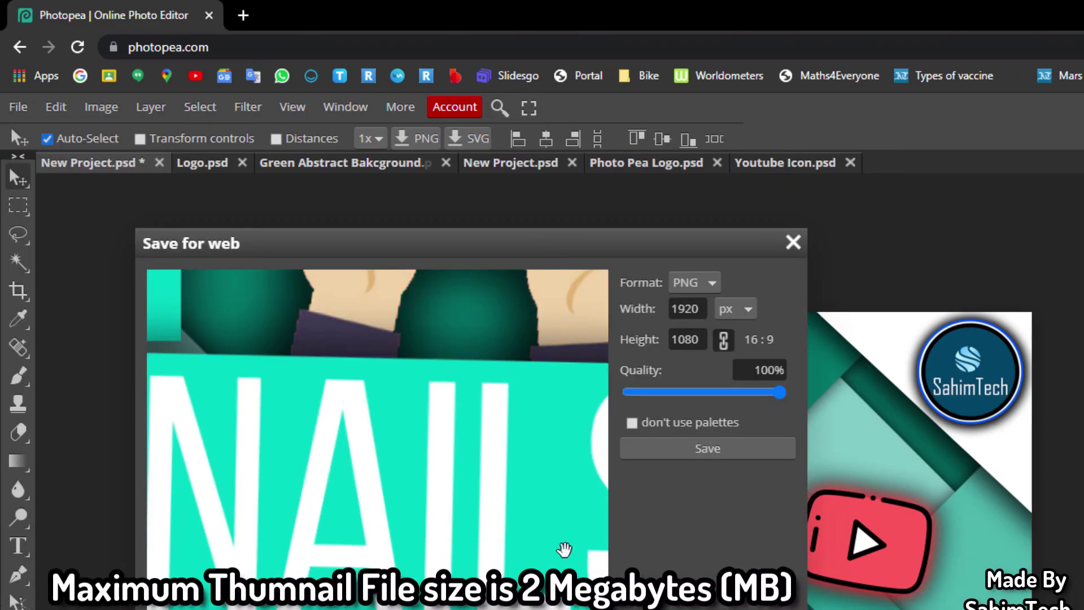
{"action": "left_click_drag", "start_coordinate": [779, 392], "coordinate": [646, 392]}
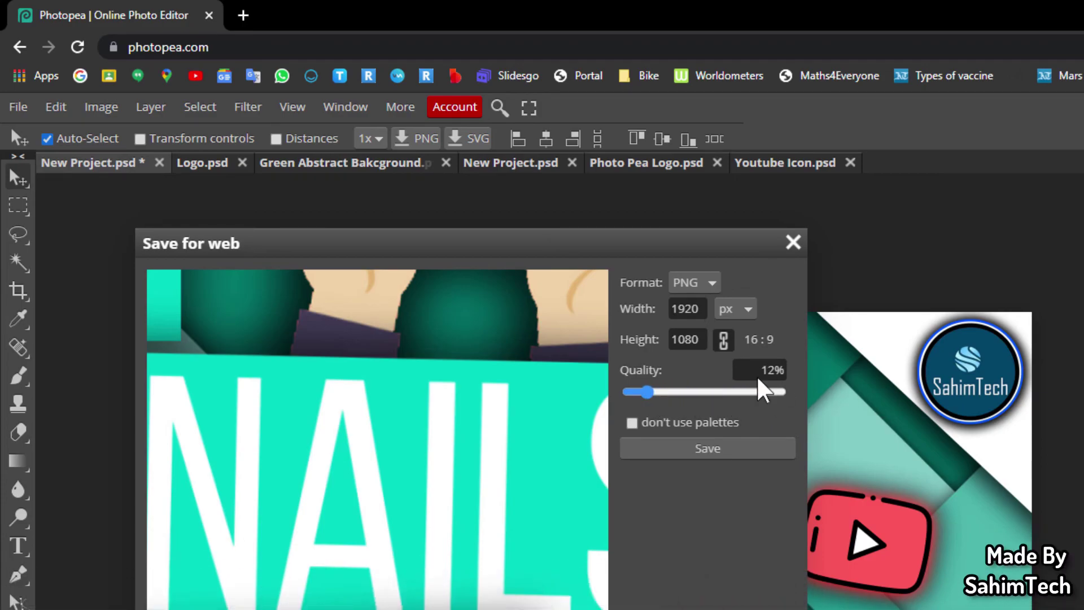
{"action": "left_click", "coordinate": [661, 392]}
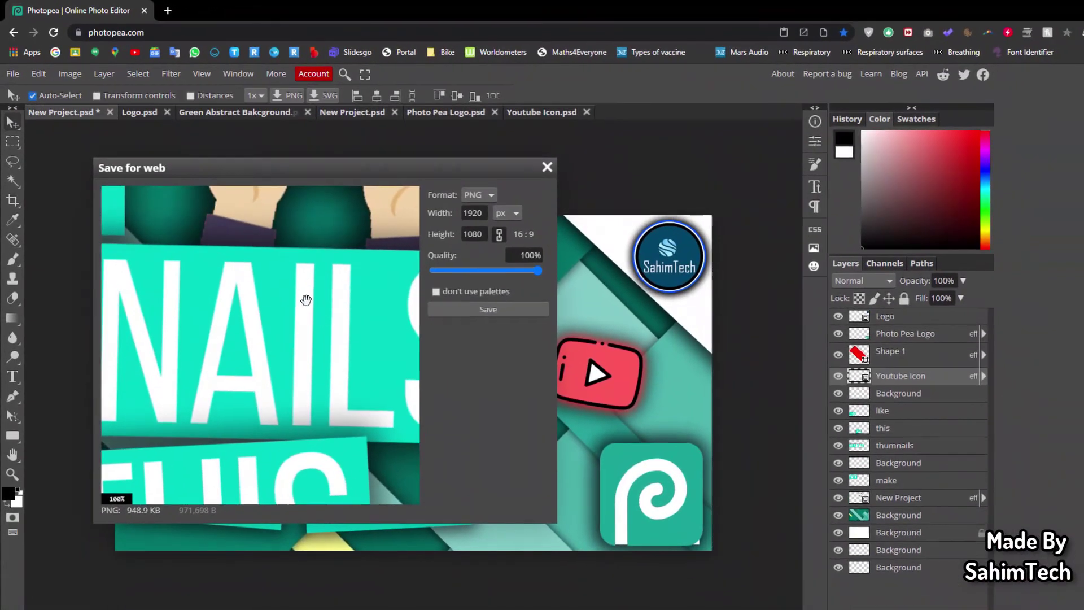
Preview the whole thumbnail, save the PNG, and open the downloaded New Project.png to check it before closing the viewer
{"action": "scroll", "coordinate": [305, 300], "scroll_direction": "down", "scroll_amount": 5}
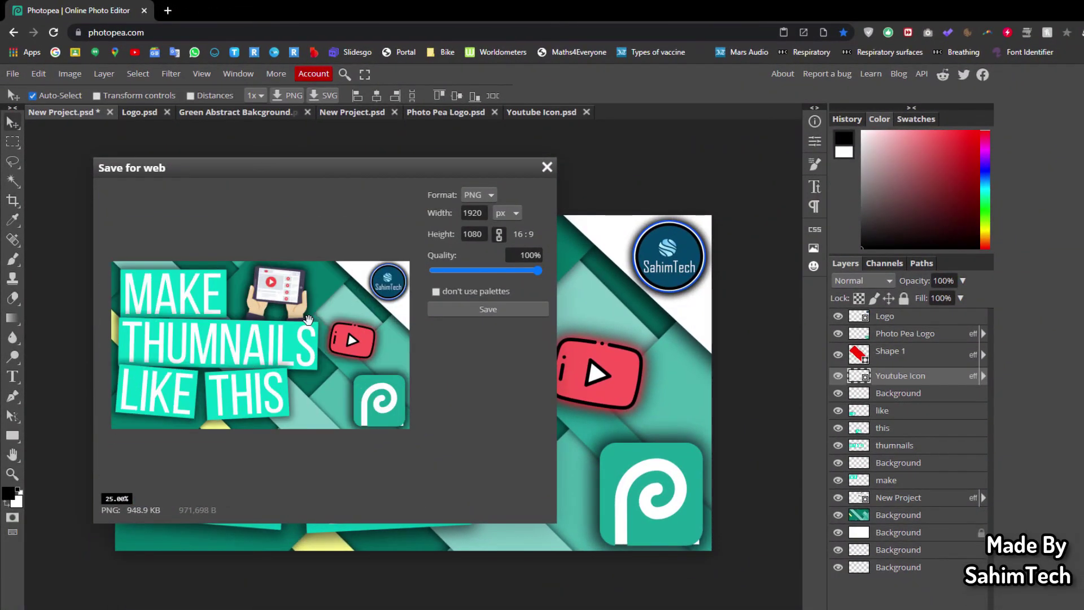
{"action": "left_click", "coordinate": [487, 309]}
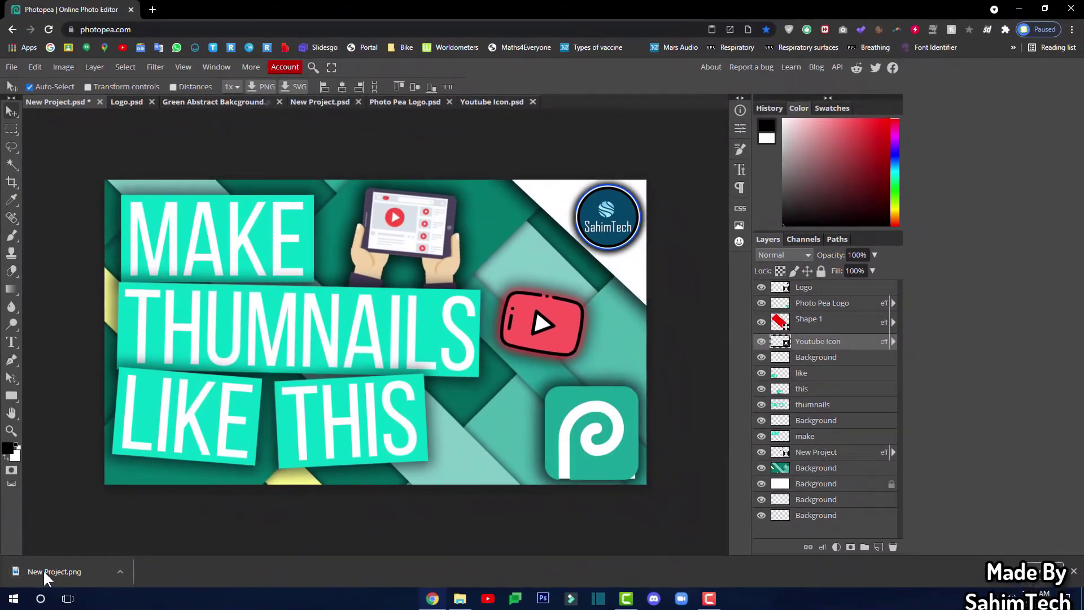
{"action": "left_click", "coordinate": [49, 571]}
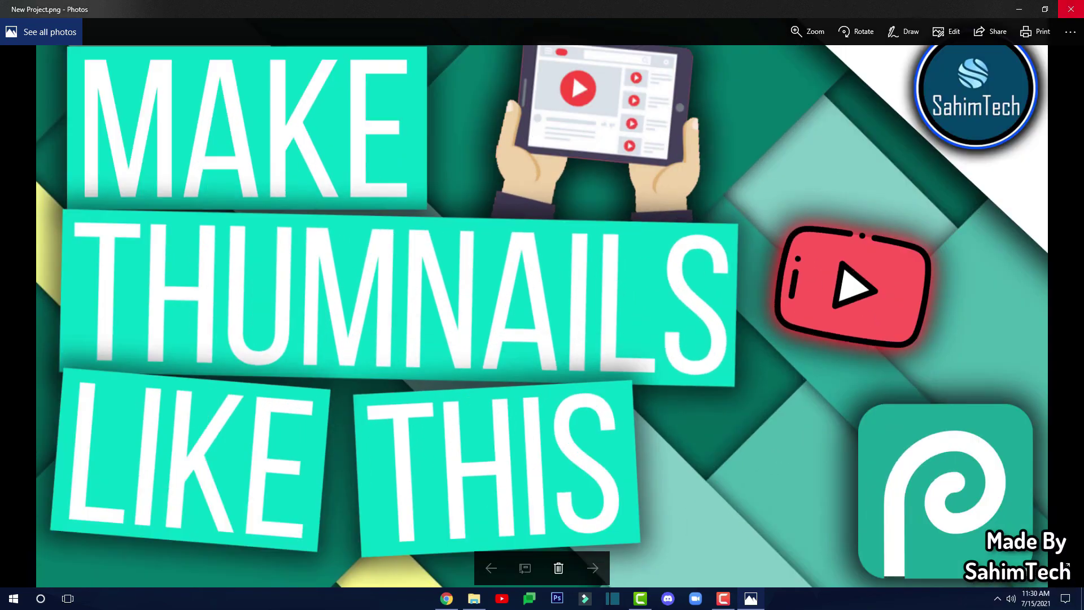
{"action": "left_click", "coordinate": [1071, 9]}
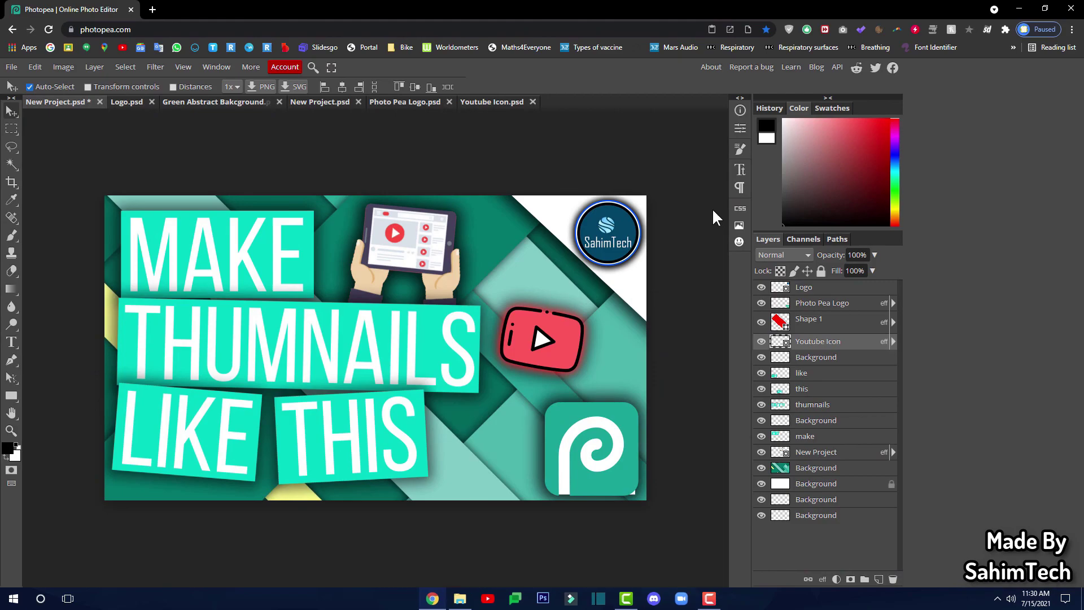